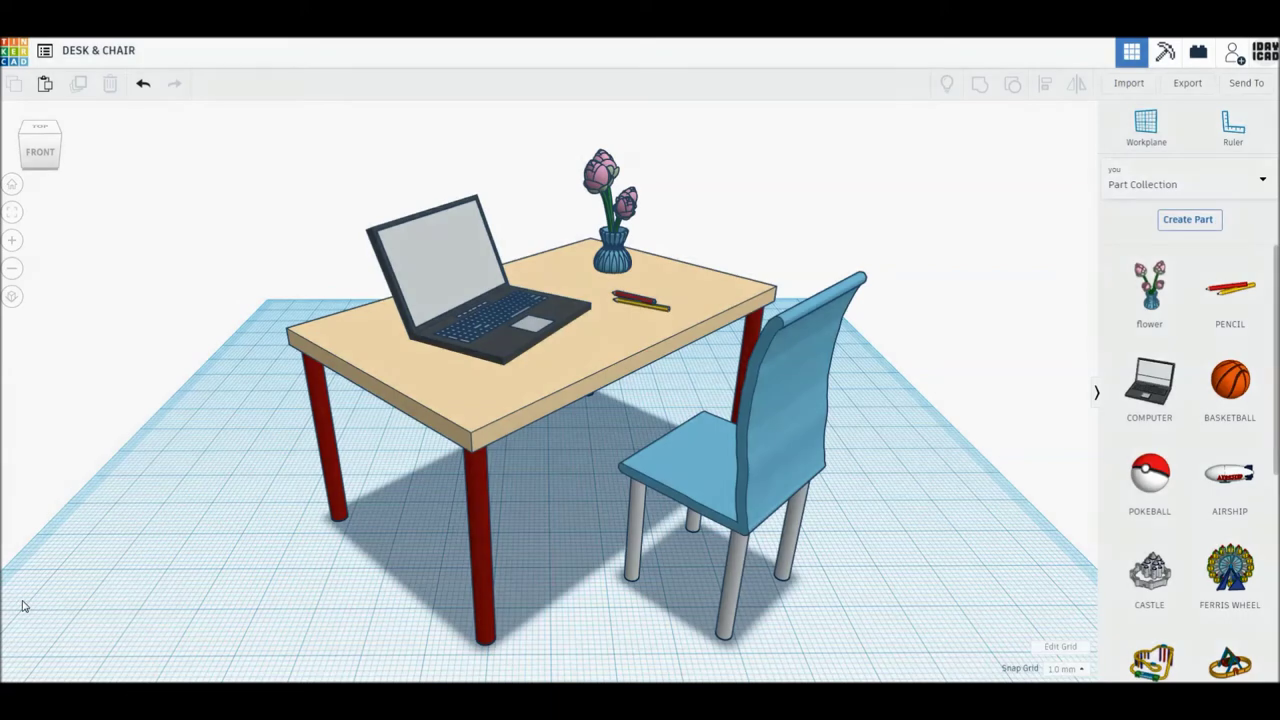
# Add a box to the workplane and size it 80 × 50 mm, 3 mm thick.
pyautogui.moveTo(24, 606)
pyautogui.mouseDown(button='right')
pyautogui.moveTo(871, 626)
pyautogui.moveTo(1037, 643)
pyautogui.mouseUp(button='right')
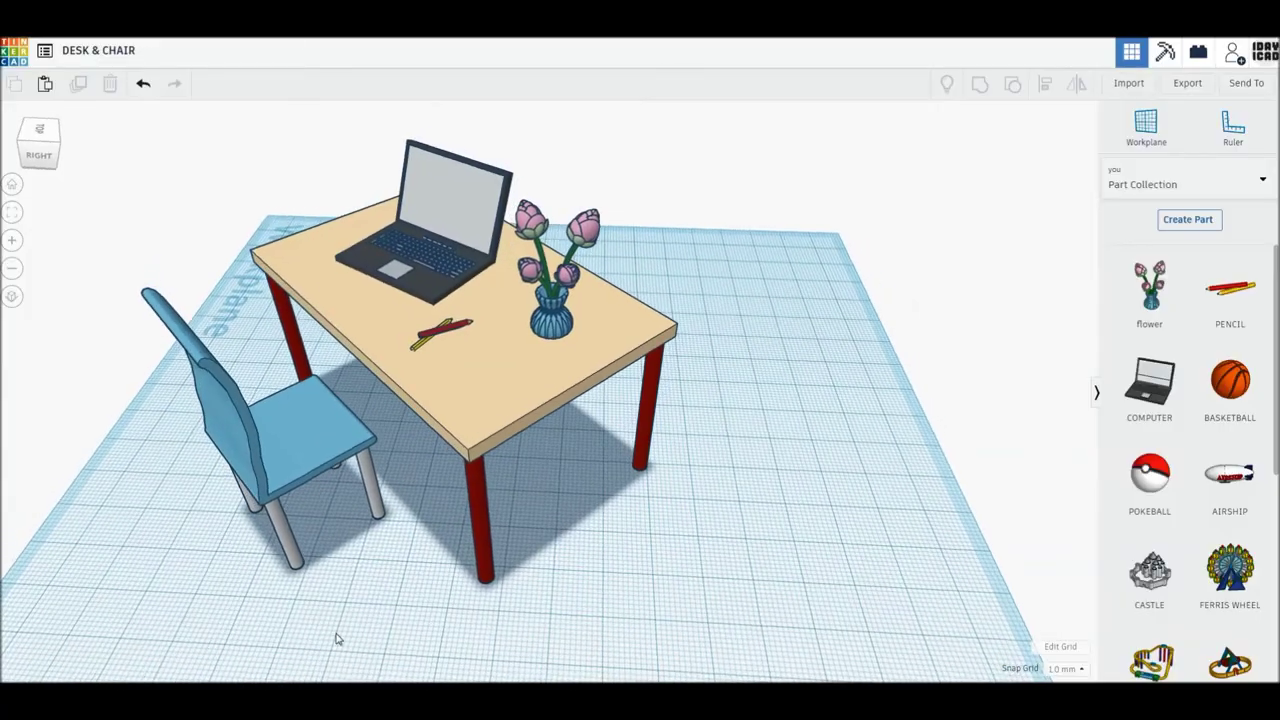
pyautogui.moveTo(363, 638)
pyautogui.mouseDown(button='right')
pyautogui.moveTo(708, 623)
pyautogui.moveTo(601, 657)
pyautogui.moveTo(603, 644)
pyautogui.mouseUp(button='right')
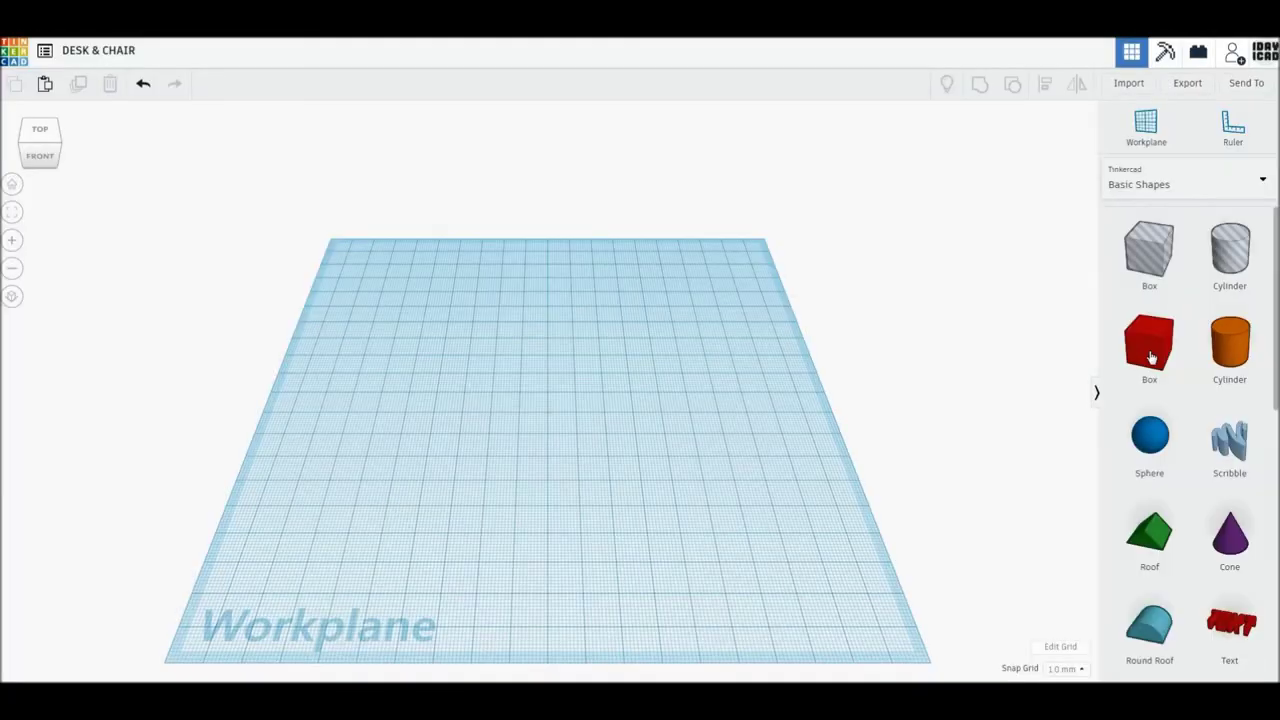
pyautogui.moveTo(1151, 350); pyautogui.dragTo(512, 415)
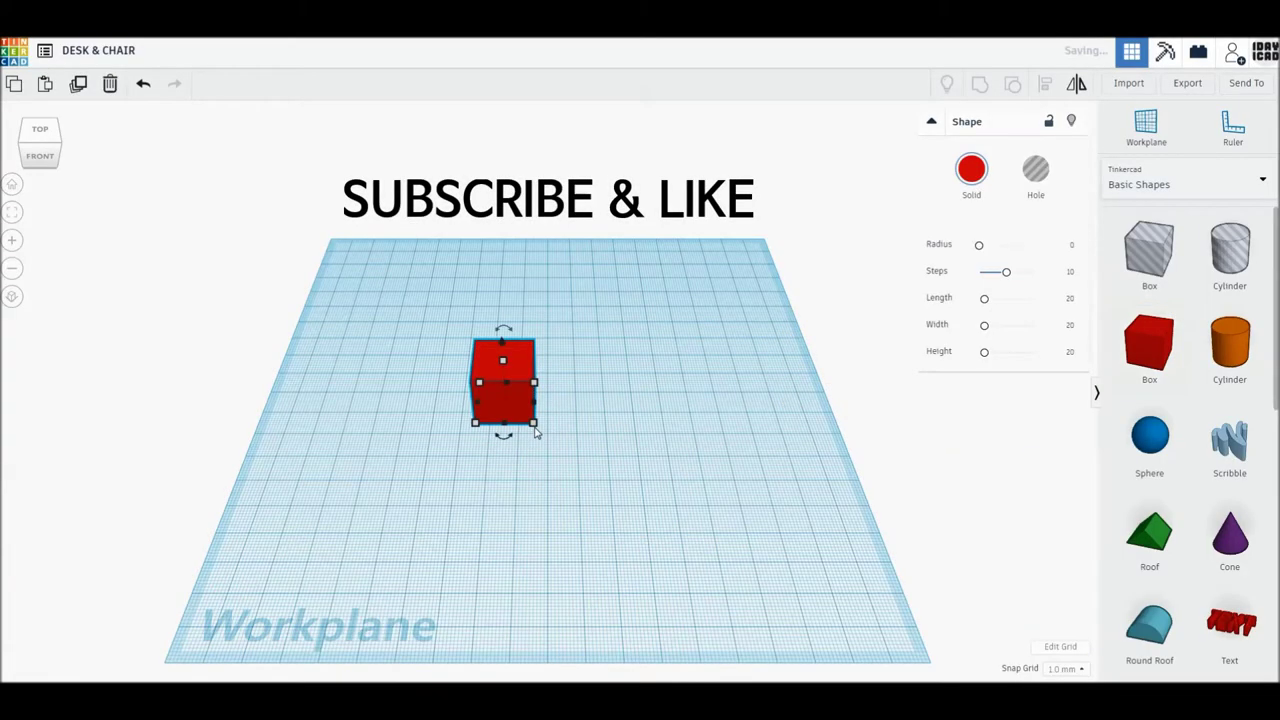
pyautogui.click(512, 475)
pyautogui.write('80')
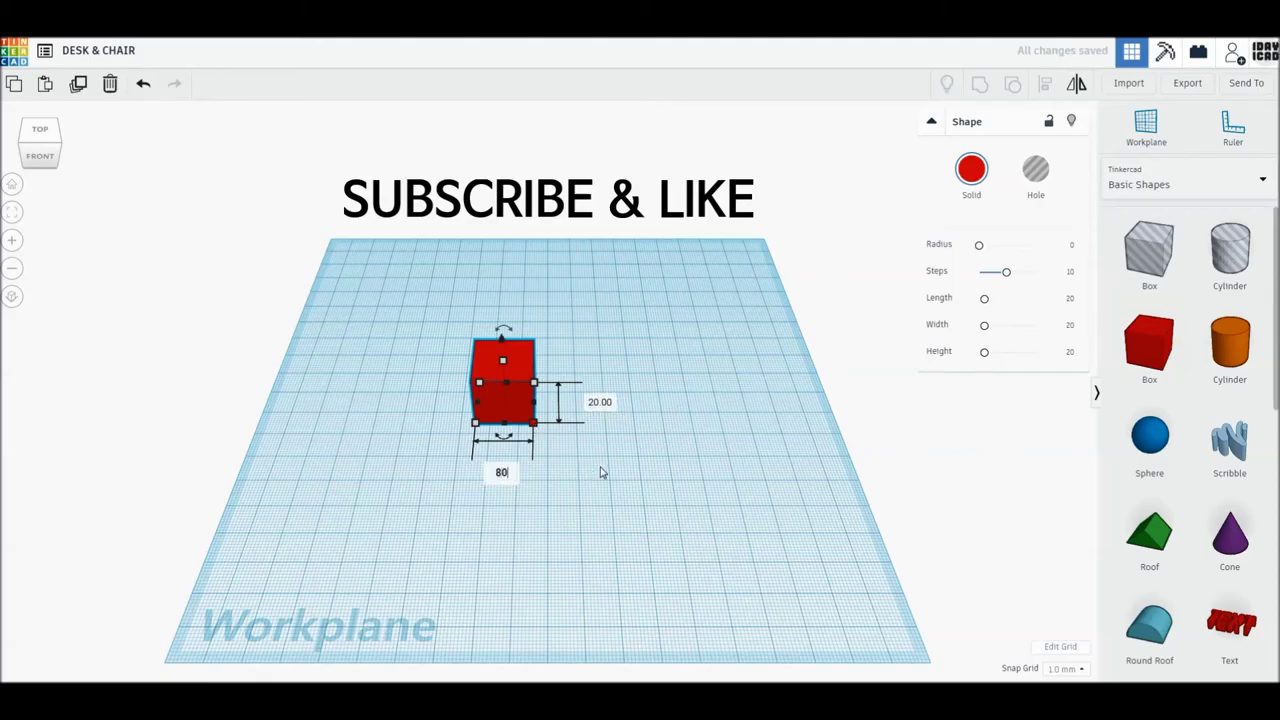
pyautogui.press('Return')
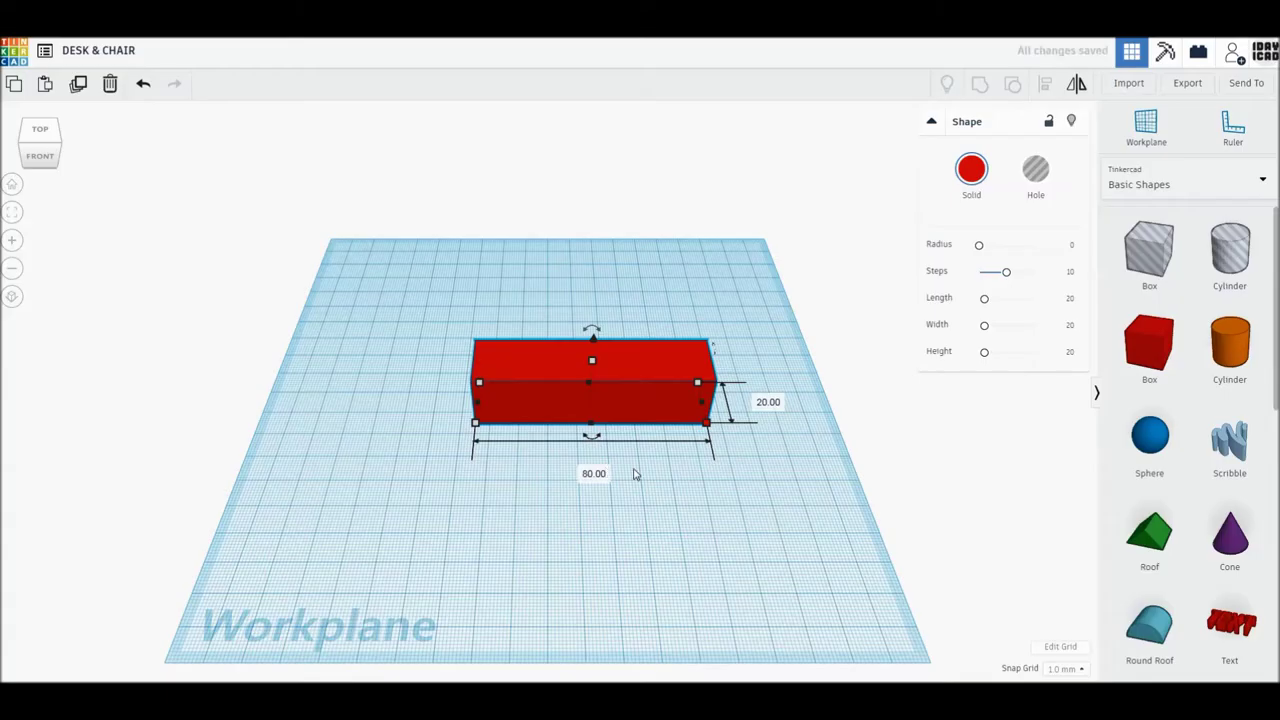
pyautogui.click(771, 403)
pyautogui.write('50')
pyautogui.press('Return')
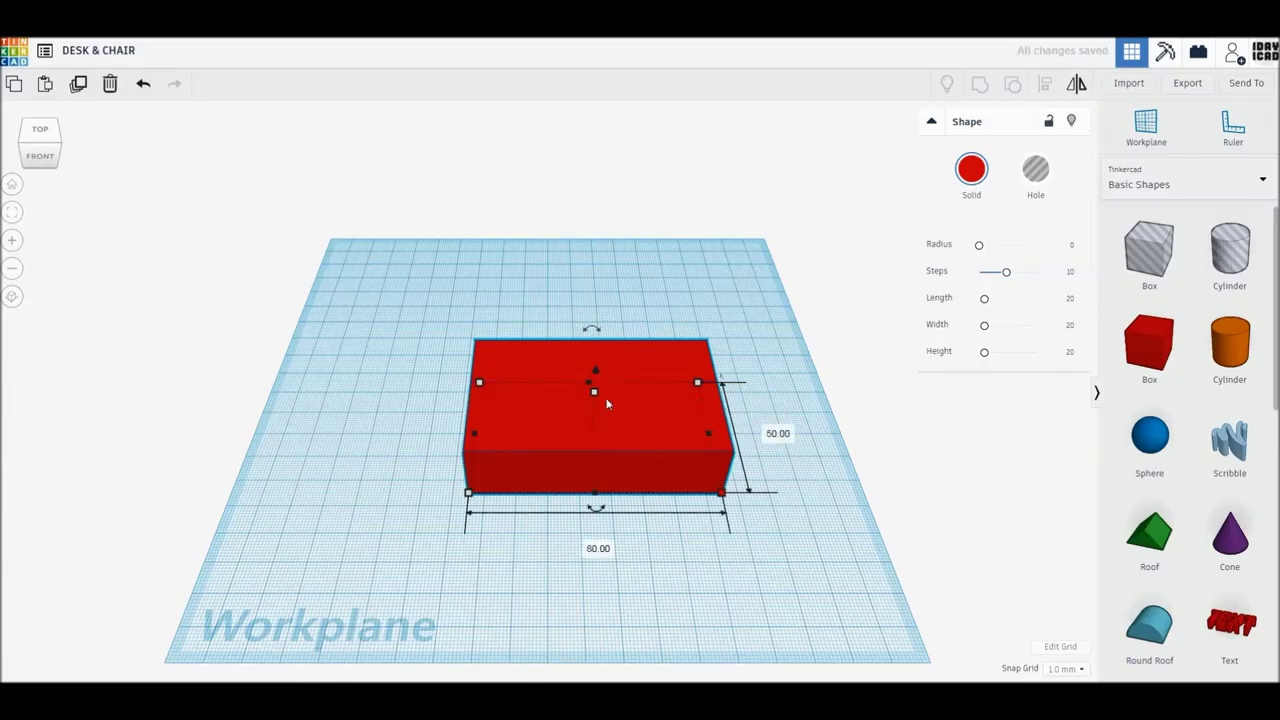
pyautogui.moveTo(594, 391)
pyautogui.click(659, 412)
pyautogui.write('3')
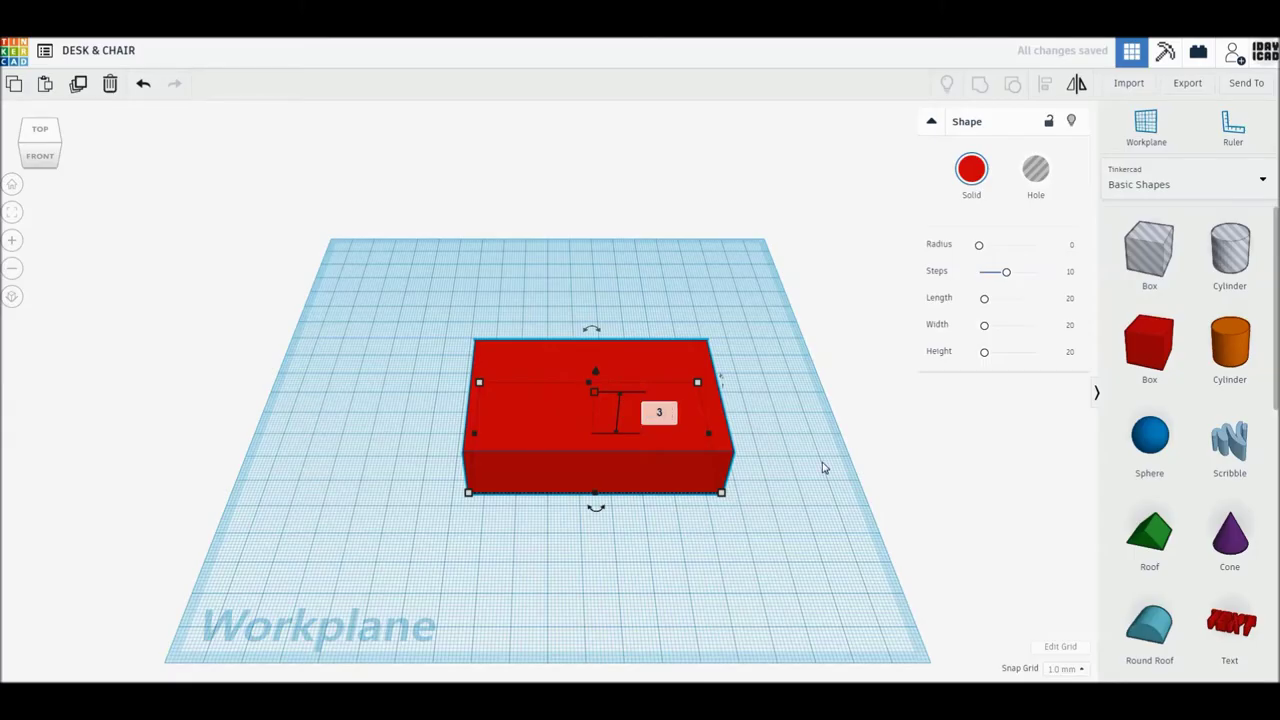
pyautogui.press('Return')
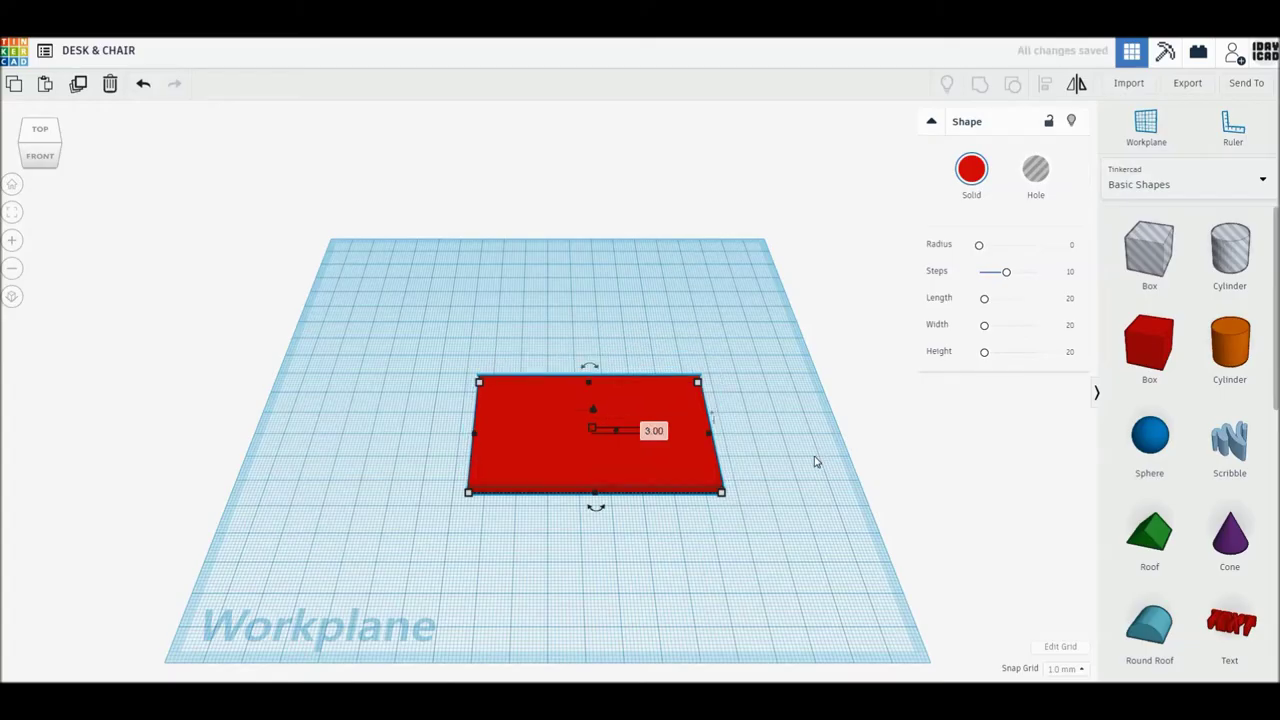
# Colour the desktop board light tan.
pyautogui.click(971, 169)
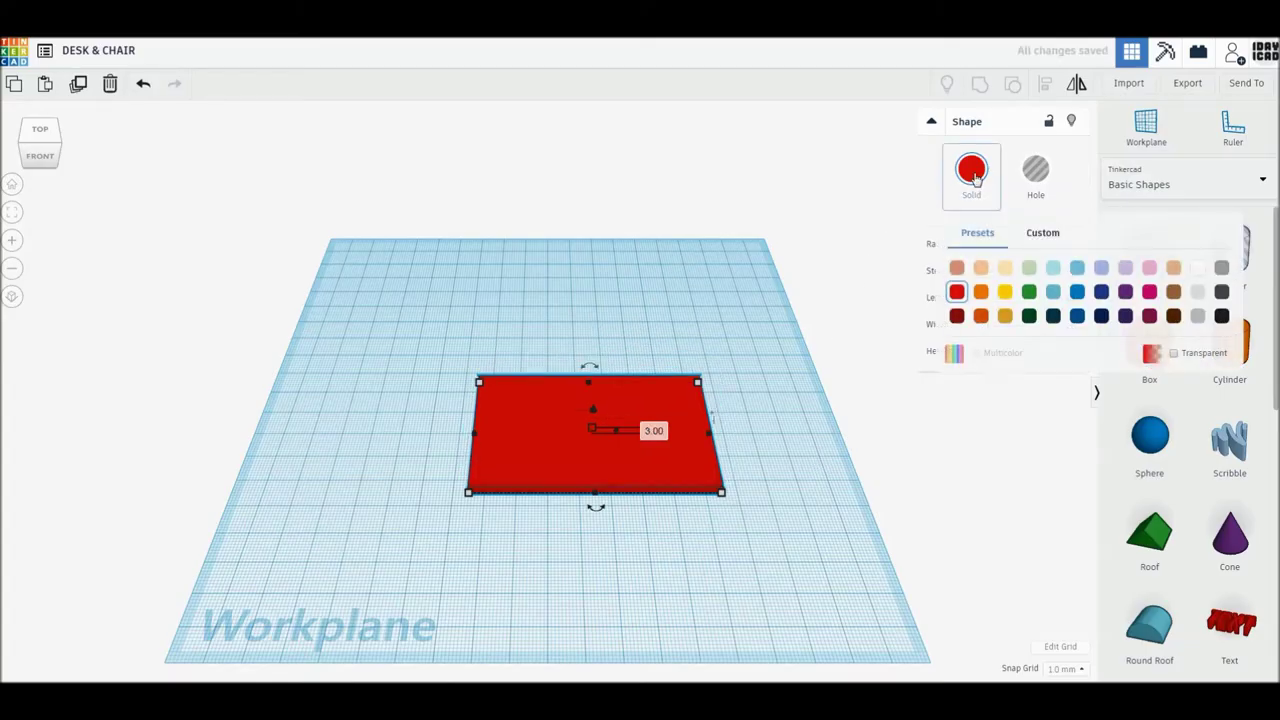
pyautogui.click(1004, 268)
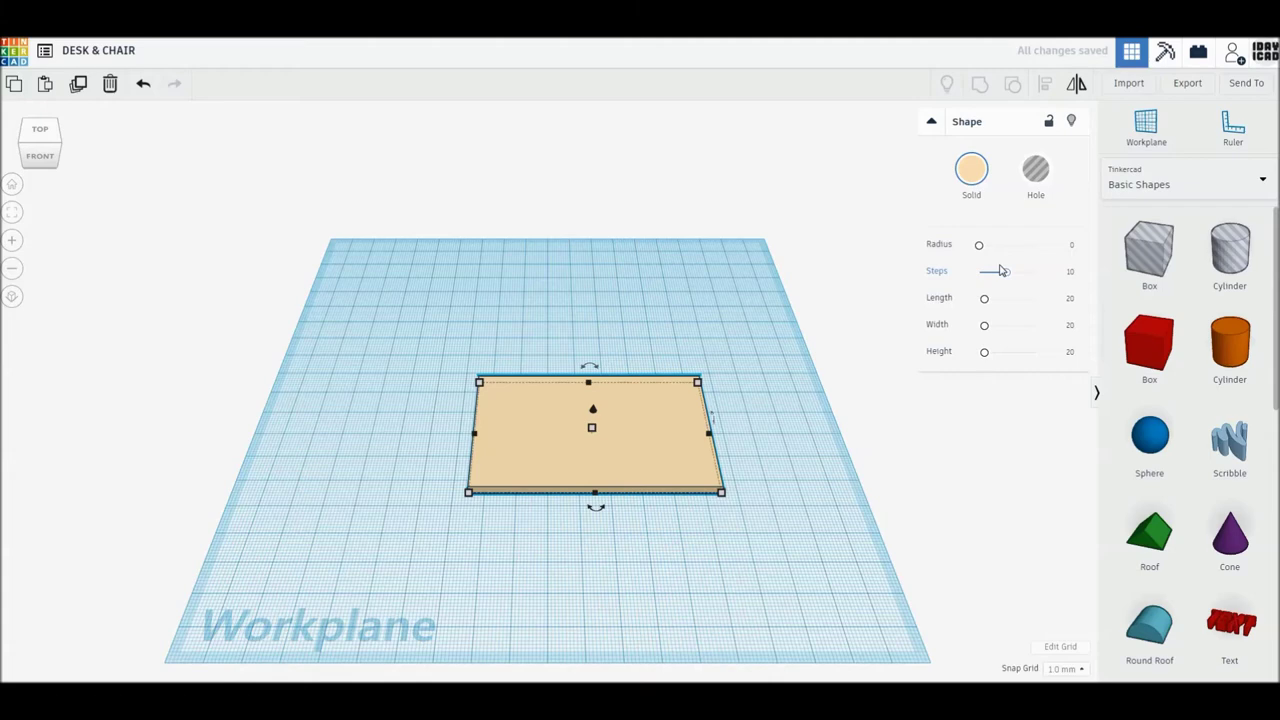
pyautogui.click(1094, 351)
pyautogui.click(1230, 345)
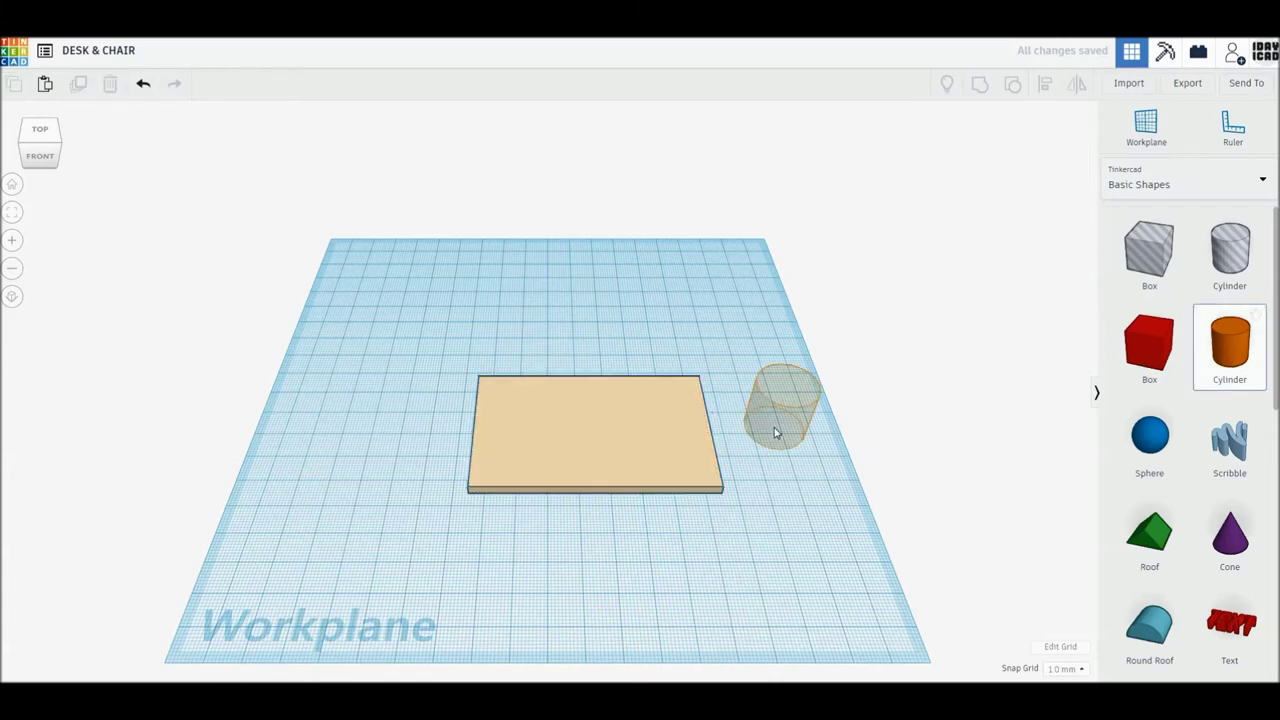
# Drop a cylinder beside the desktop and set its width to 3 mm.
pyautogui.click(774, 432)
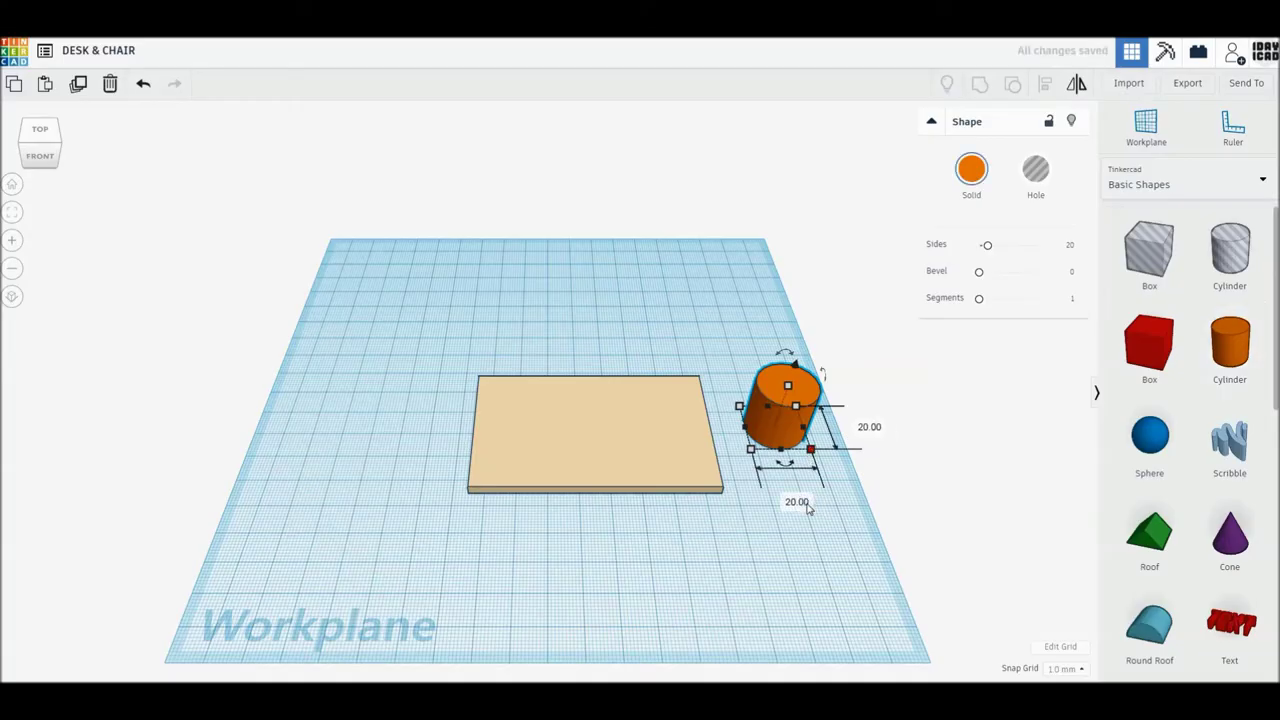
pyautogui.click(797, 502)
pyautogui.write('3')
pyautogui.press('Return')
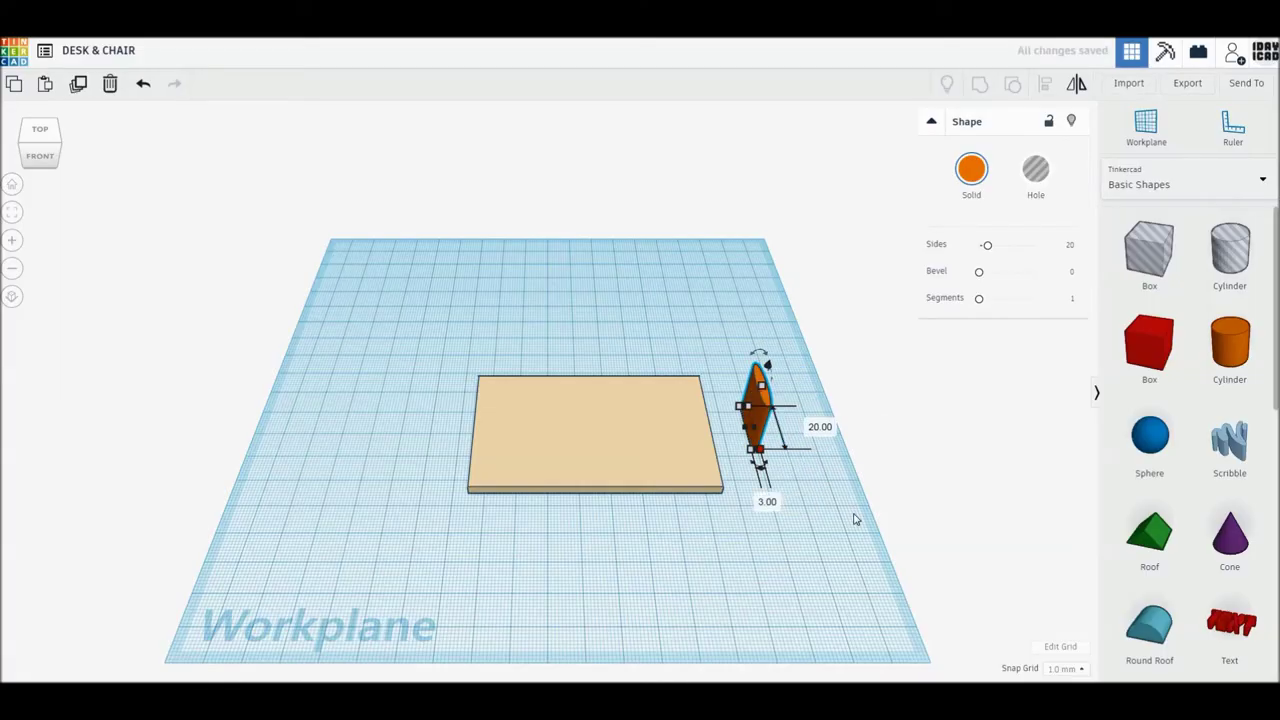
pyautogui.scroll(-3, 853, 518)
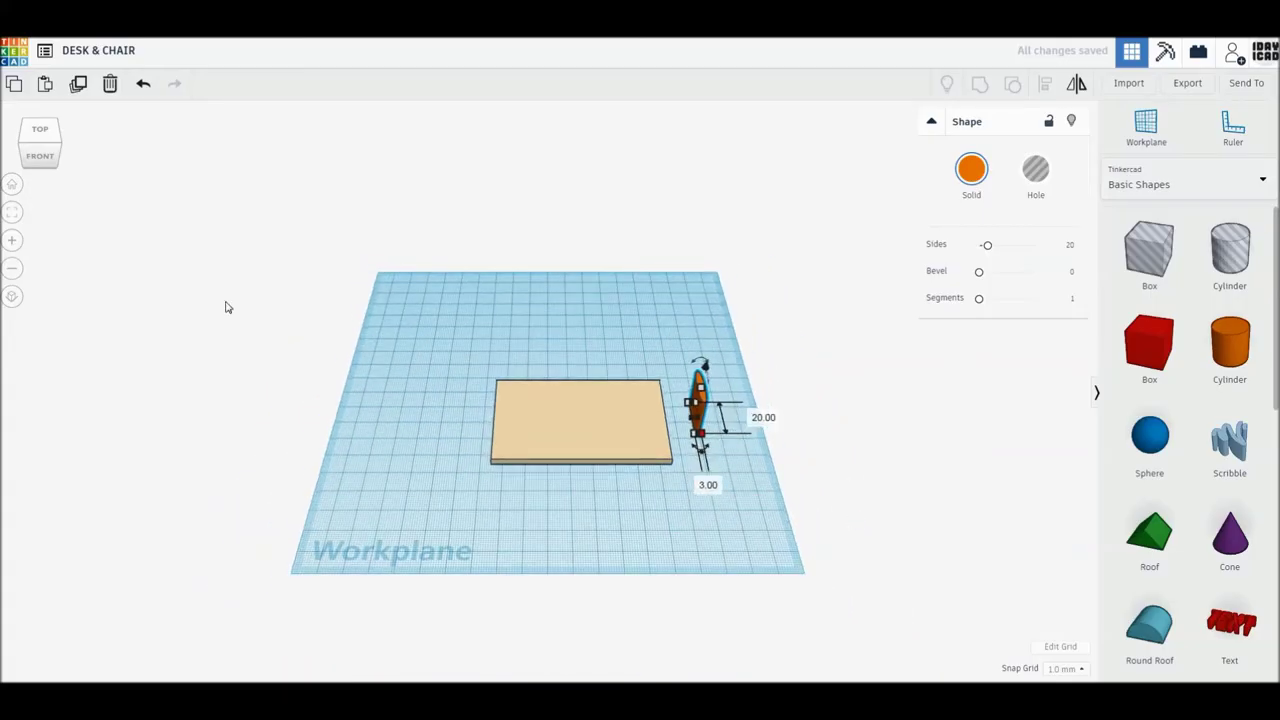
pyautogui.keyDown('shift'); pyautogui.click(520, 378); pyautogui.keyUp('shift')
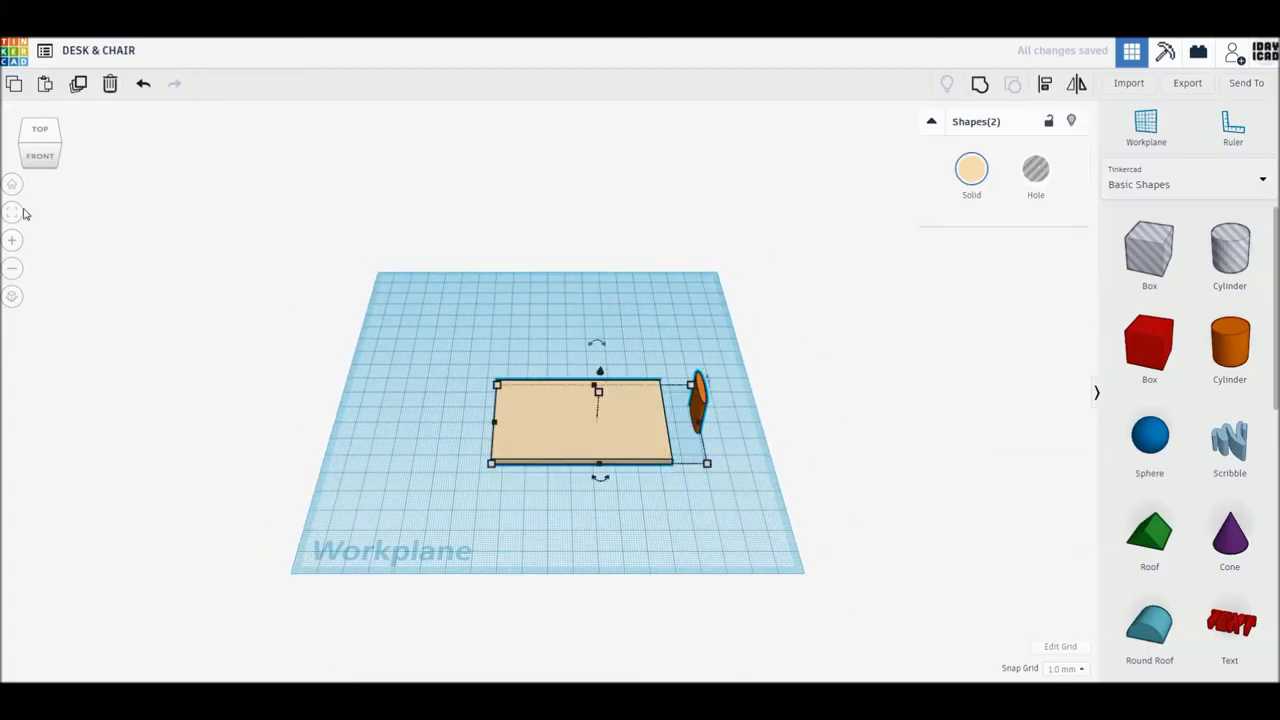
pyautogui.scroll(5, 870, 488)
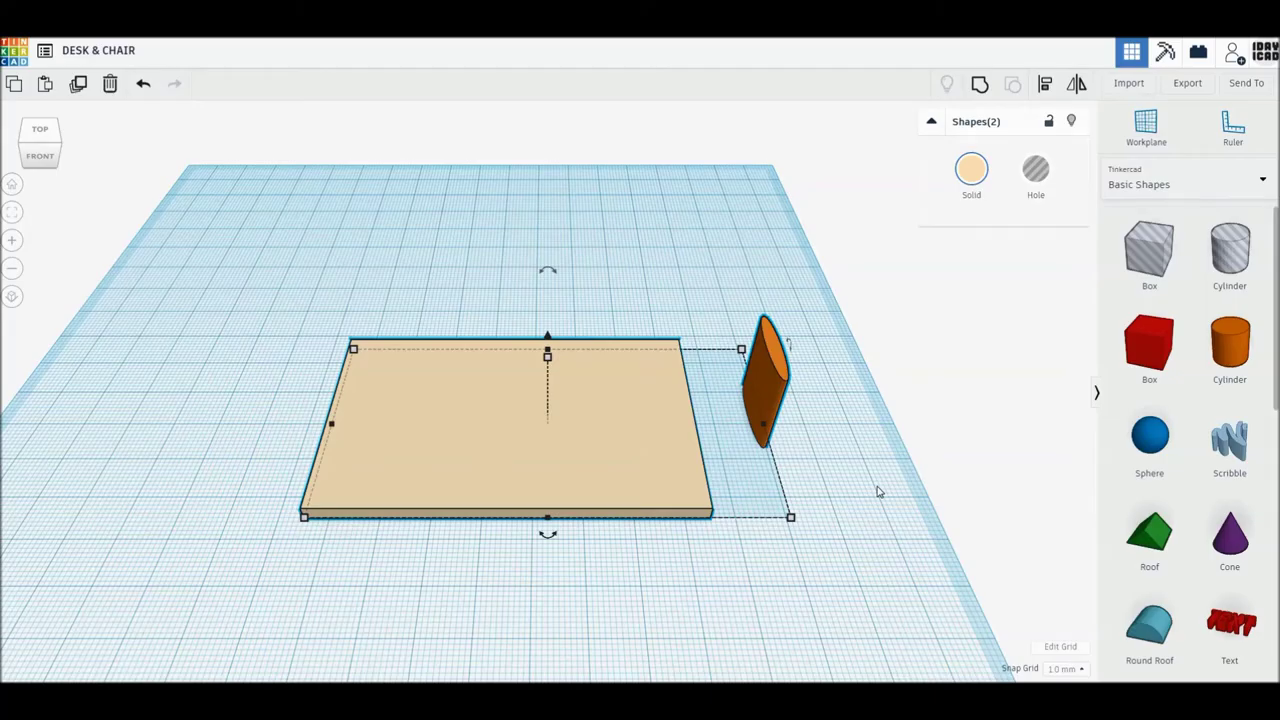
pyautogui.click(770, 394)
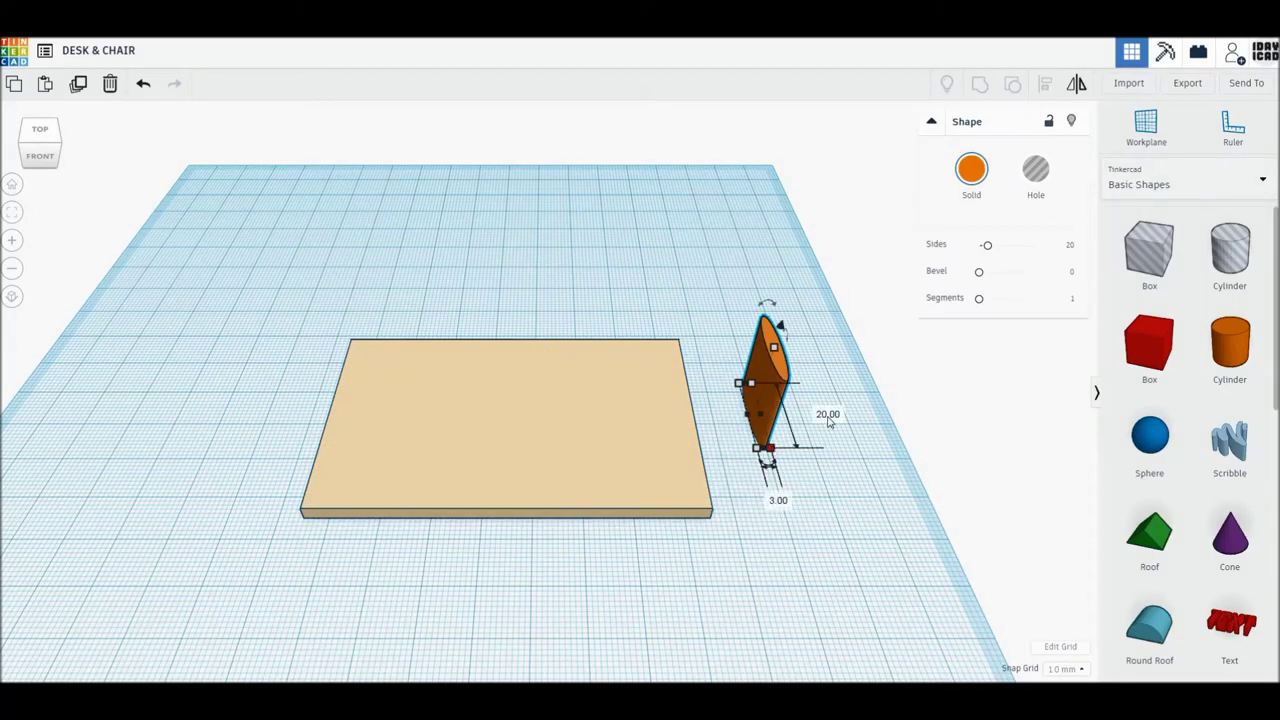
# Set the cylinder's depth to 3 mm and its height to 40 mm.
pyautogui.click(828, 414)
pyautogui.write('3')
pyautogui.press('Return')
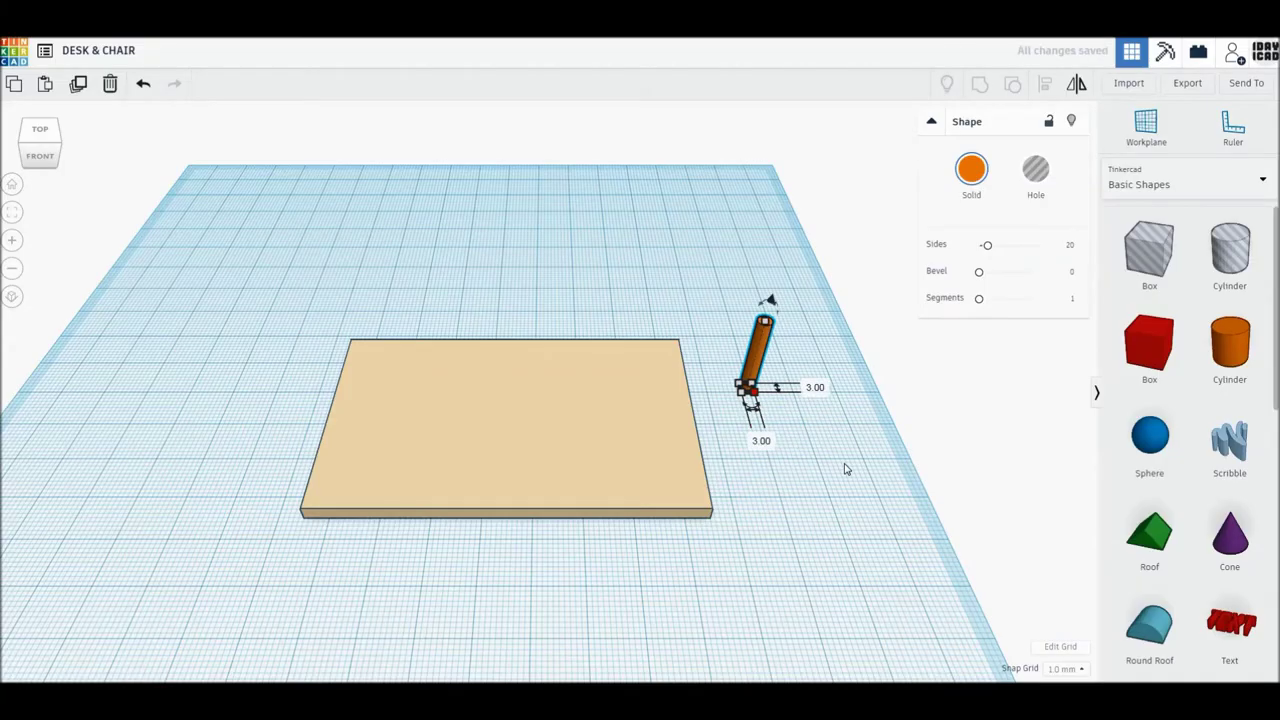
pyautogui.click(845, 469)
pyautogui.scroll(3, 843, 462)
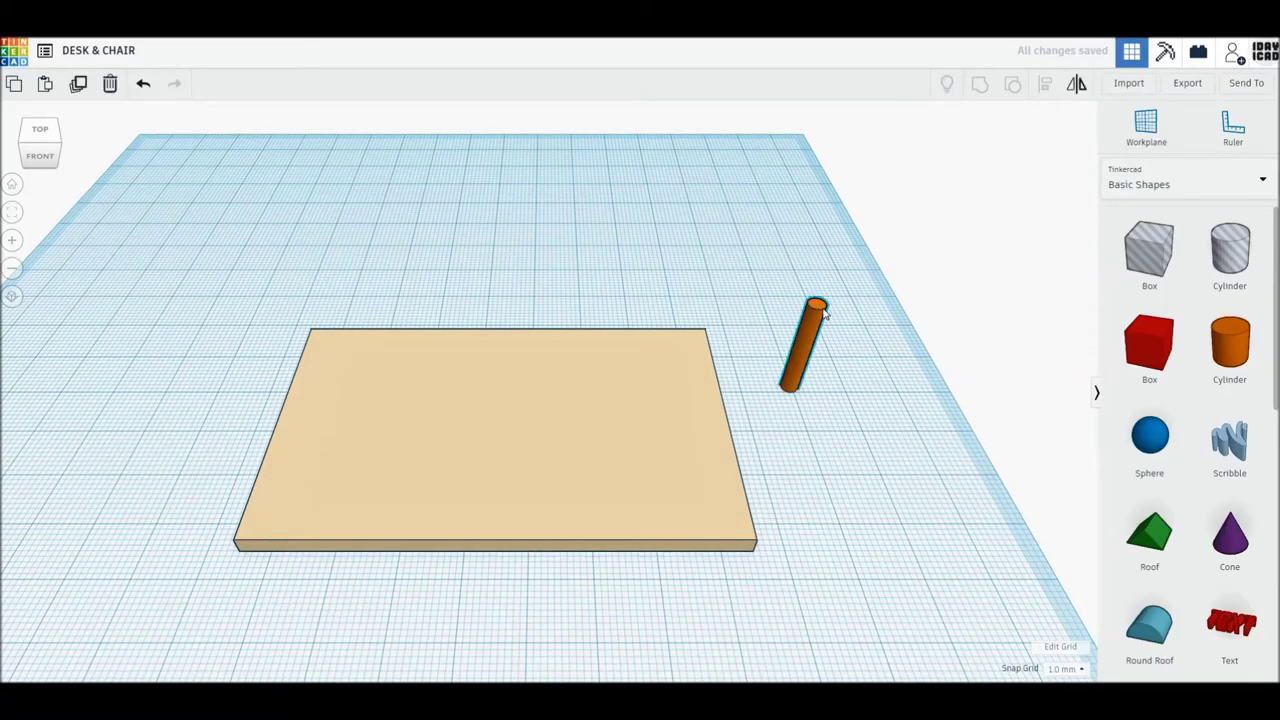
pyautogui.click(806, 343)
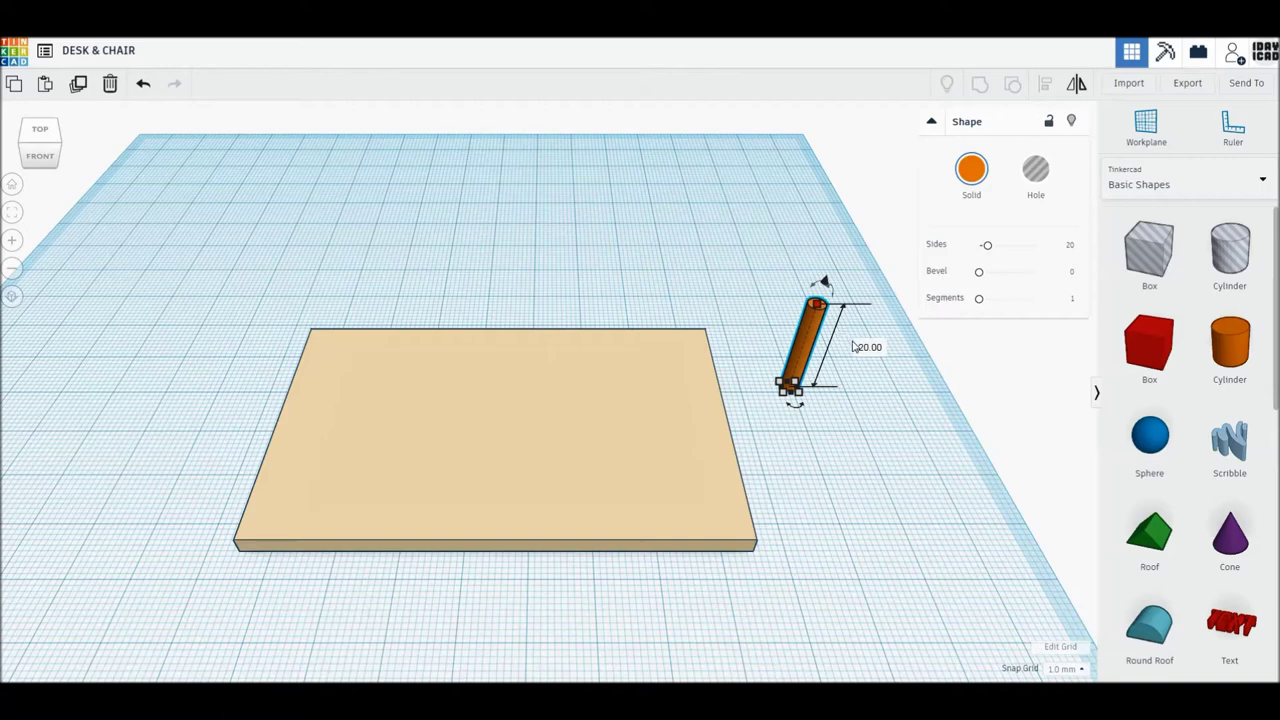
pyautogui.click(874, 348)
pyautogui.write('40')
pyautogui.press('Return')
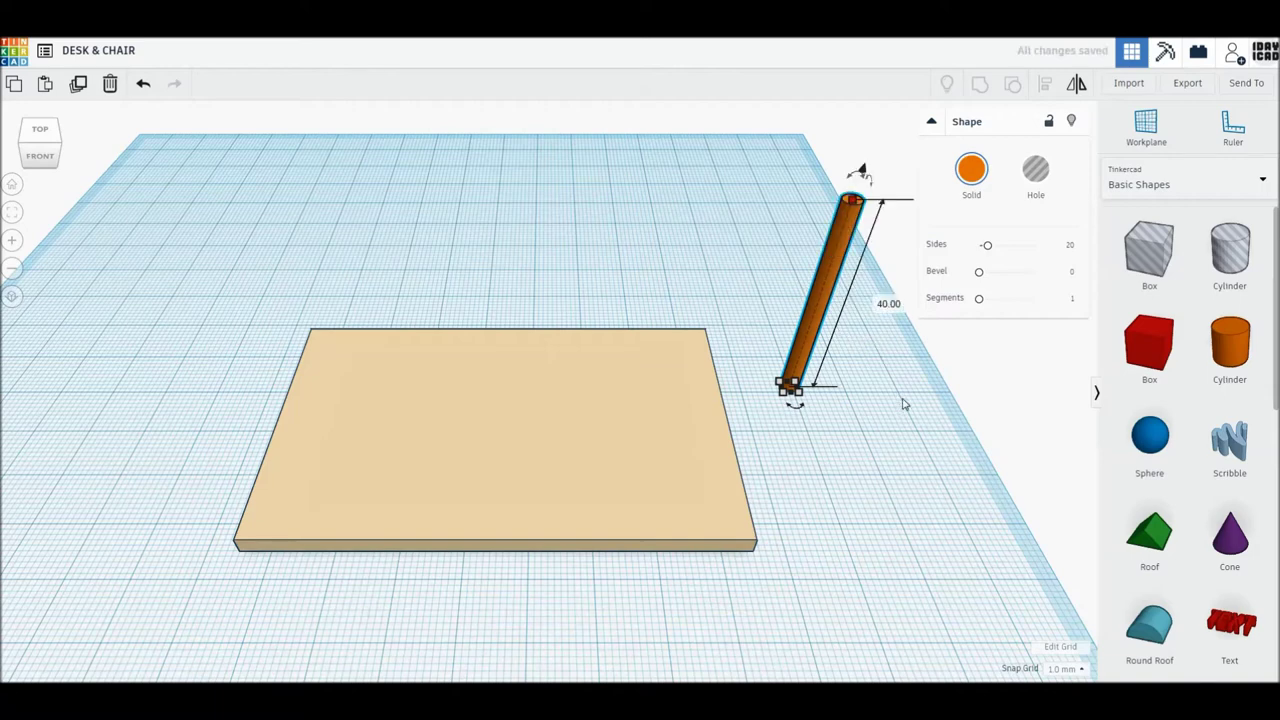
# Move the rod beside the desktop's front right corner and shift the desktop slightly up-left.
pyautogui.moveTo(797, 358); pyautogui.dragTo(777, 466)
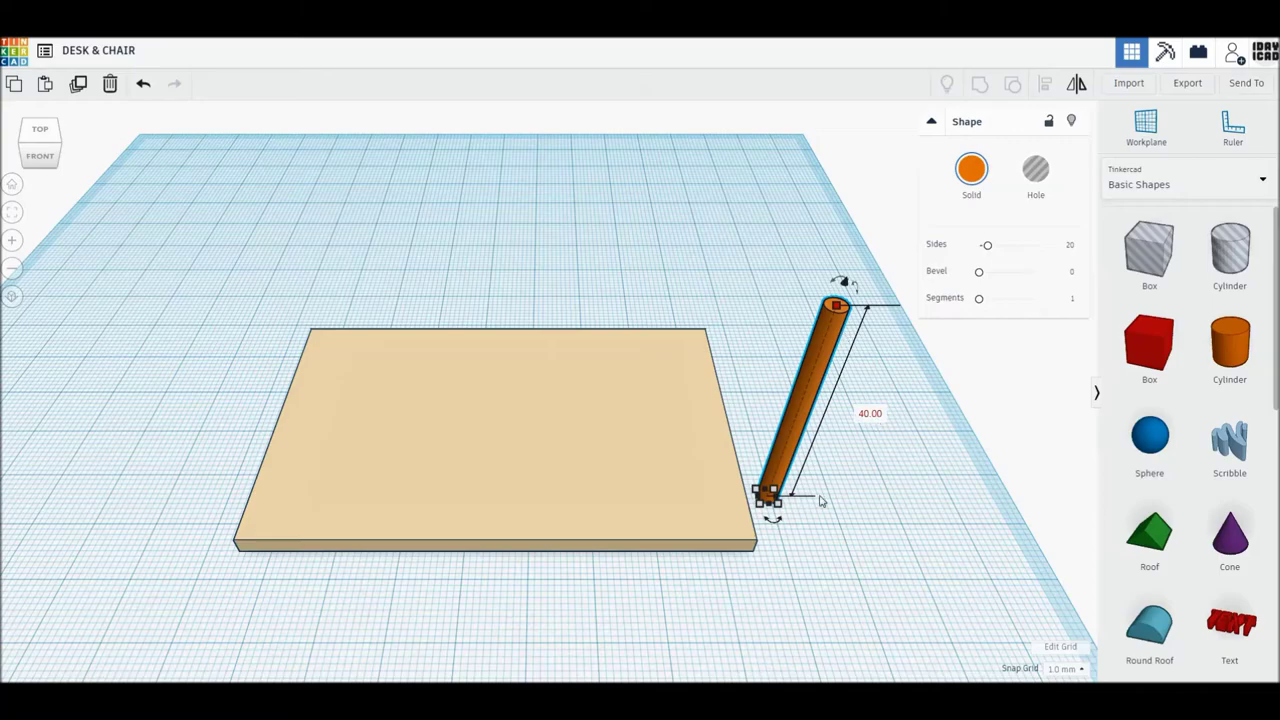
pyautogui.click(712, 545)
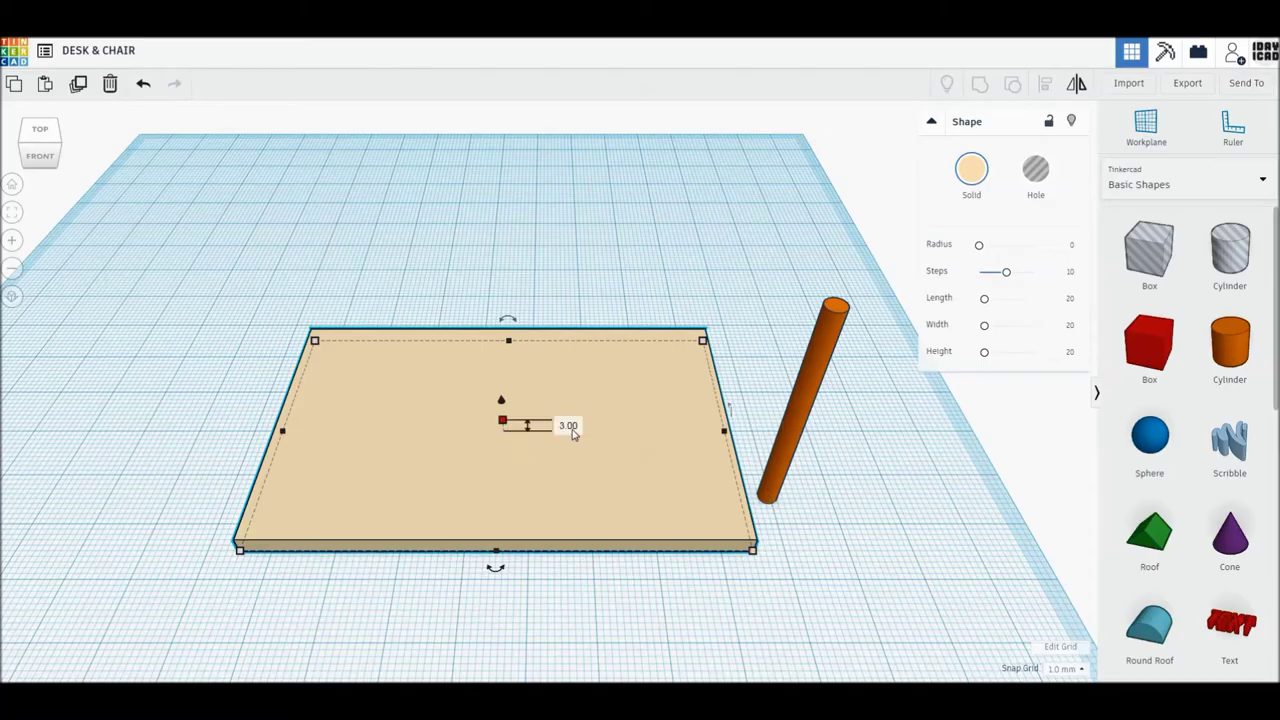
pyautogui.click(805, 518)
pyautogui.moveTo(700, 527)
pyautogui.mouseDown()
pyautogui.moveTo(671, 495)
pyautogui.moveTo(662, 503)
pyautogui.mouseUp()
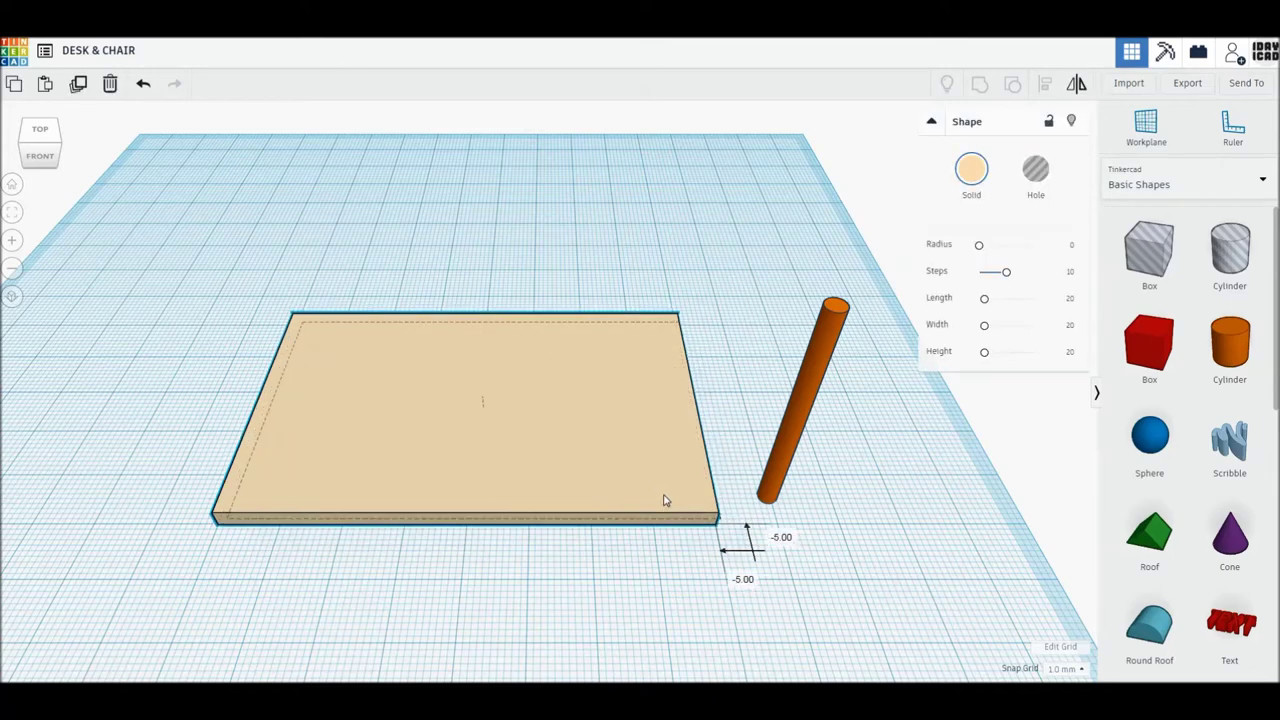
# Colour the rod dark red and move it to the desk's left front edge.
pyautogui.click(777, 463)
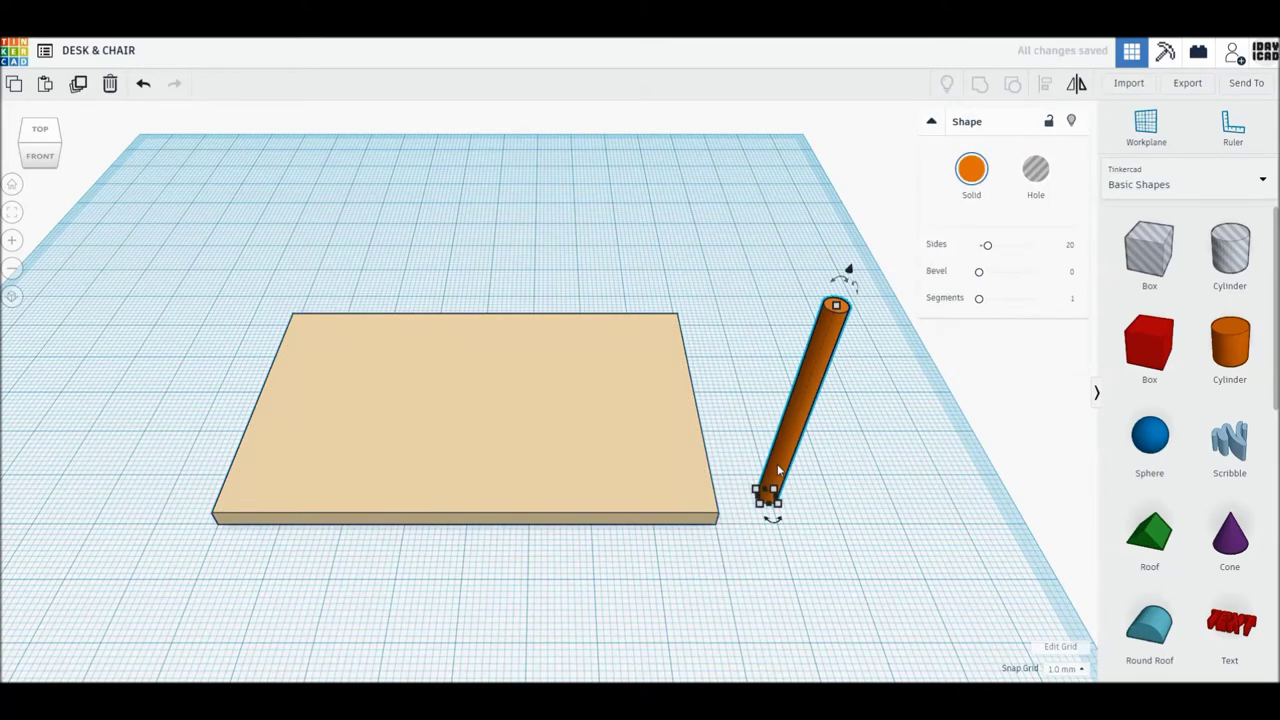
pyautogui.click(972, 172)
pyautogui.click(960, 312)
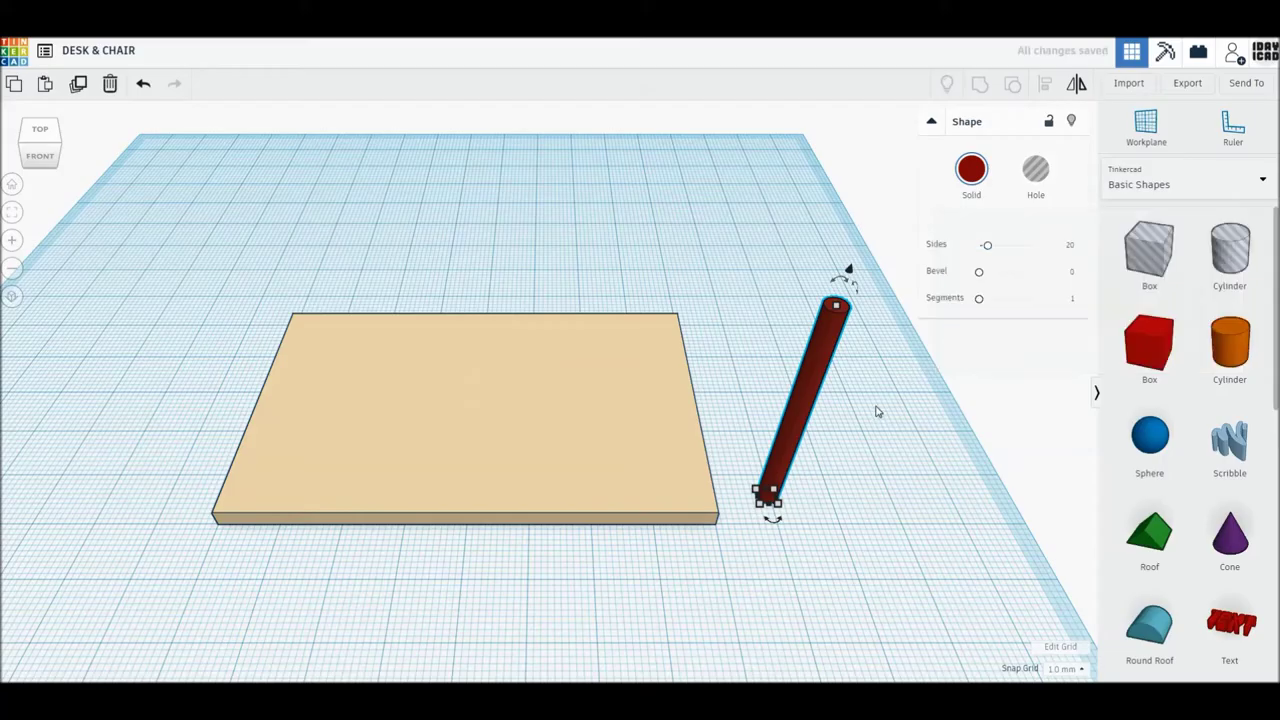
pyautogui.click(820, 434)
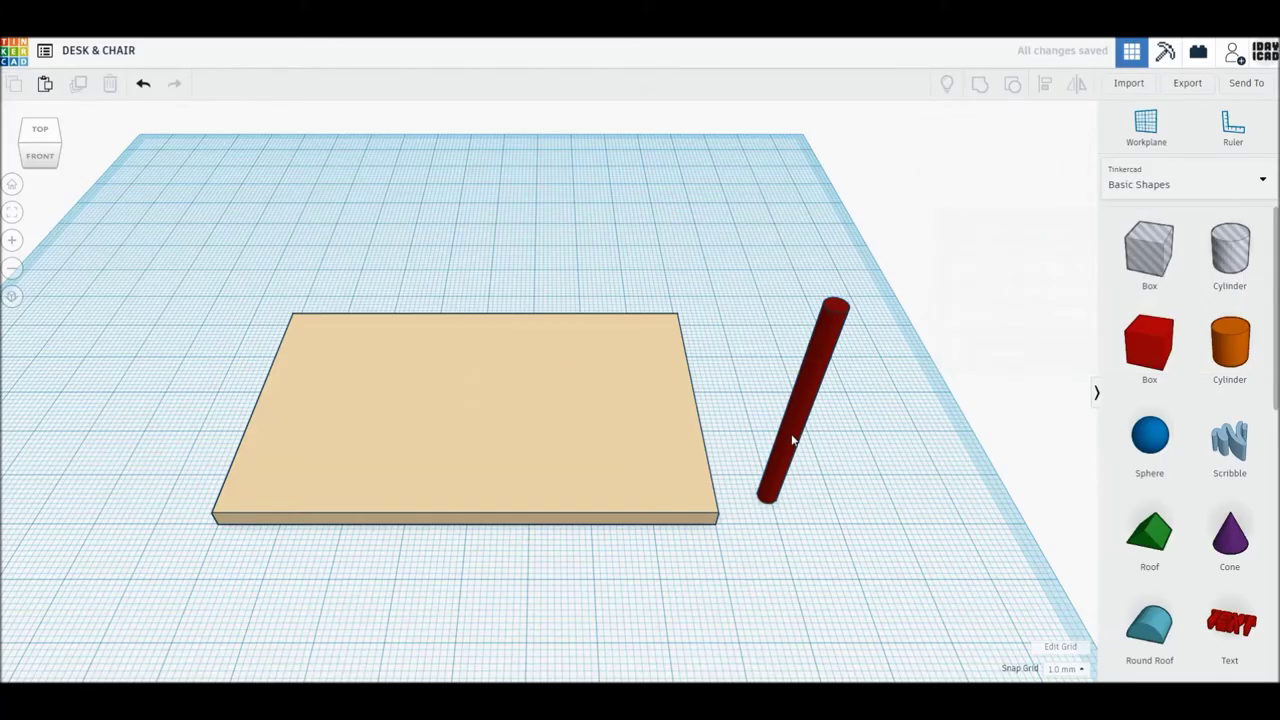
pyautogui.moveTo(785, 440); pyautogui.dragTo(232, 465)
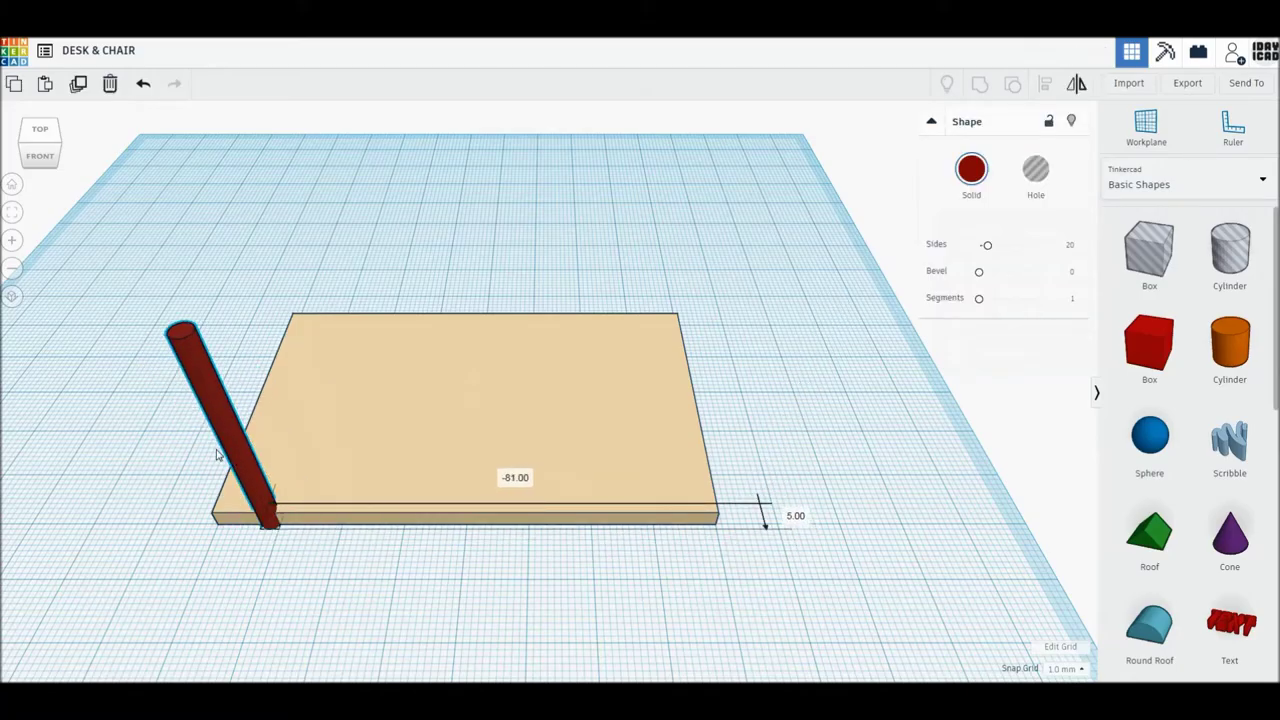
# In top view, place the red leg exactly on the desktop's bottom-left corner.
pyautogui.press('Left')
pyautogui.press('Left')
pyautogui.press('Left')
pyautogui.press('Up')
pyautogui.press('Up')
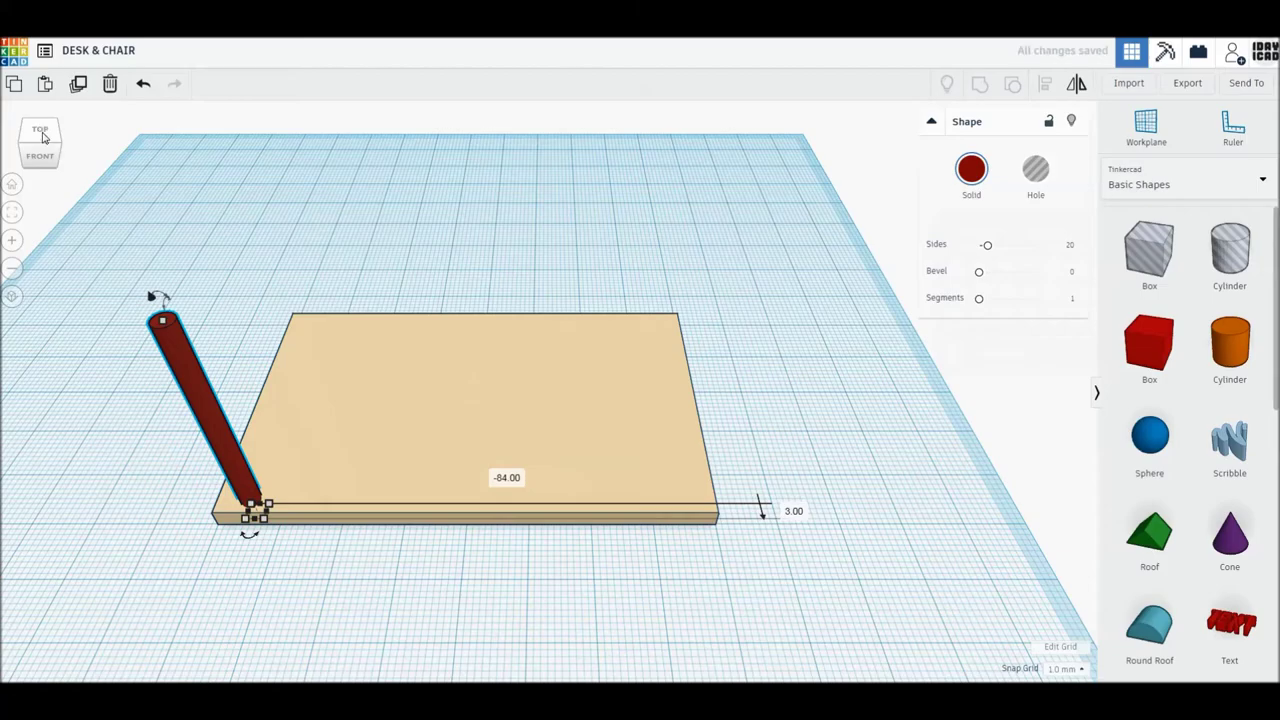
pyautogui.click(42, 134)
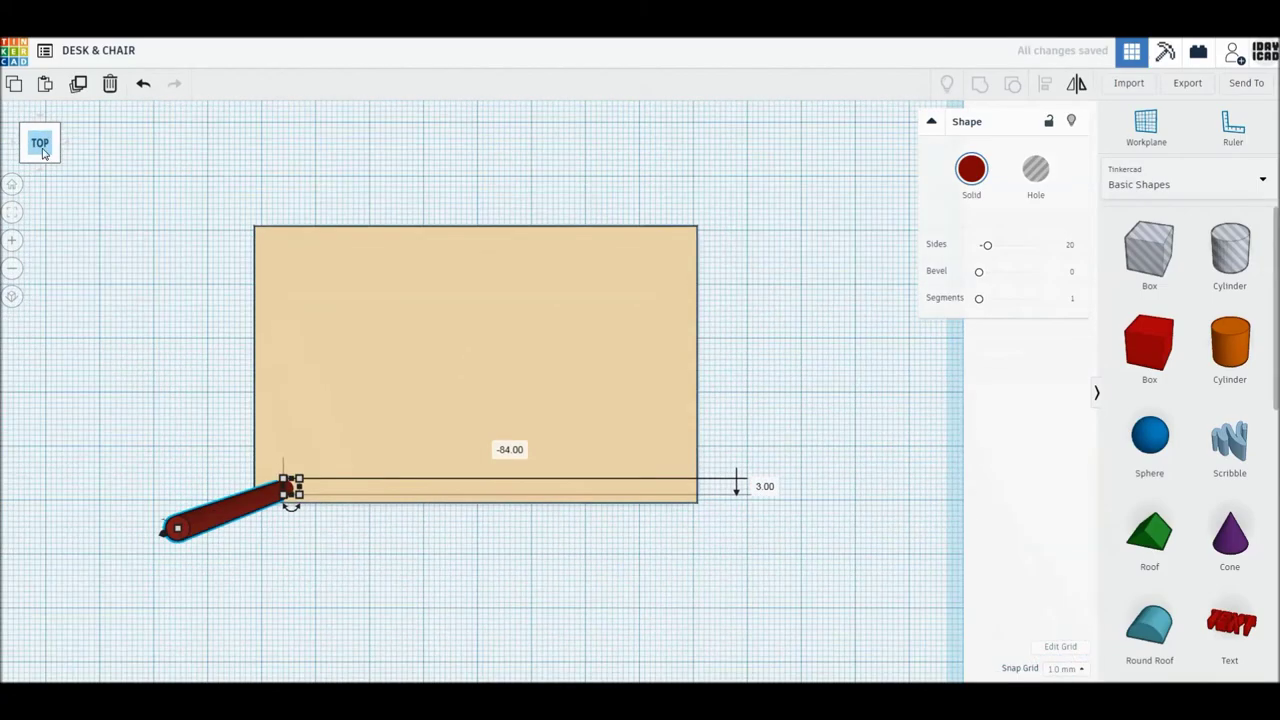
pyautogui.click(12, 296)
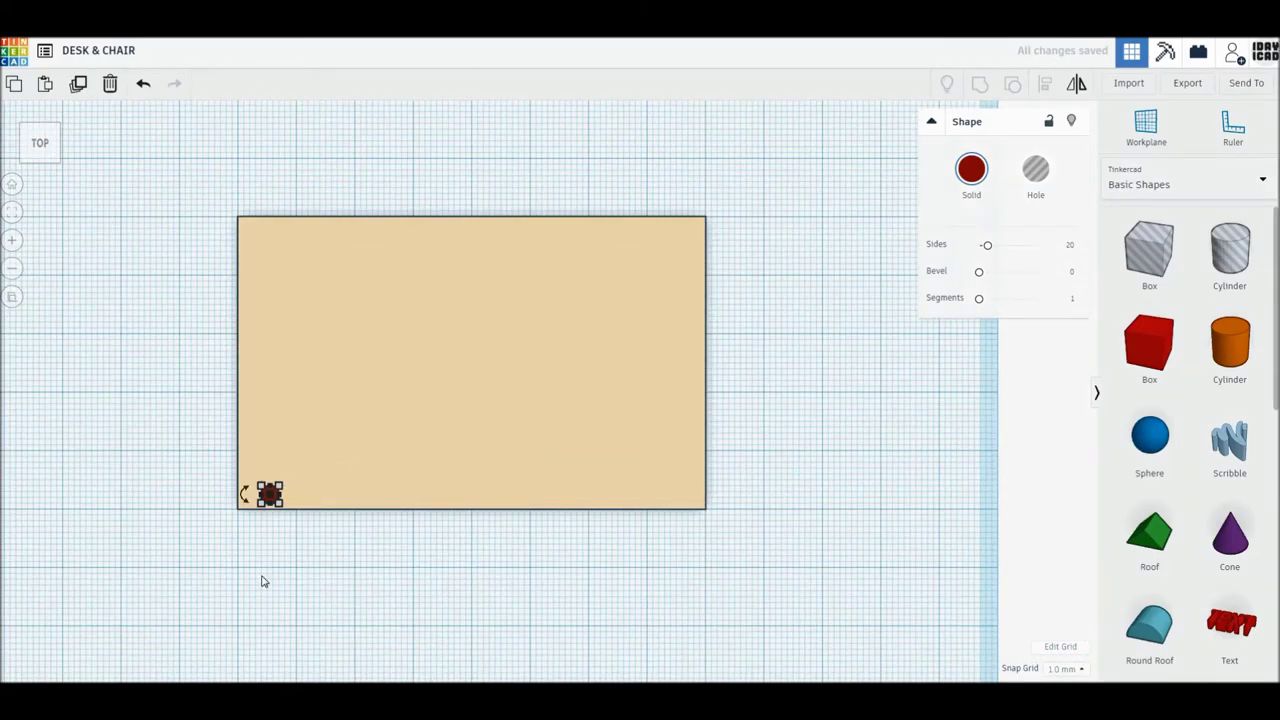
pyautogui.moveTo(301, 574); pyautogui.dragTo(344, 571, button='middle')
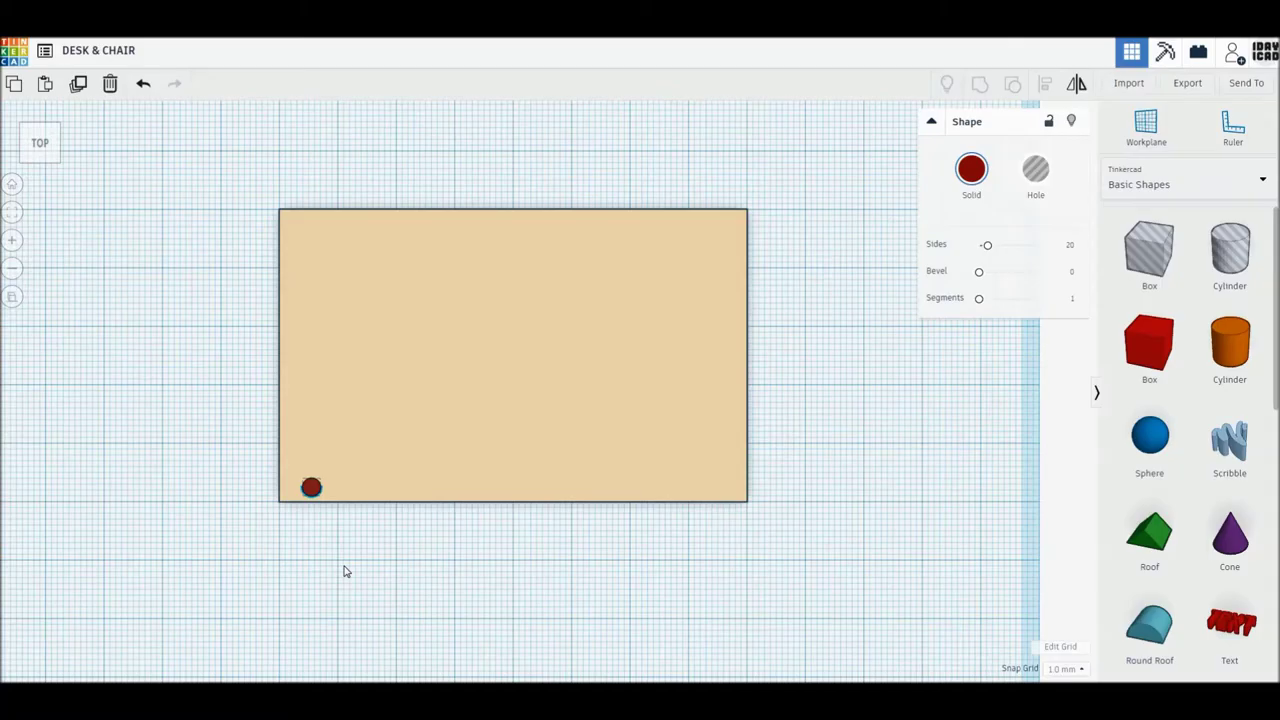
pyautogui.scroll(1, 344, 571)
pyautogui.scroll(3, 323, 560)
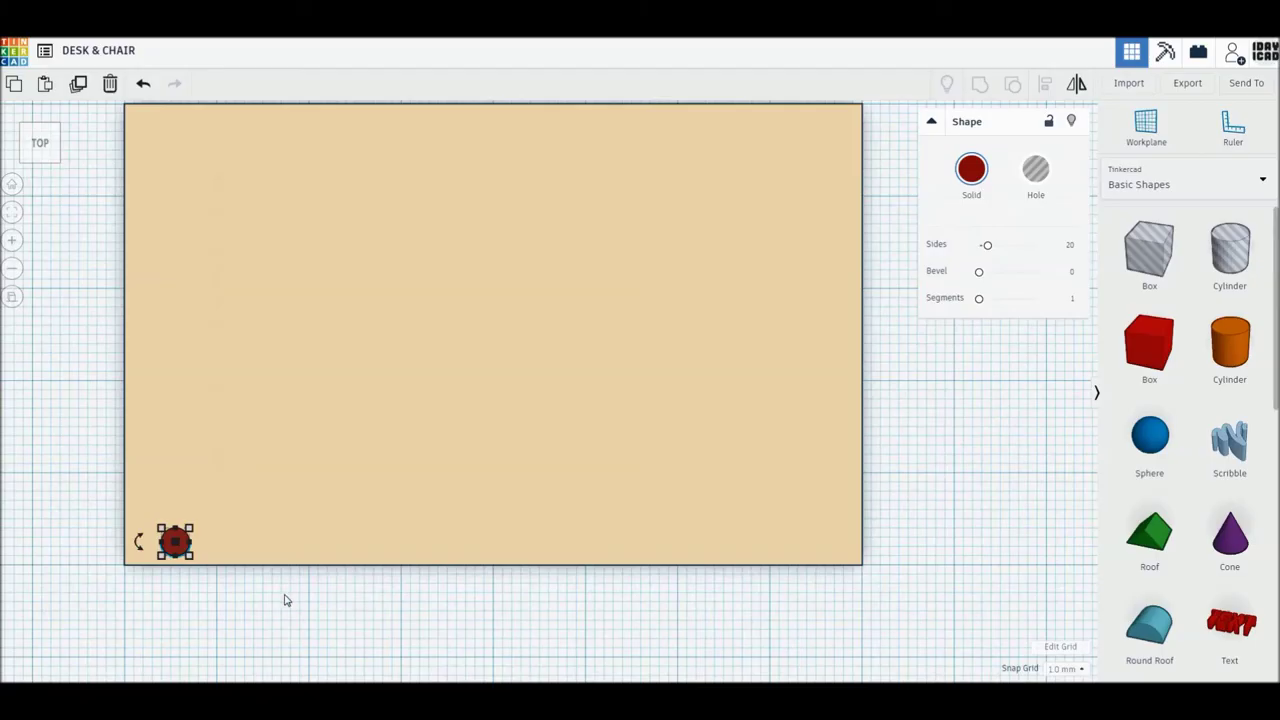
pyautogui.click(283, 583)
pyautogui.moveTo(283, 583); pyautogui.dragTo(374, 629, button='middle')
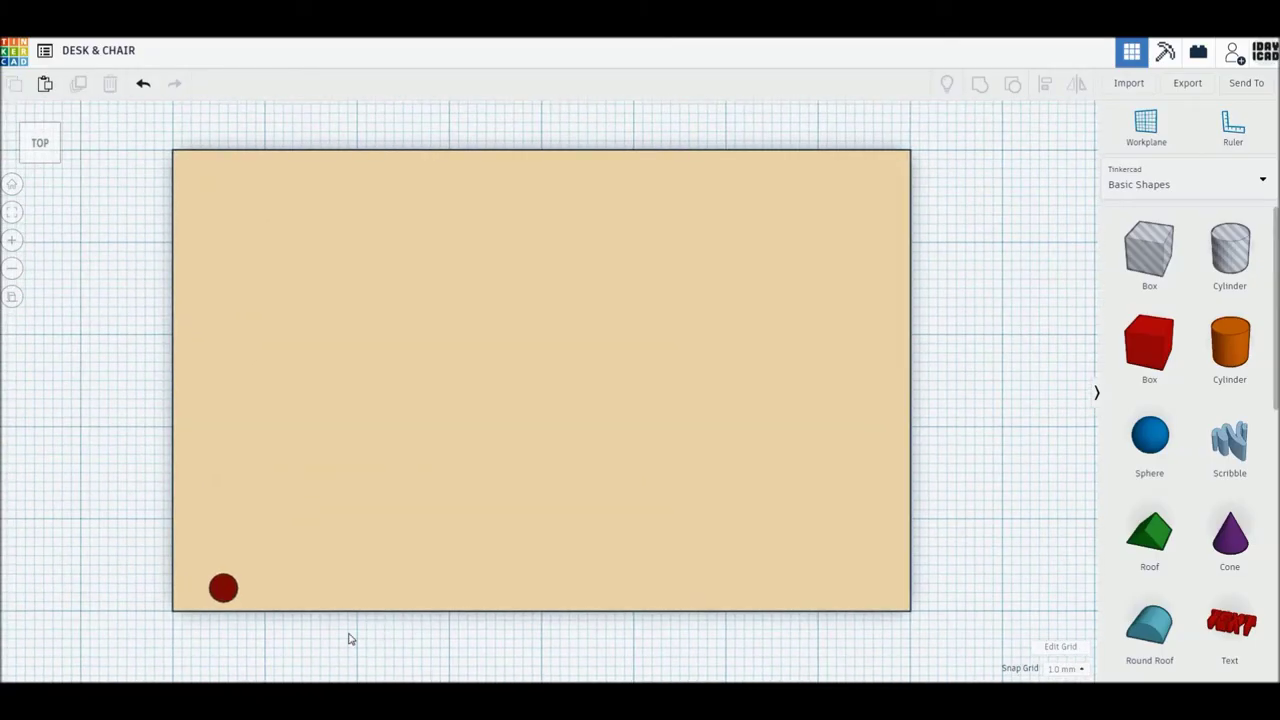
pyautogui.moveTo(211, 594); pyautogui.dragTo(199, 597)
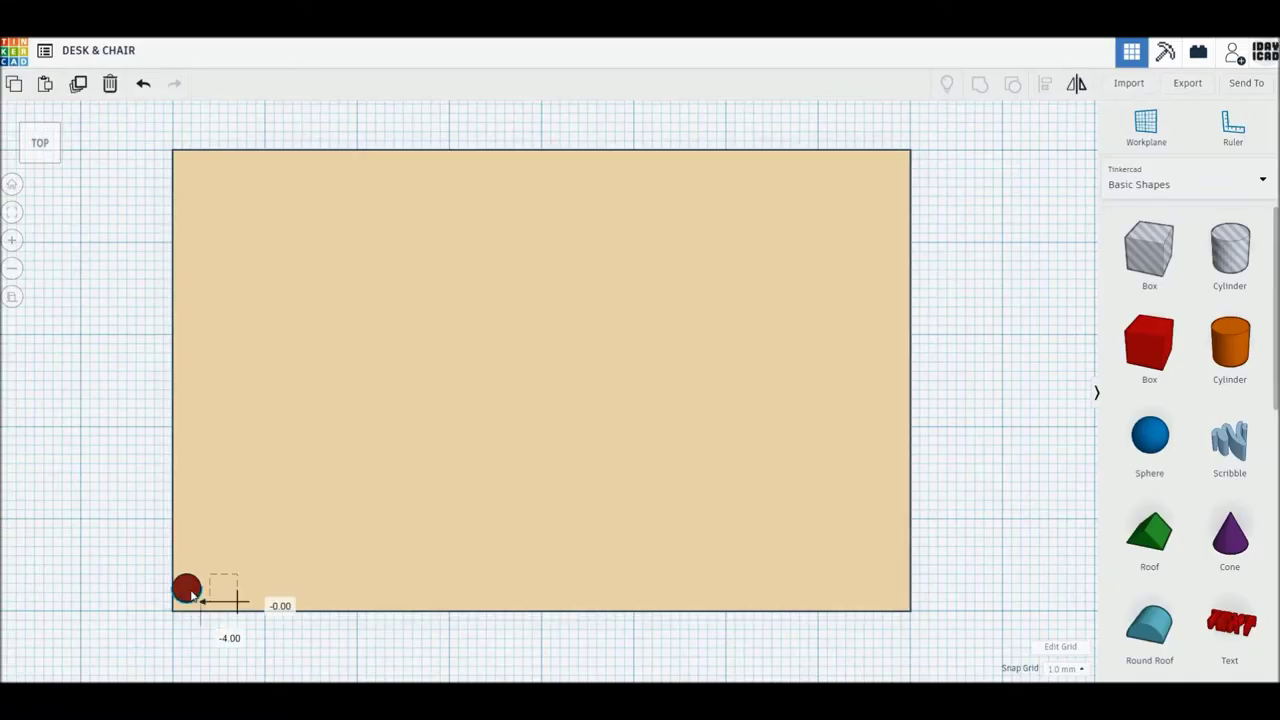
pyautogui.press('Right')
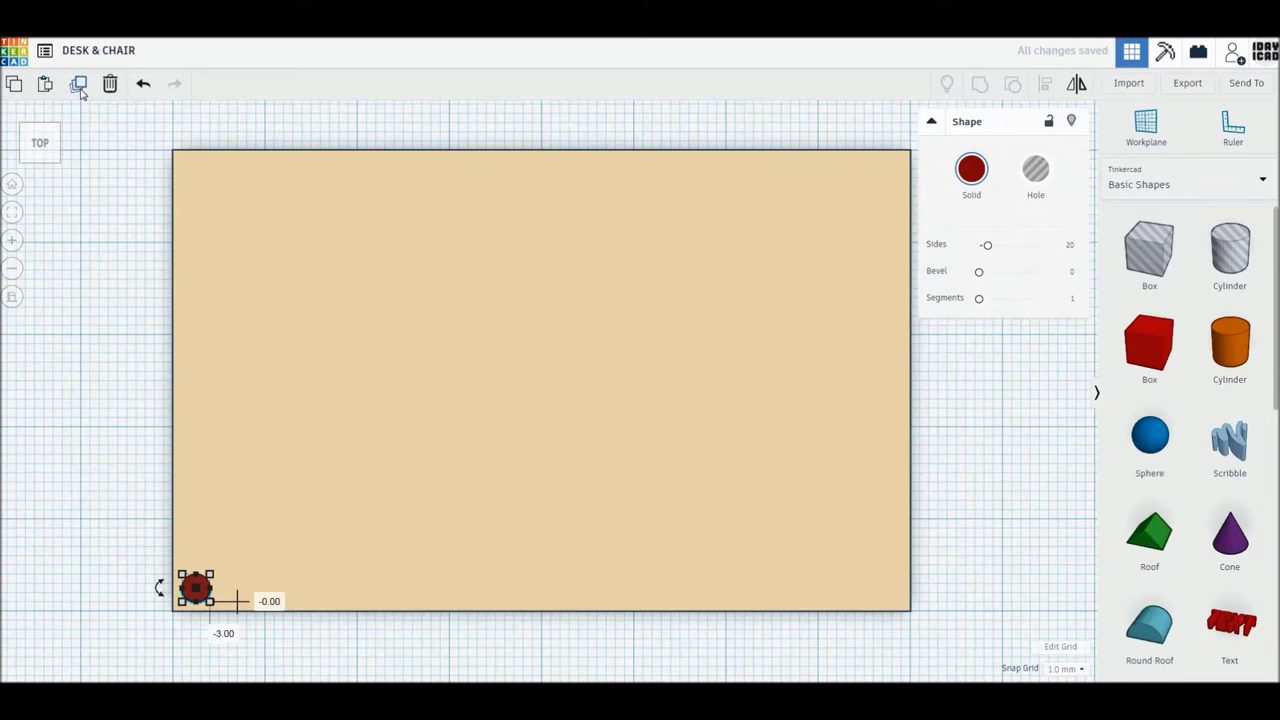
# Duplicate the leg and nudge the copy onto the top-left corner.
pyautogui.click(82, 91)
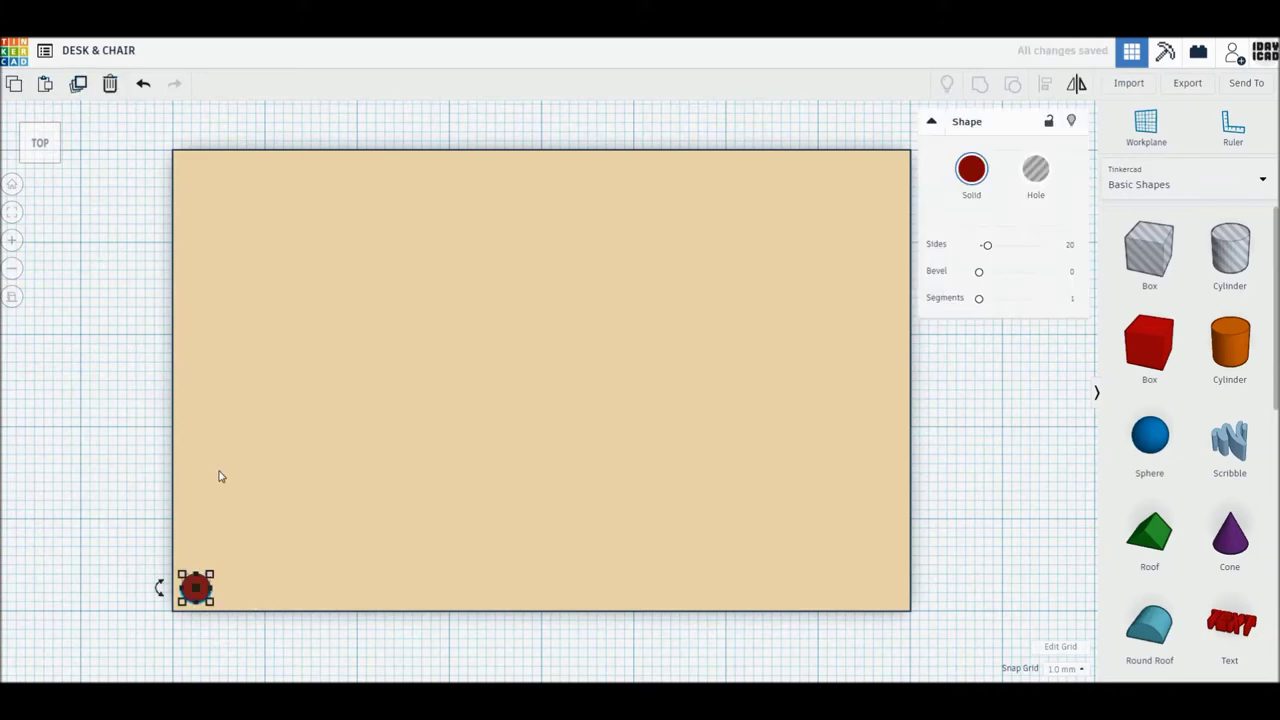
pyautogui.press('Up')
pyautogui.press('Up')
pyautogui.hotkey('shift', 'Up')
pyautogui.hotkey('shift', 'Up')
pyautogui.hotkey('shift', 'Up')
pyautogui.hotkey('shift', 'Up')
pyautogui.hotkey('shift', 'Up')
pyautogui.hotkey('shift', 'Up')
pyautogui.hotkey('shift', 'Up')
pyautogui.hotkey('shift', 'Up')
pyautogui.hotkey('shift', 'Up')
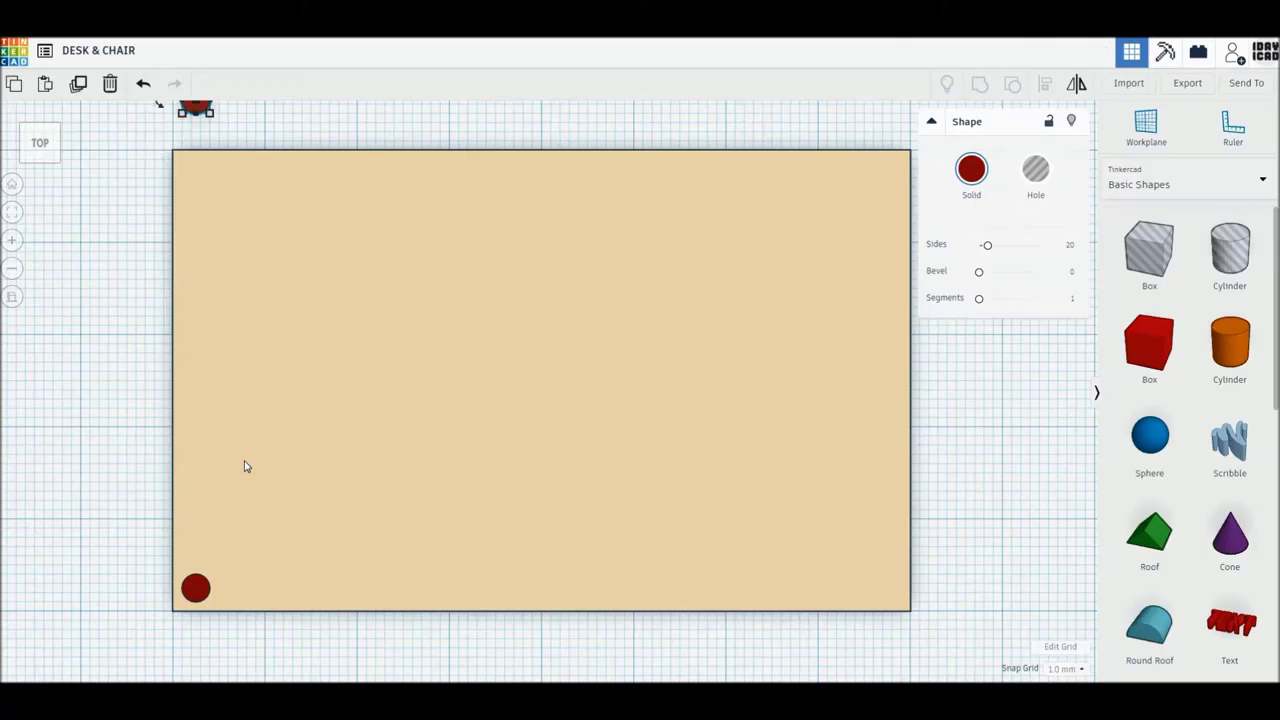
pyautogui.press('Down')
pyautogui.press('Down')
pyautogui.press('Down')
pyautogui.press('Down')
pyautogui.press('Down')
pyautogui.press('Down')
pyautogui.press('Down')
pyautogui.press('Down')
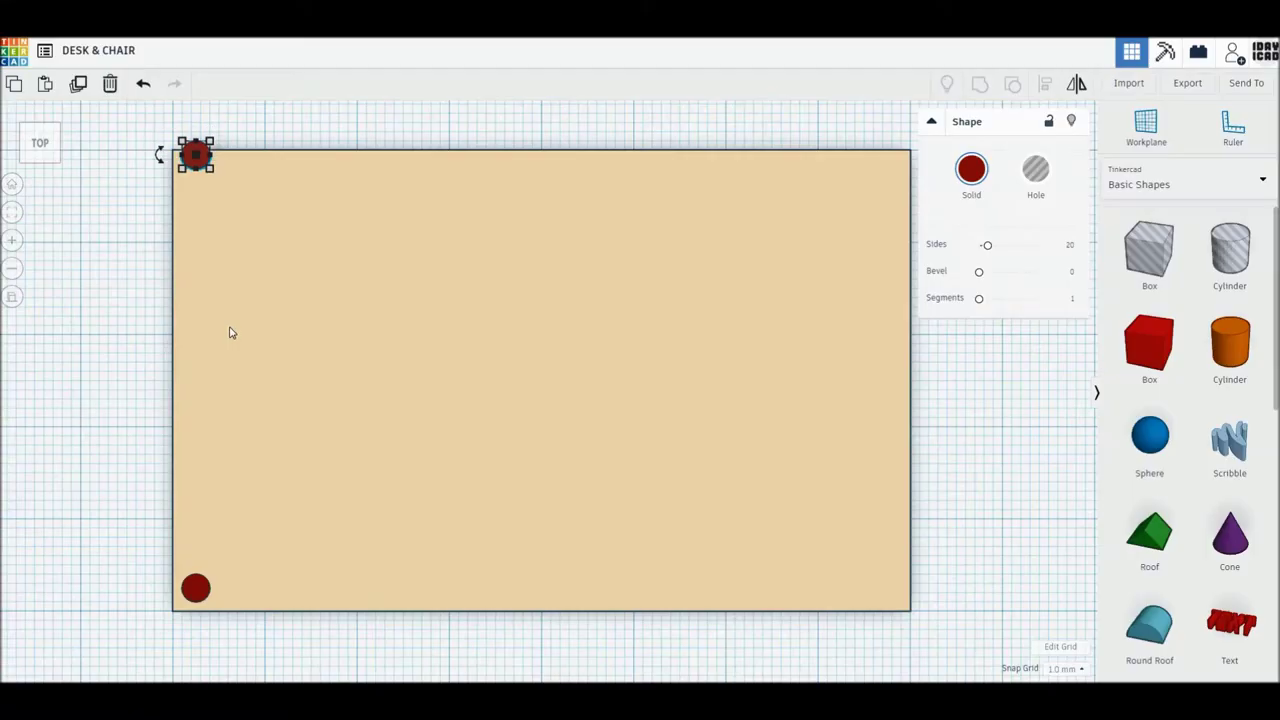
pyautogui.press('Down')
pyautogui.press('Down')
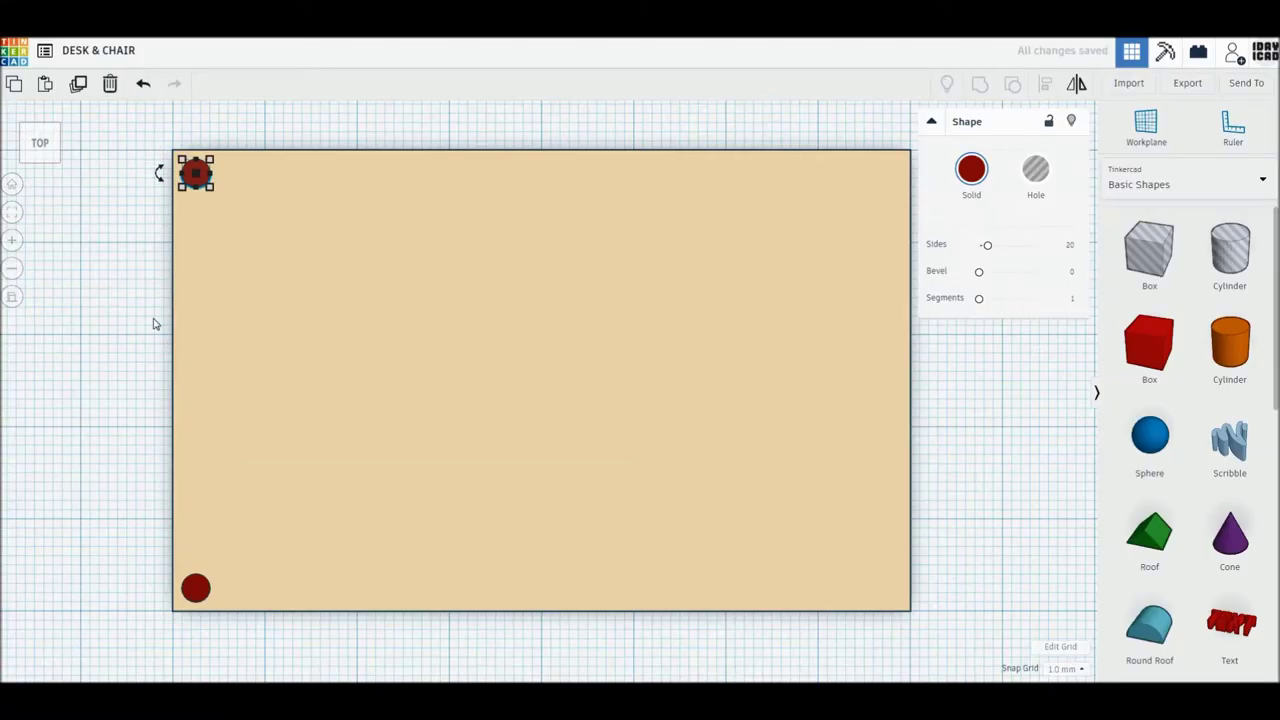
pyautogui.click(202, 236)
# Duplicate both left legs and move the copies 75 mm across to the desk's right edge.
pyautogui.click(197, 175)
pyautogui.keyDown('shift'); pyautogui.click(198, 588); pyautogui.keyUp('shift')
pyautogui.click(79, 84)
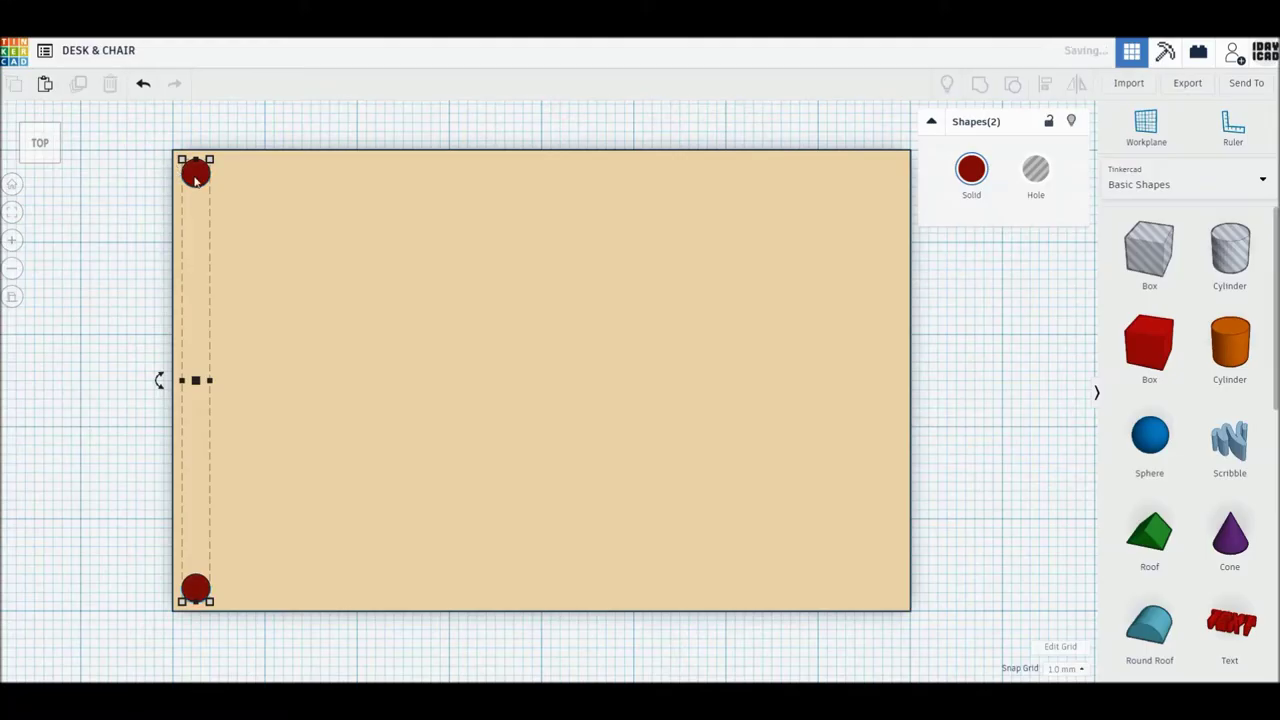
pyautogui.moveTo(587, 186)
pyautogui.mouseDown()
pyautogui.moveTo(904, 172)
pyautogui.moveTo(890, 172)
pyautogui.mouseUp()
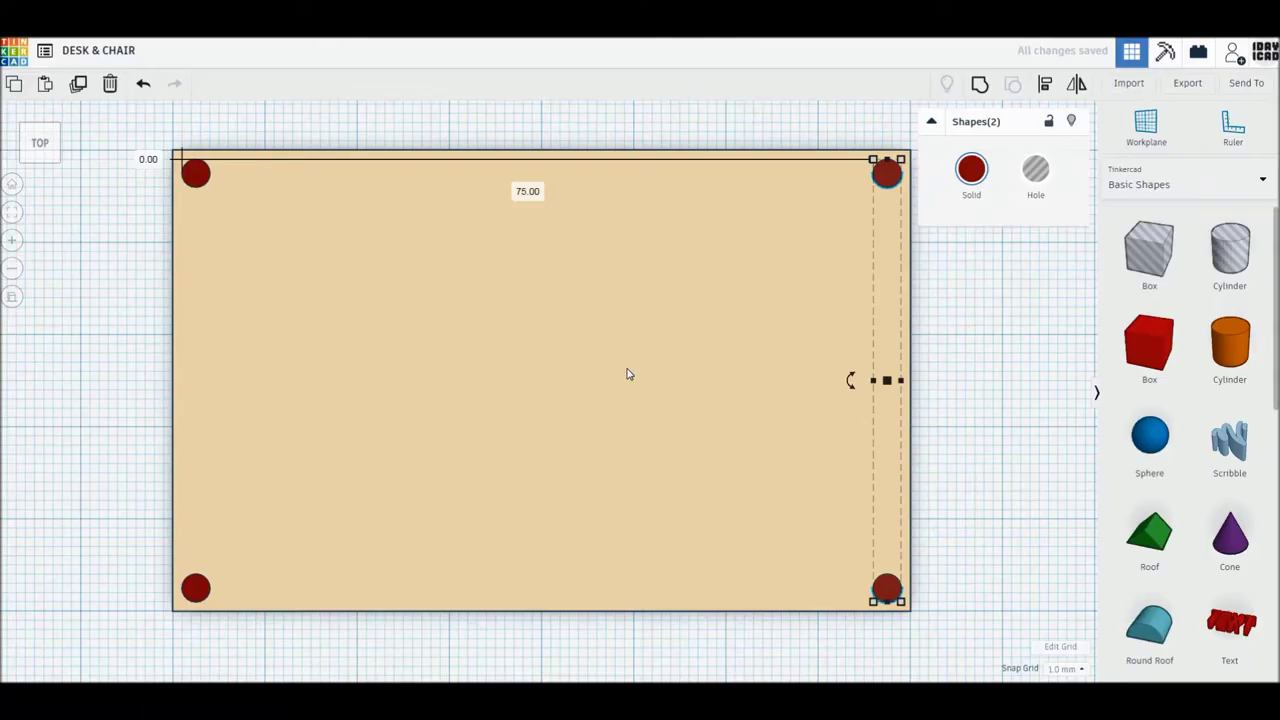
pyautogui.scroll(-2, 627, 374)
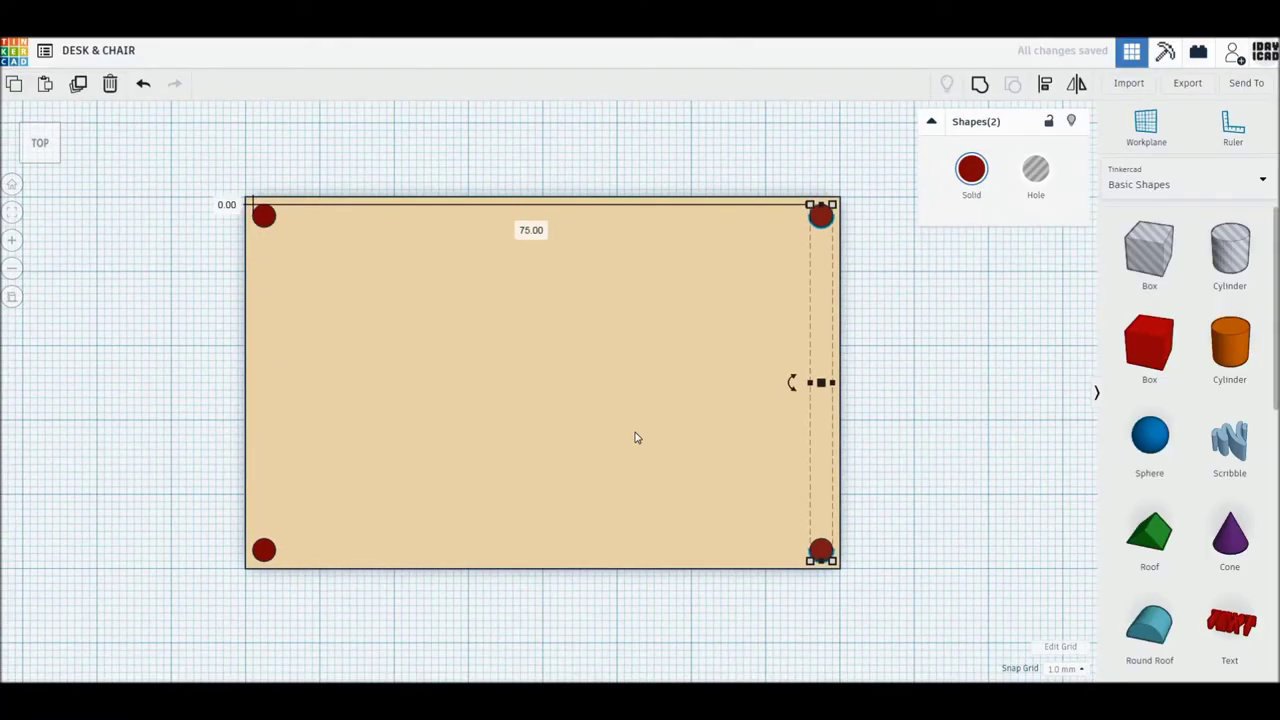
pyautogui.moveTo(634, 438); pyautogui.dragTo(628, 348, button='right')
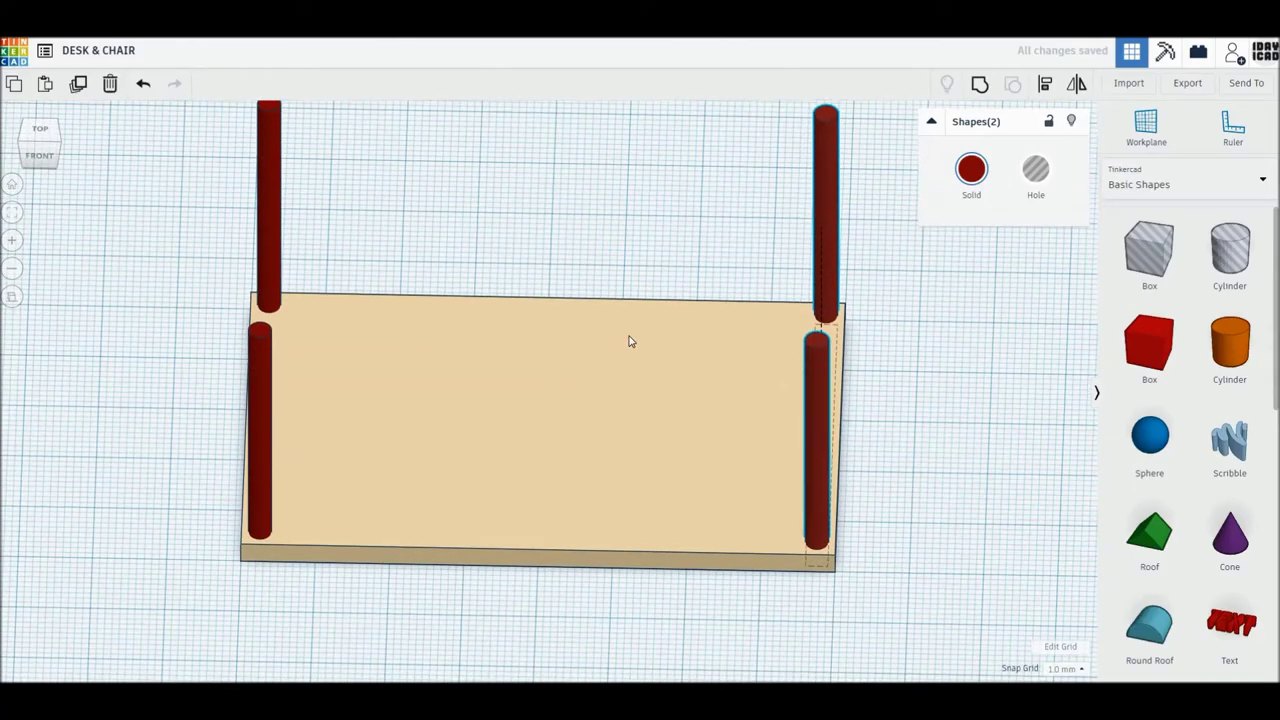
# Raise all four legs to 1.00 mm elevation, then select the legs and desktop together.
pyautogui.keyDown('shift'); pyautogui.click(257, 425); pyautogui.keyUp('shift')
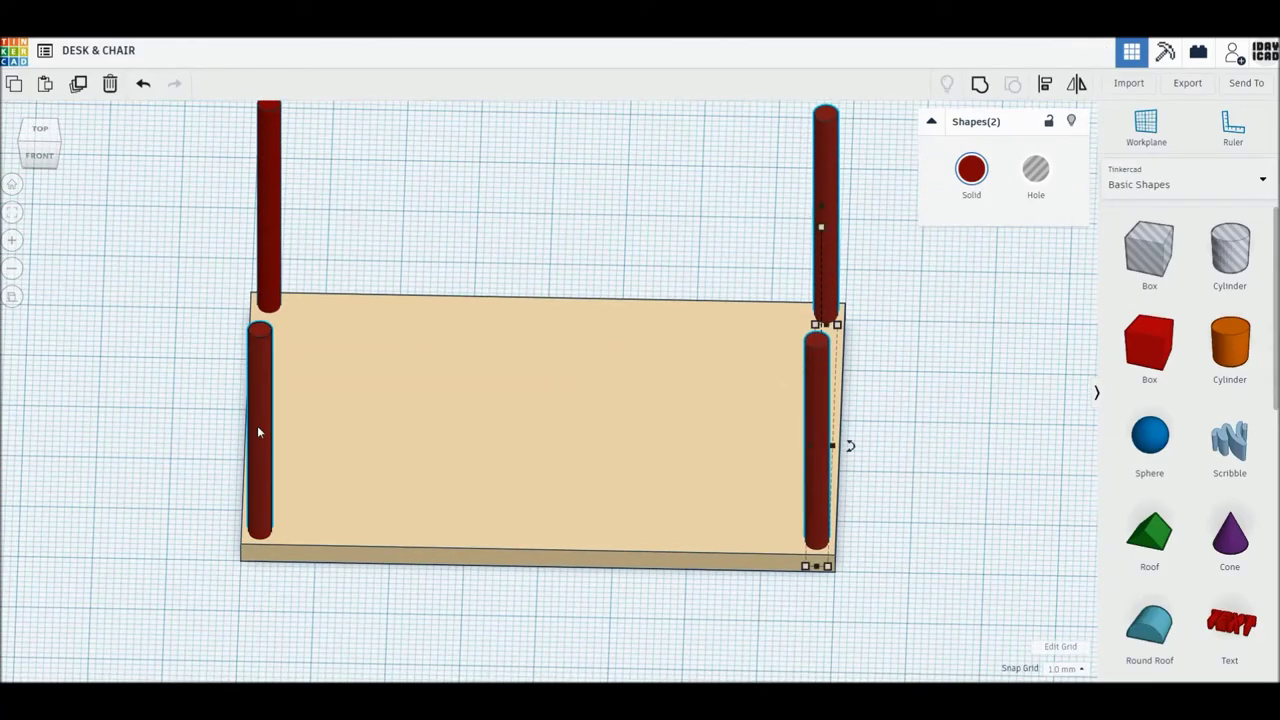
pyautogui.keyDown('shift'); pyautogui.click(271, 270); pyautogui.keyUp('shift')
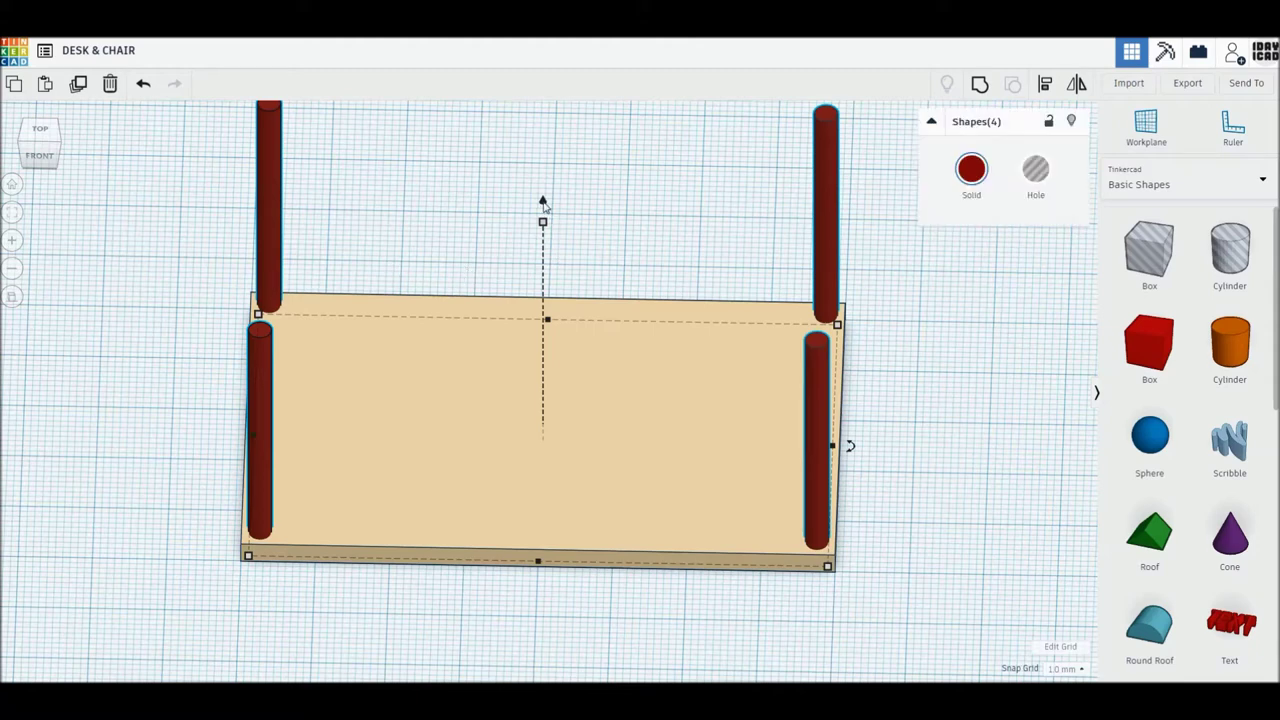
pyautogui.moveTo(544, 199); pyautogui.dragTo(544, 172)
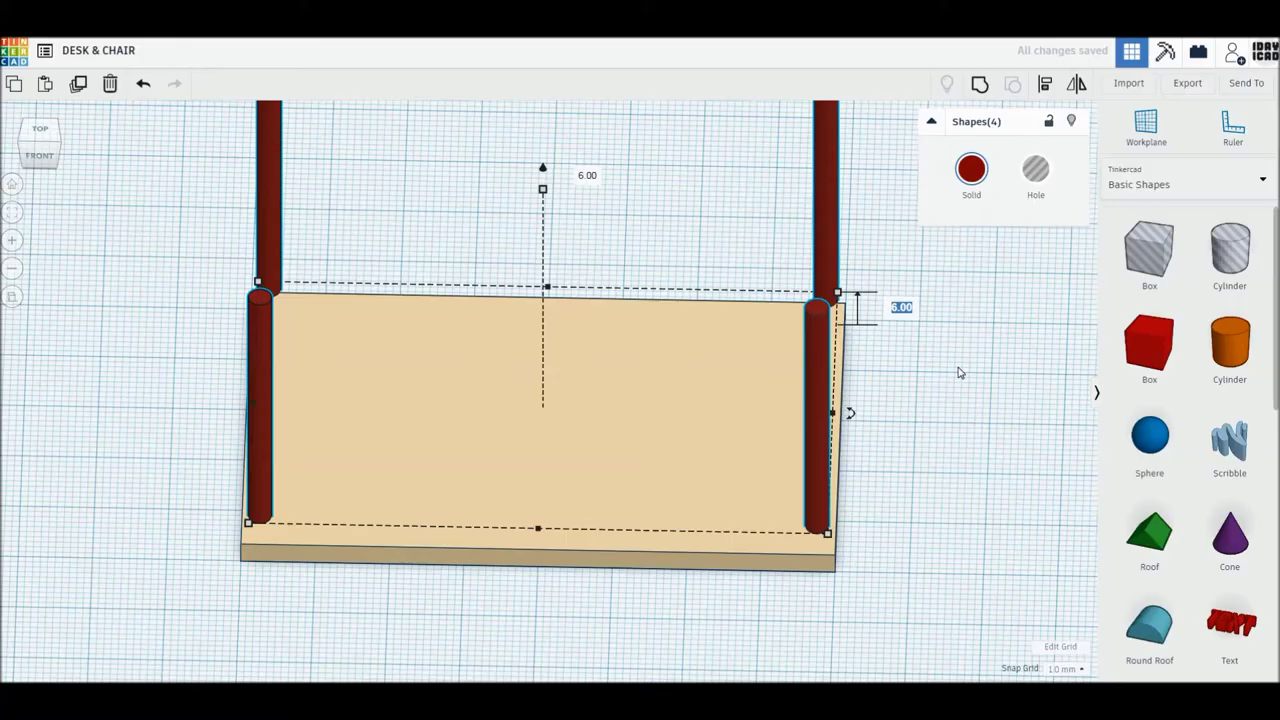
pyautogui.write('1')
pyautogui.press('Return')
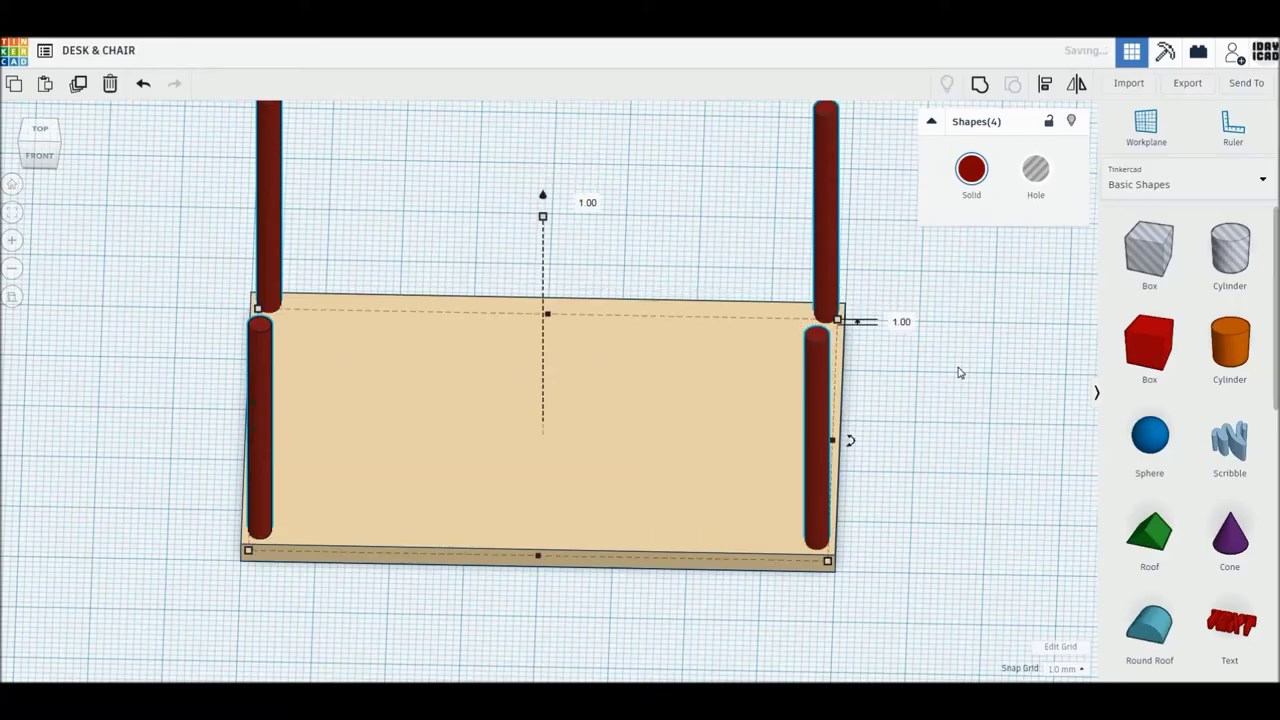
pyautogui.moveTo(951, 605); pyautogui.dragTo(185, 158)
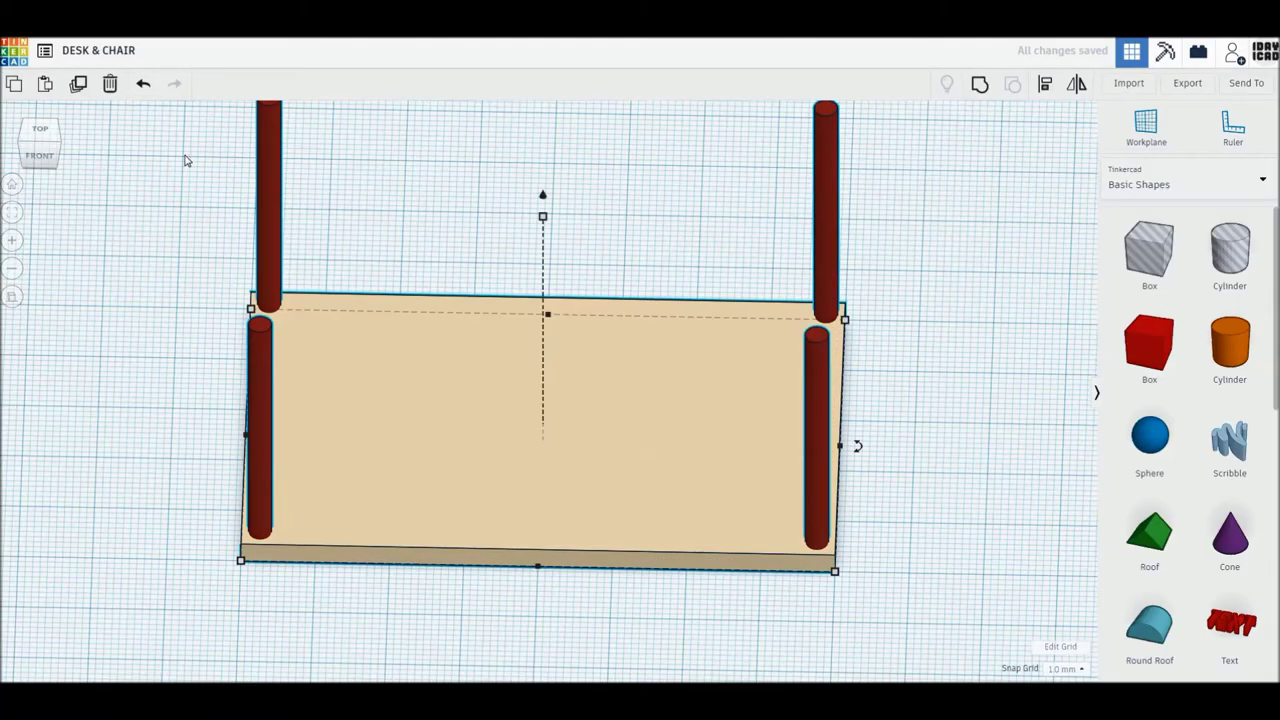
# Group the legs and desktop into one desk, keeping each part's own colour.
pyautogui.click(980, 87)
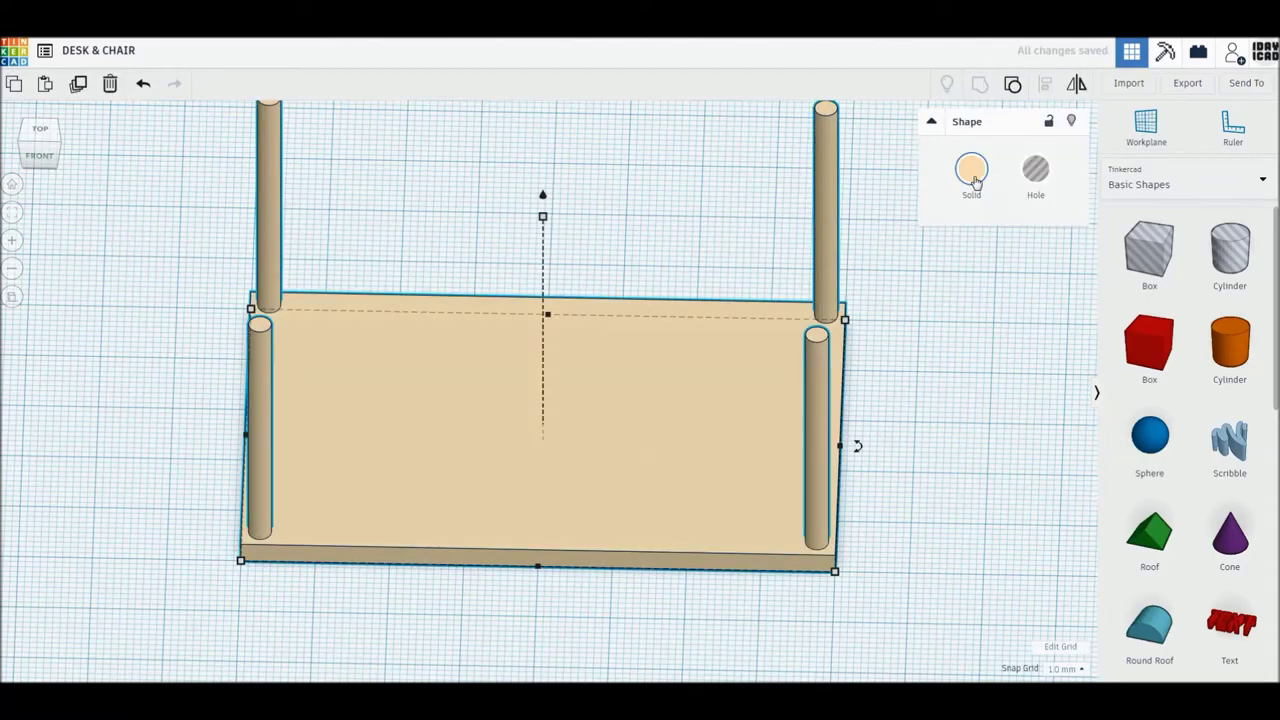
pyautogui.click(973, 175)
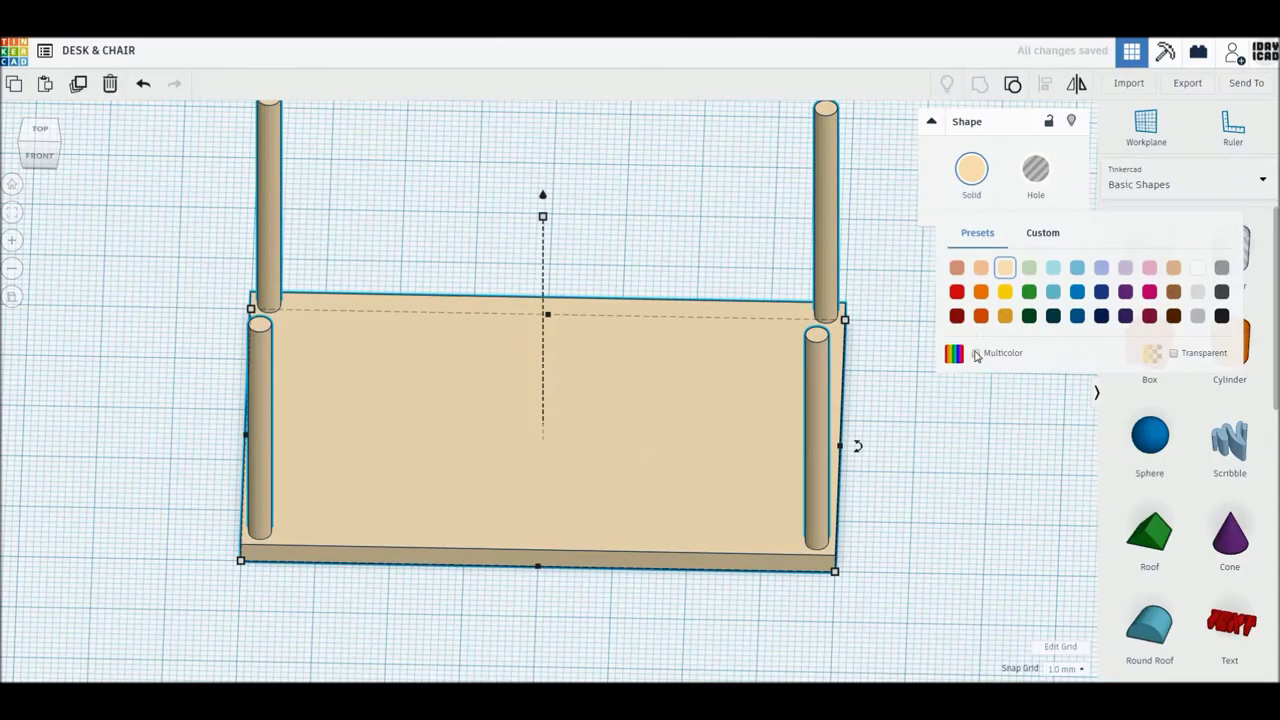
pyautogui.click(976, 354)
pyautogui.scroll(-2, 677, 277)
pyautogui.scroll(-2, 673, 266)
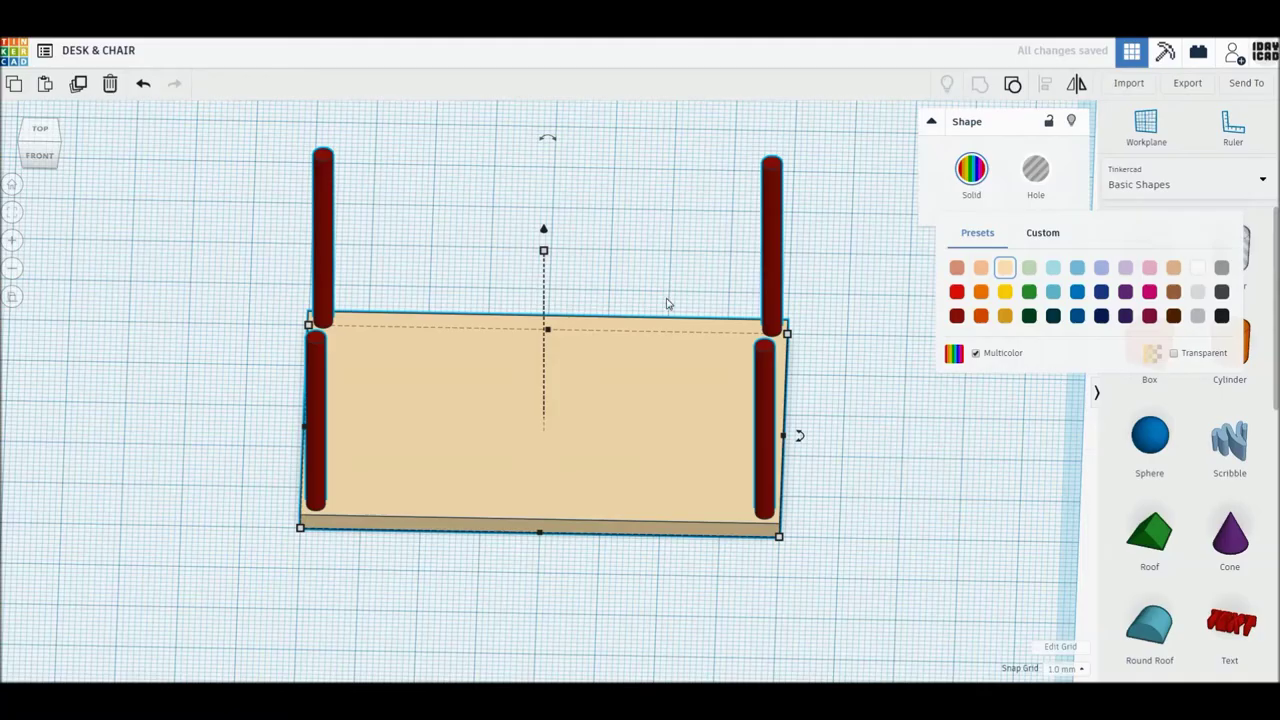
pyautogui.moveTo(667, 303); pyautogui.dragTo(666, 303, button='middle')
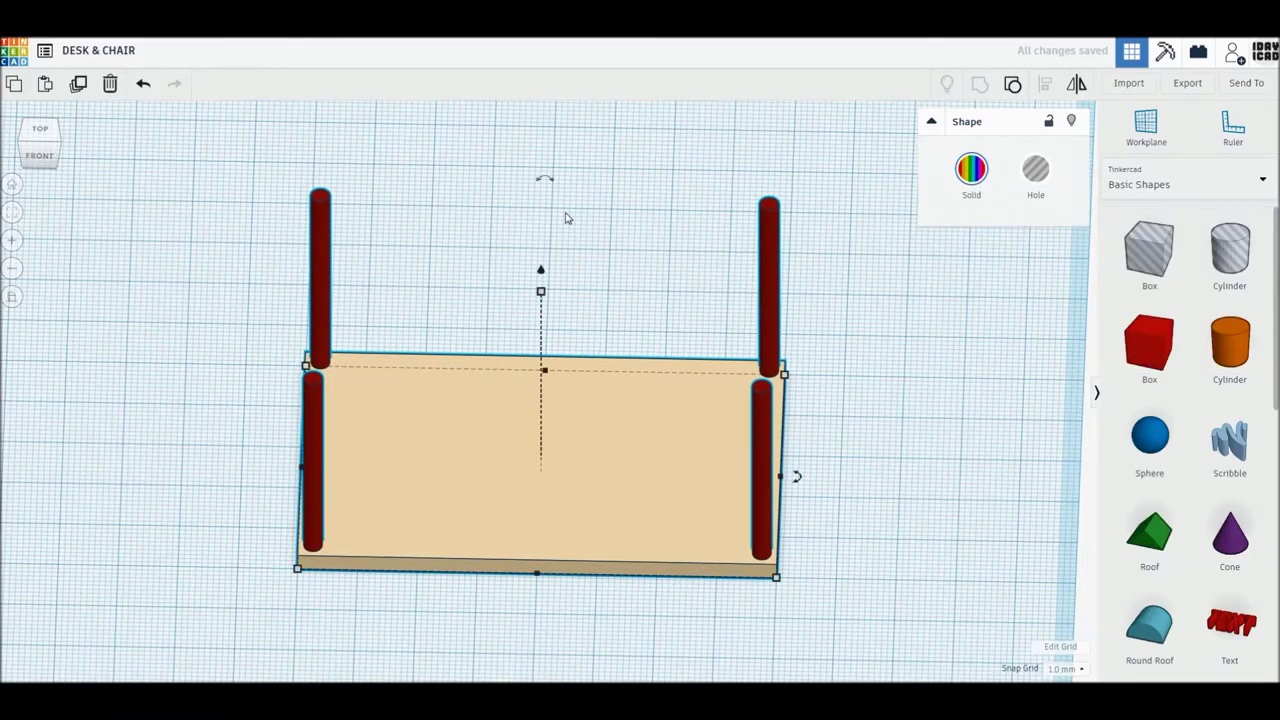
# Rotate the desk 180° and nudge it up and left on the workplane.
pyautogui.moveTo(546, 183)
pyautogui.mouseDown()
pyautogui.moveTo(604, 380)
pyautogui.moveTo(561, 390)
pyautogui.mouseUp()
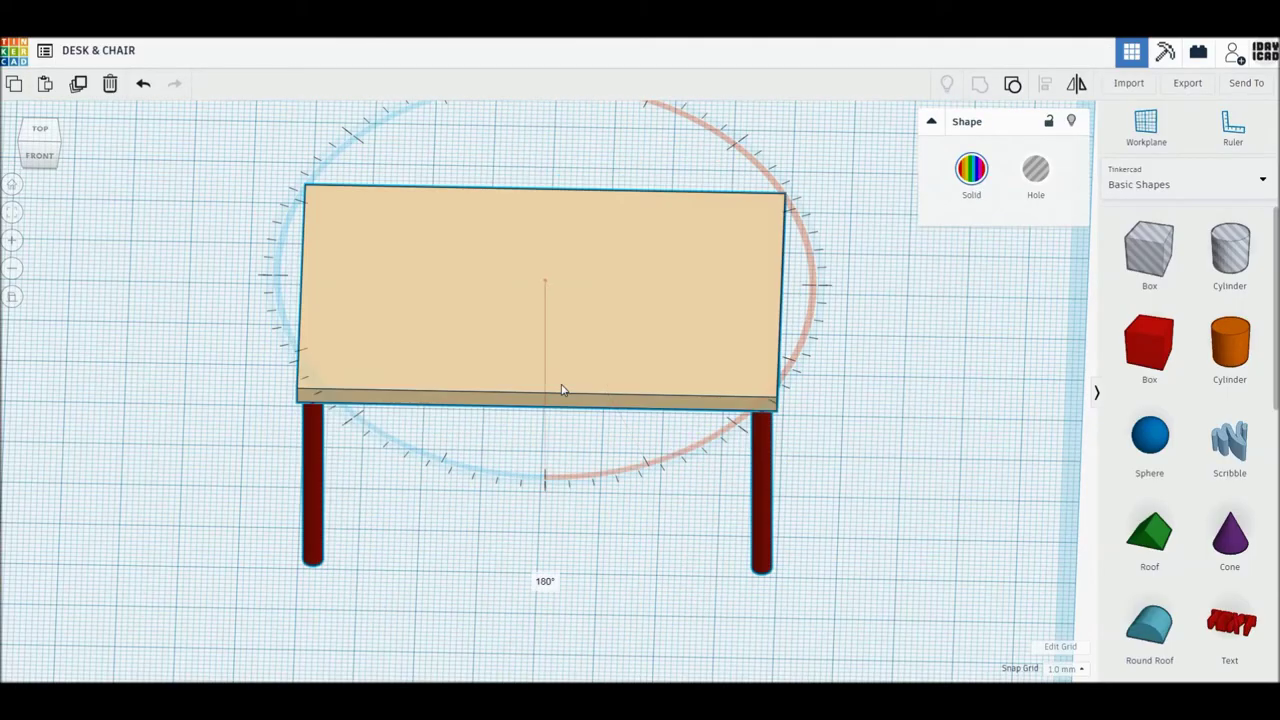
pyautogui.moveTo(549, 390); pyautogui.dragTo(549, 390)
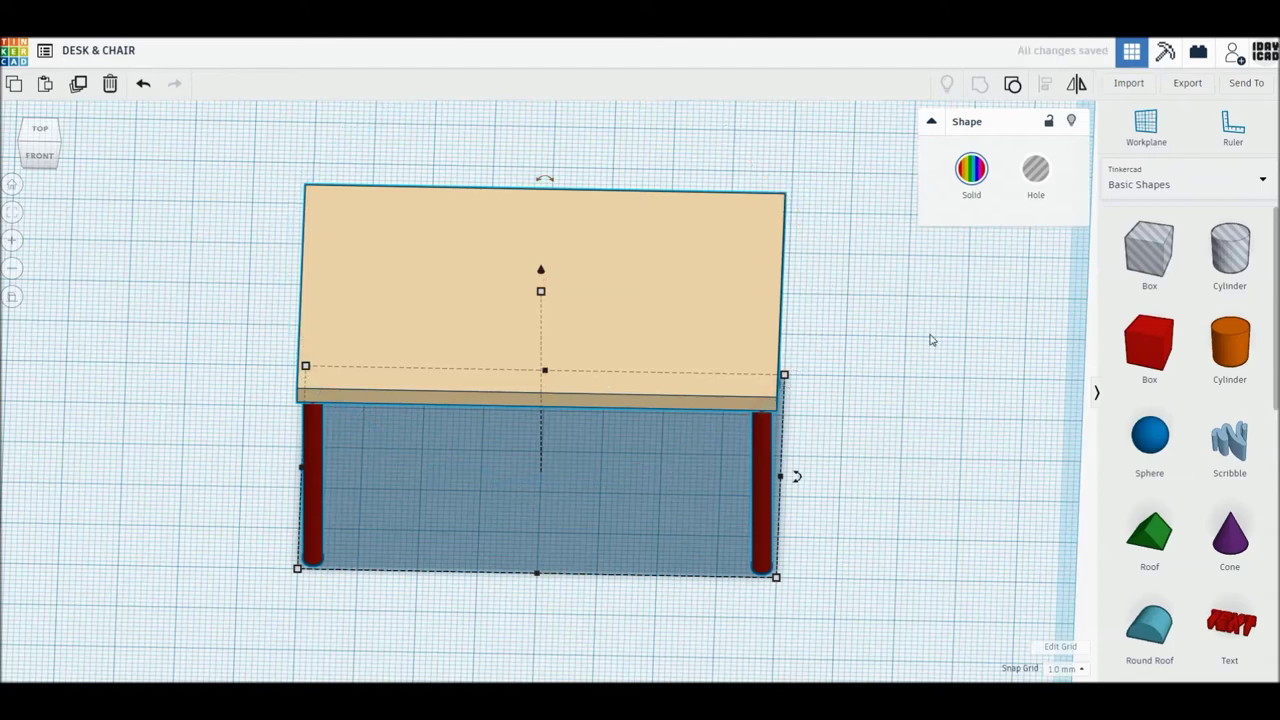
pyautogui.press('Escape')
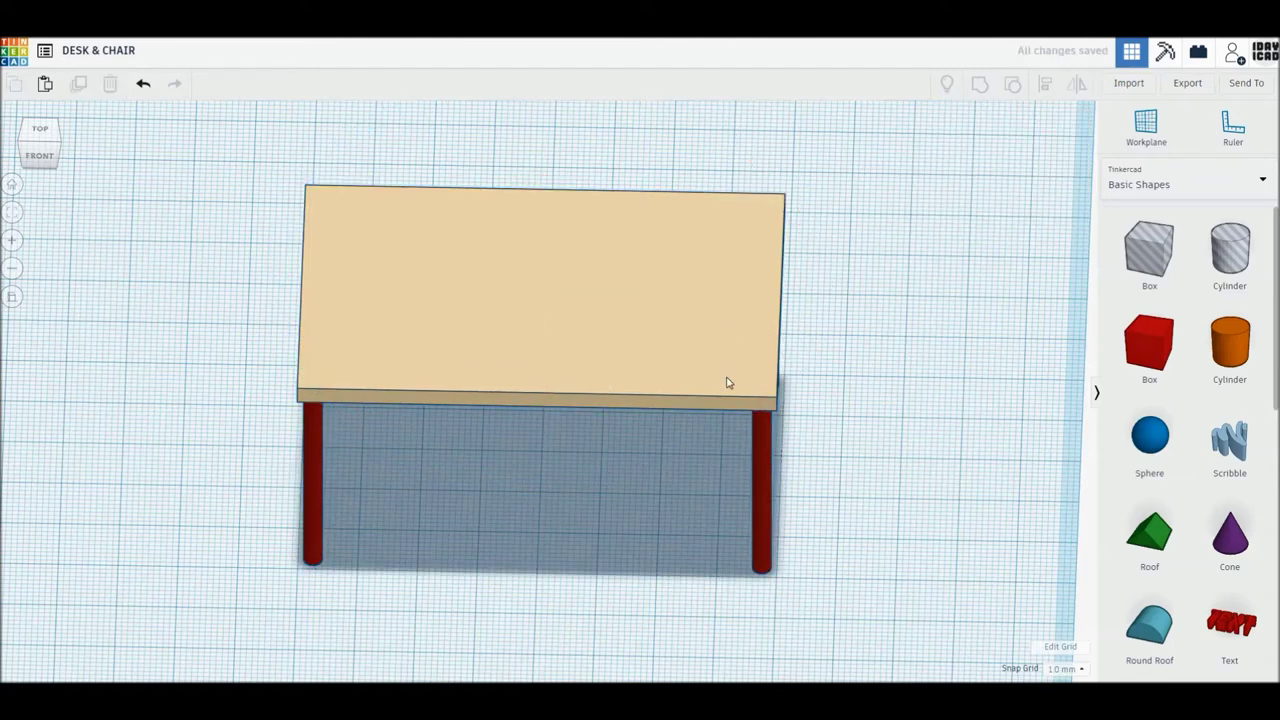
pyautogui.moveTo(710, 364); pyautogui.dragTo(661, 300)
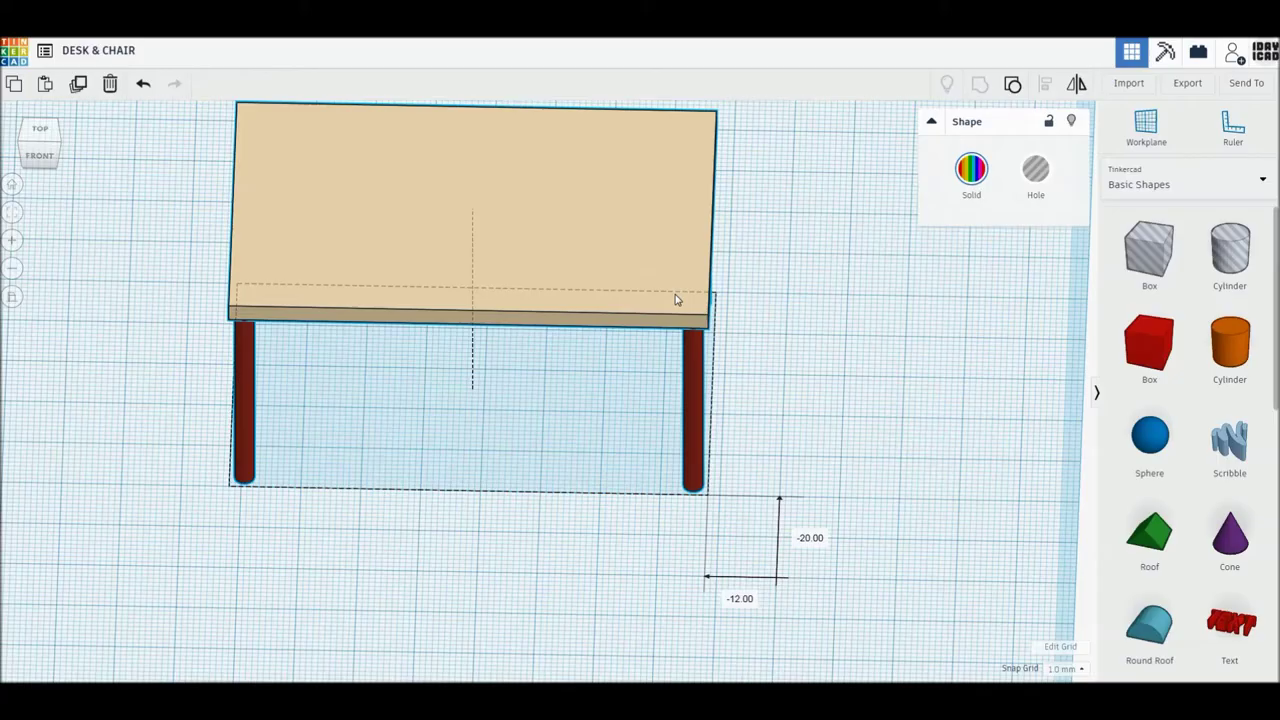
pyautogui.press('Right')
pyautogui.press('Right')
pyautogui.press('Right')
pyautogui.press('Left')
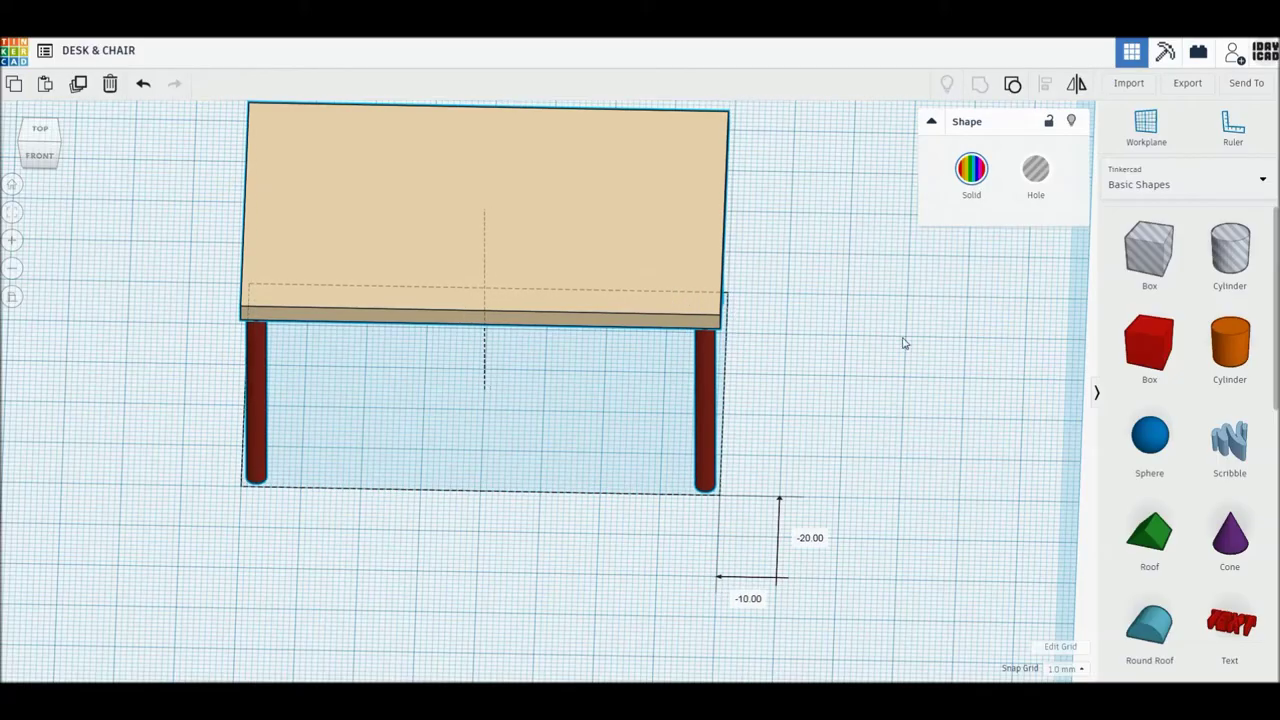
pyautogui.moveTo(1233, 455); pyautogui.dragTo(838, 462)
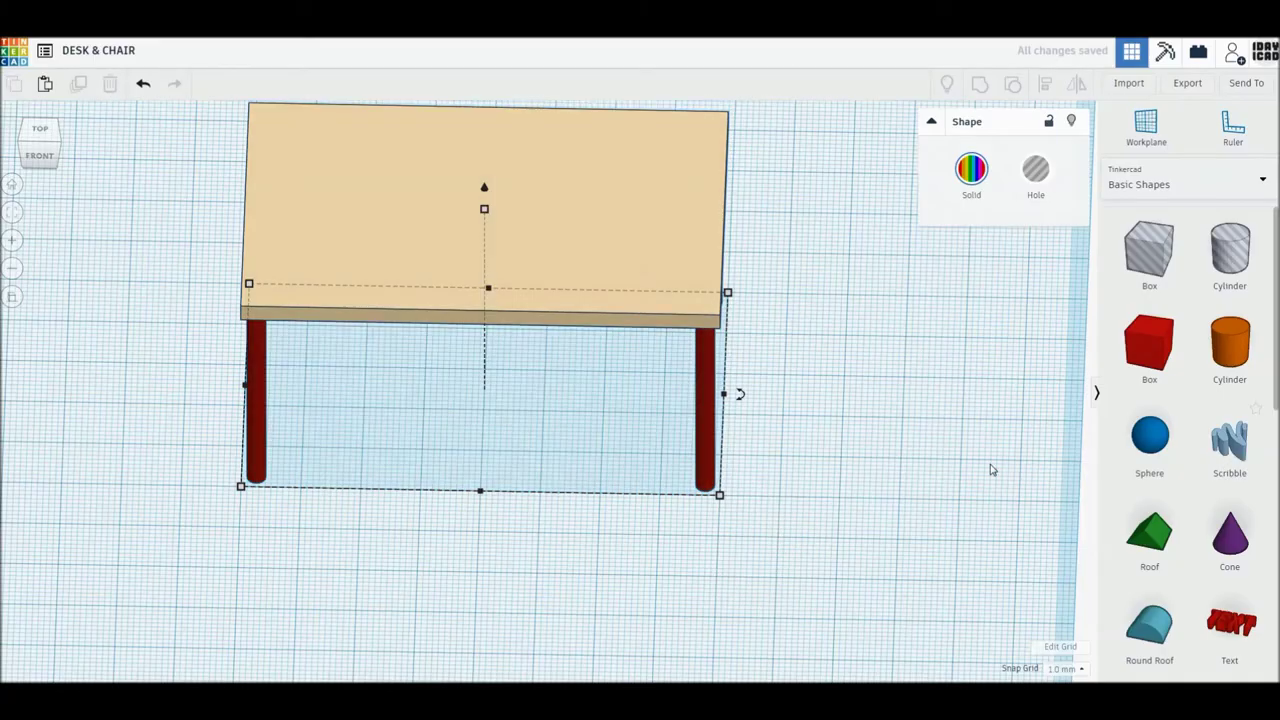
pyautogui.click(838, 462)
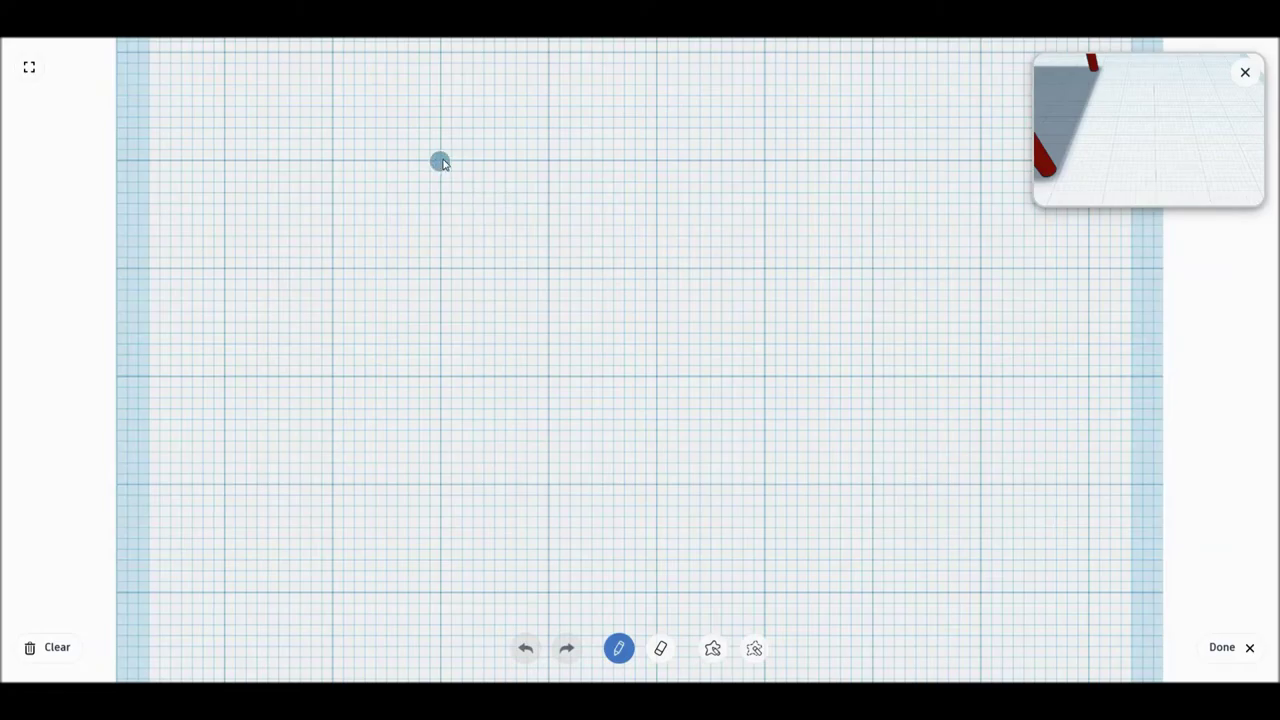
# Draw an L-shaped scribble: a vertical chair back line and a horizontal seat line.
pyautogui.click(441, 161)
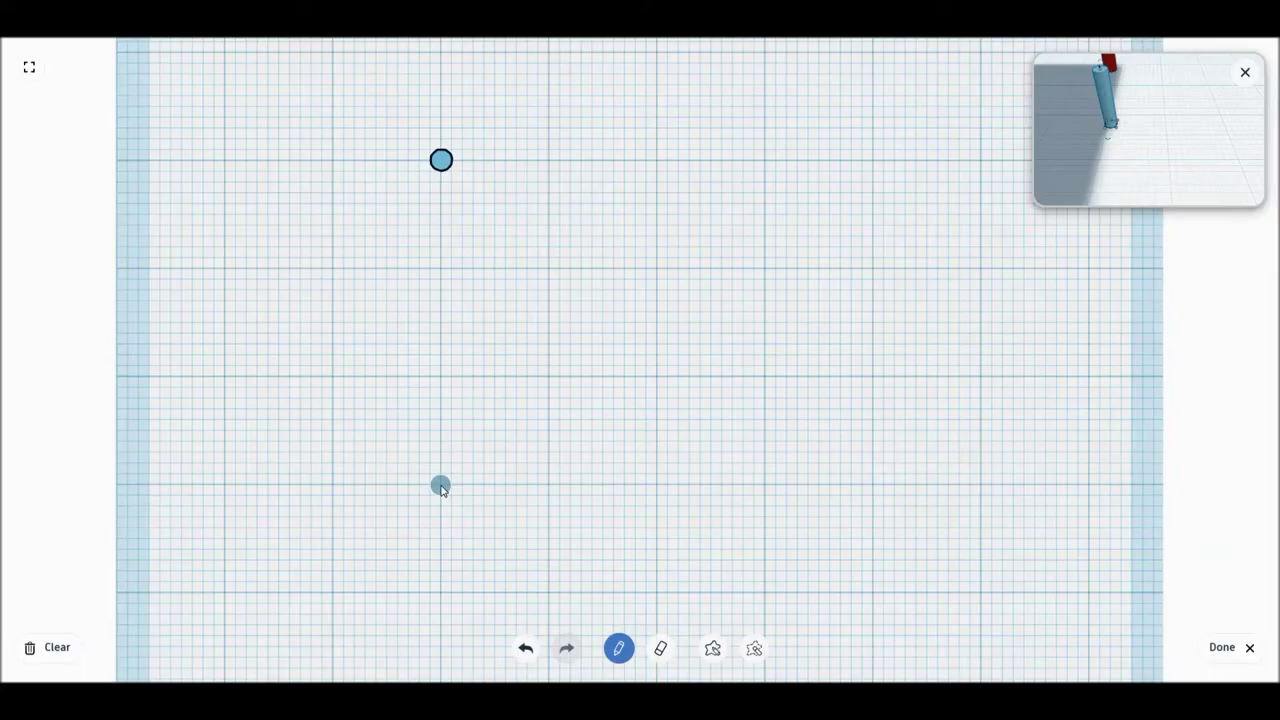
pyautogui.click(441, 486)
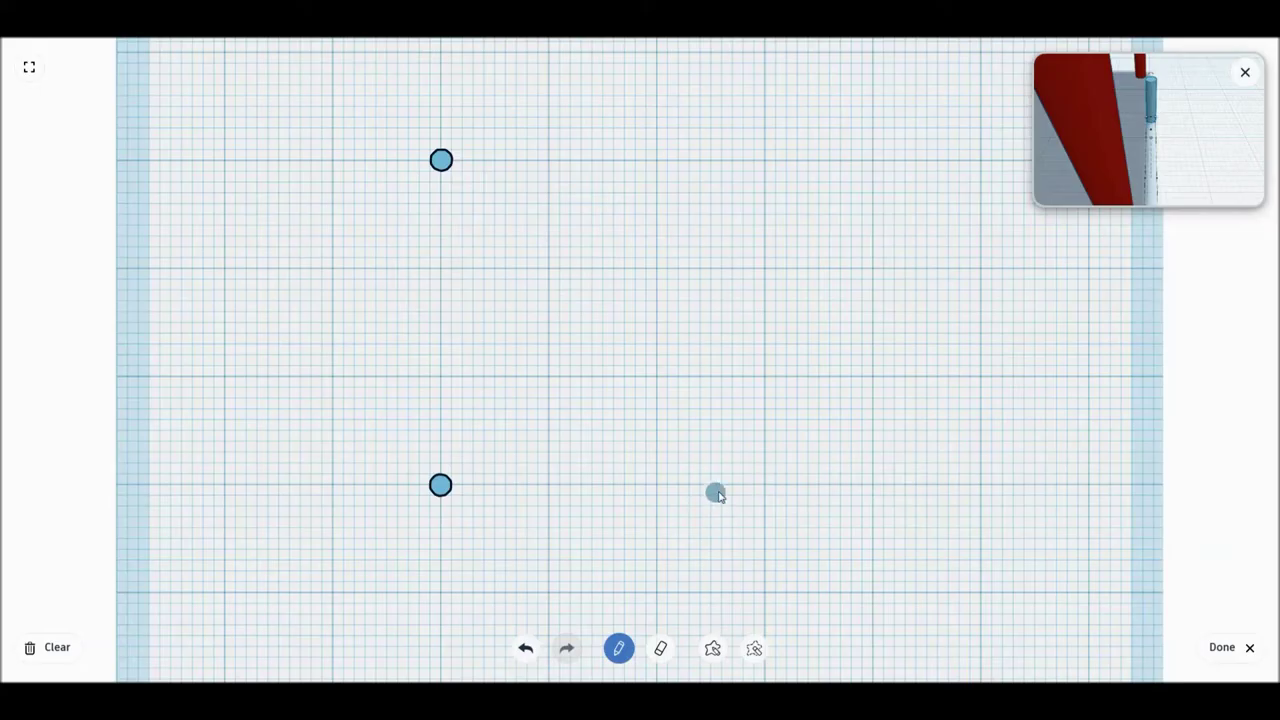
pyautogui.click(525, 648)
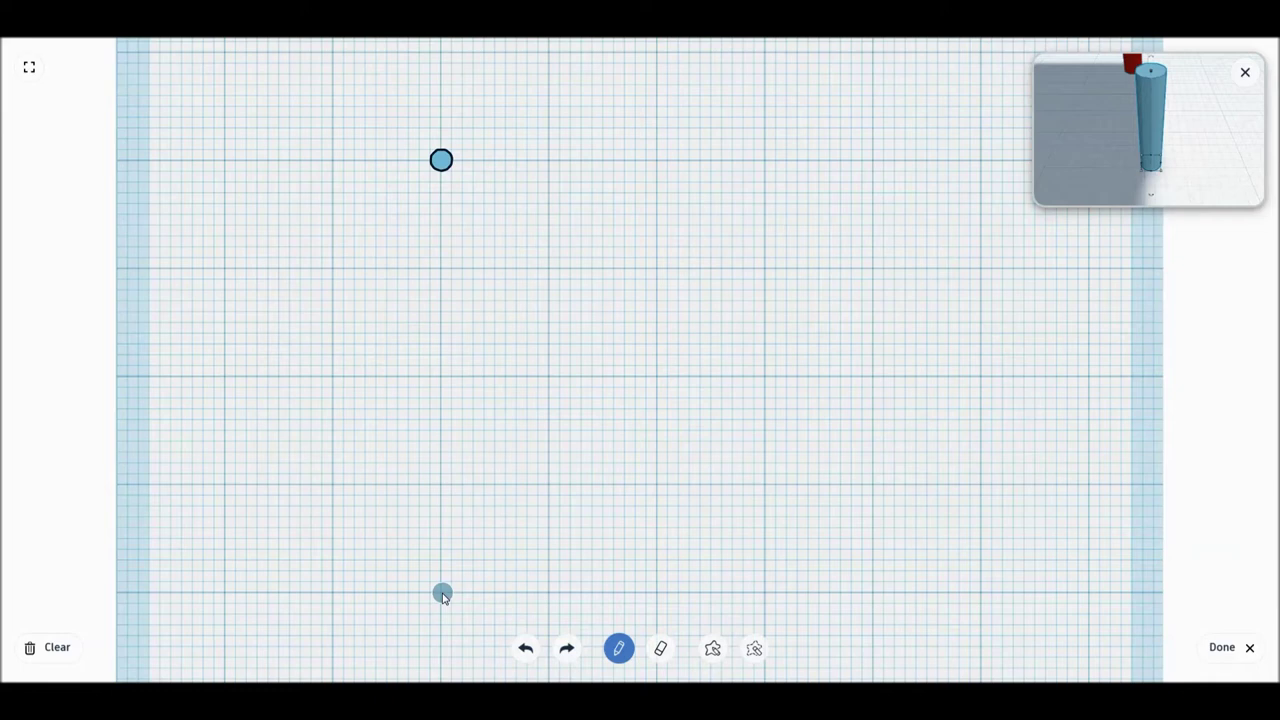
pyautogui.click(441, 593)
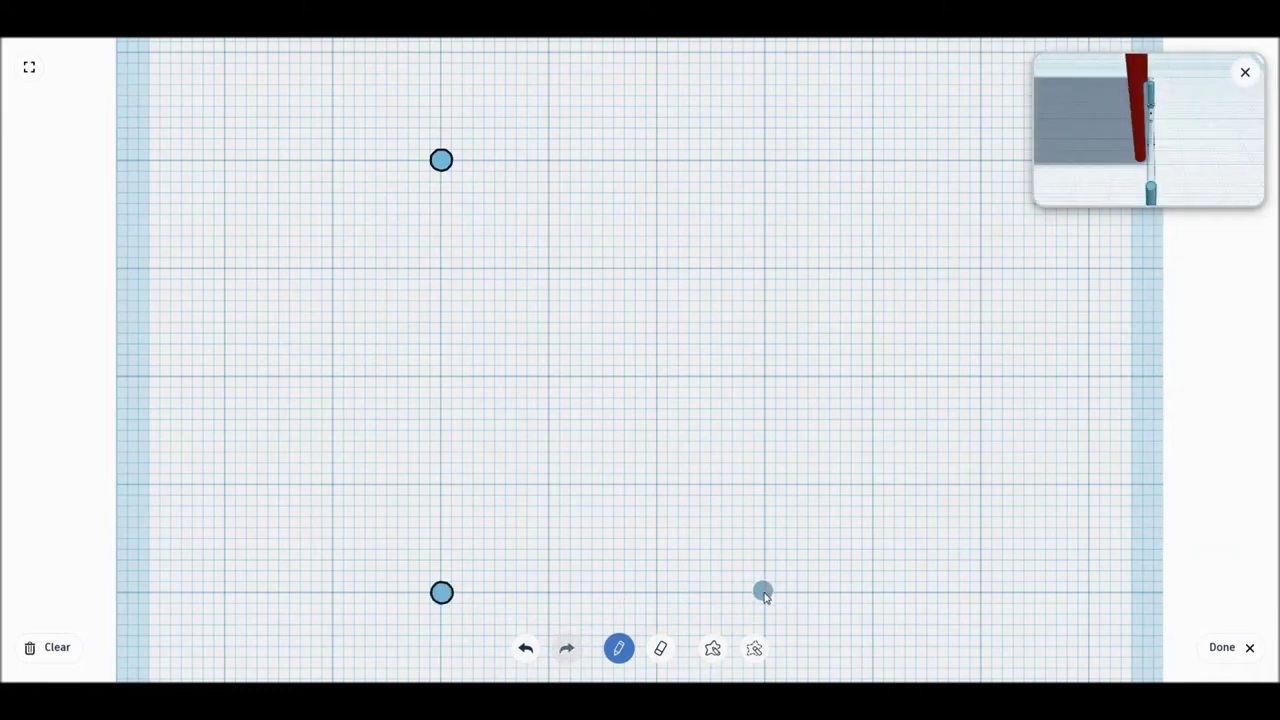
pyautogui.click(763, 593)
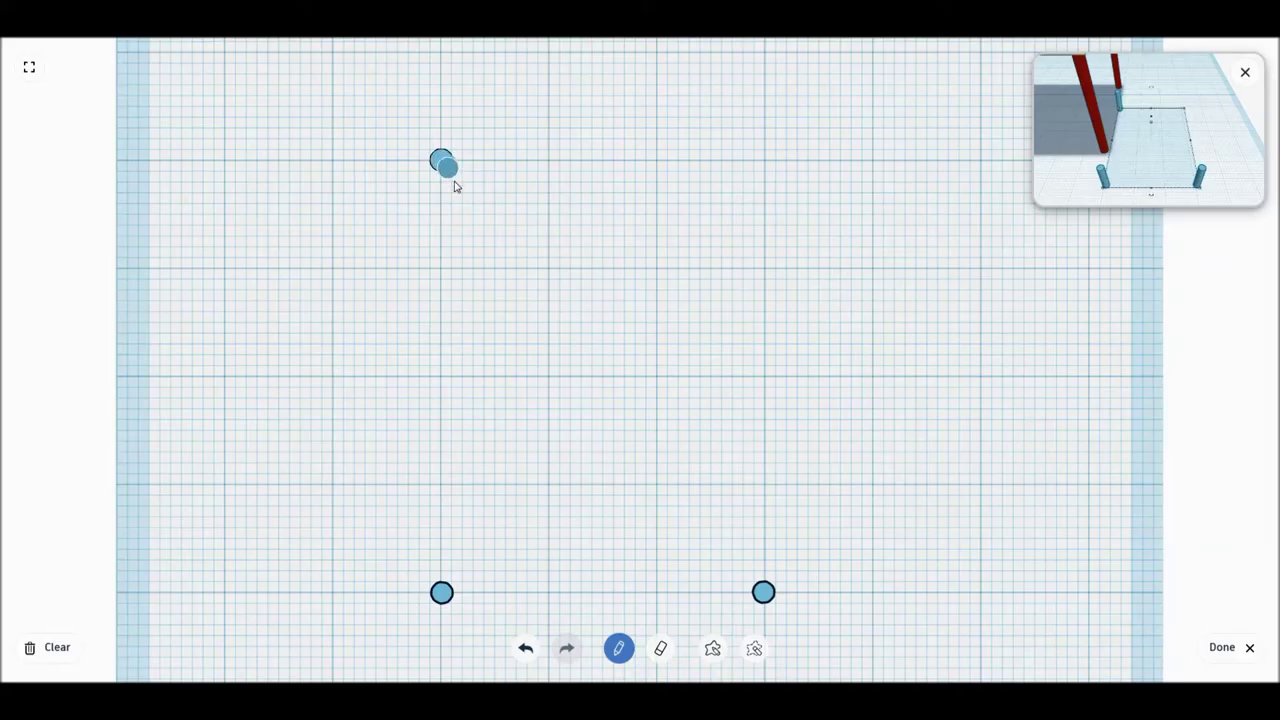
pyautogui.moveTo(461, 205)
pyautogui.mouseDown()
pyautogui.moveTo(480, 383)
pyautogui.moveTo(442, 597)
pyautogui.mouseUp()
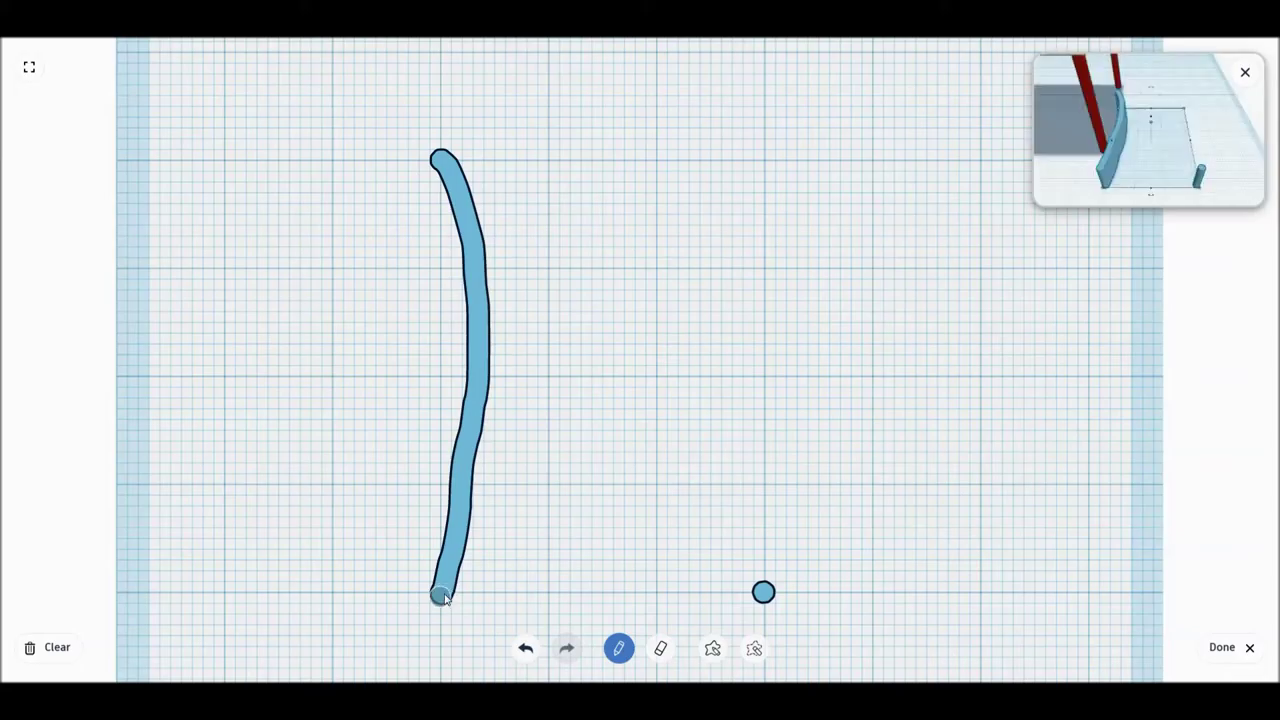
pyautogui.moveTo(443, 596); pyautogui.dragTo(763, 593)
pyautogui.click(1222, 650)
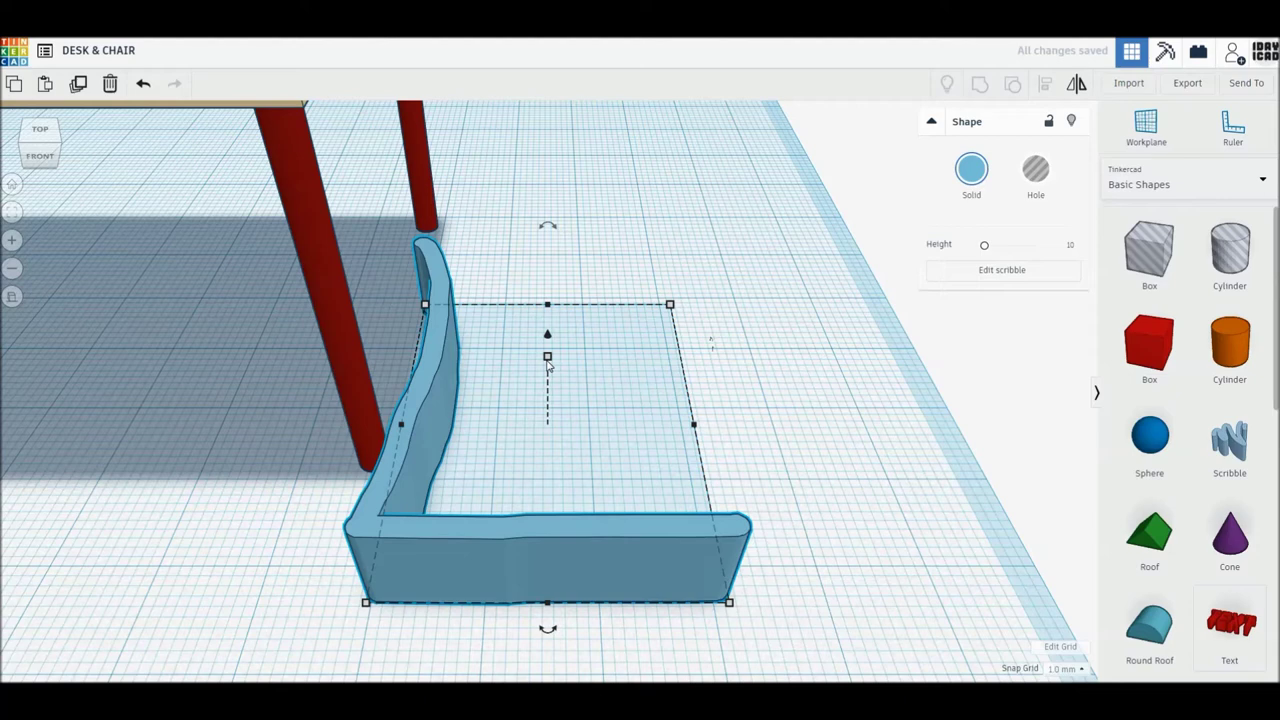
# Set the scribble's height to 30 mm and rotate it upright so the seat lies flat.
pyautogui.click(615, 391)
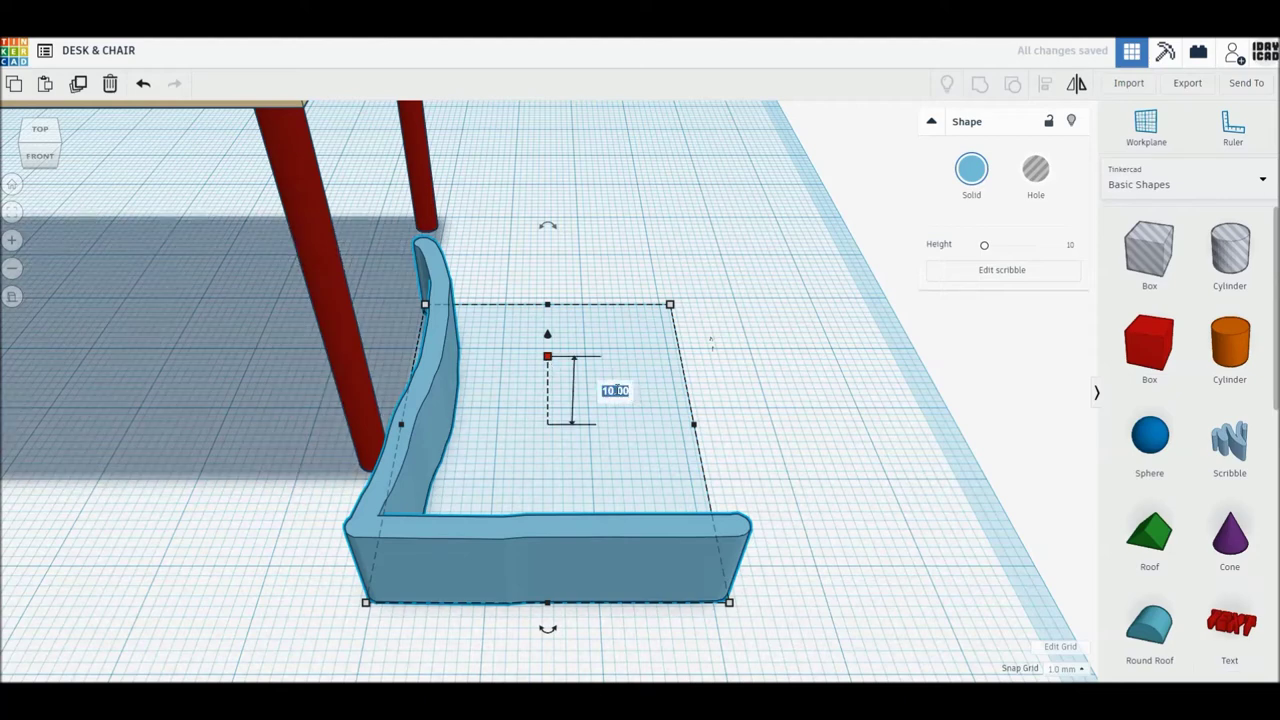
pyautogui.write('30')
pyautogui.press('Return')
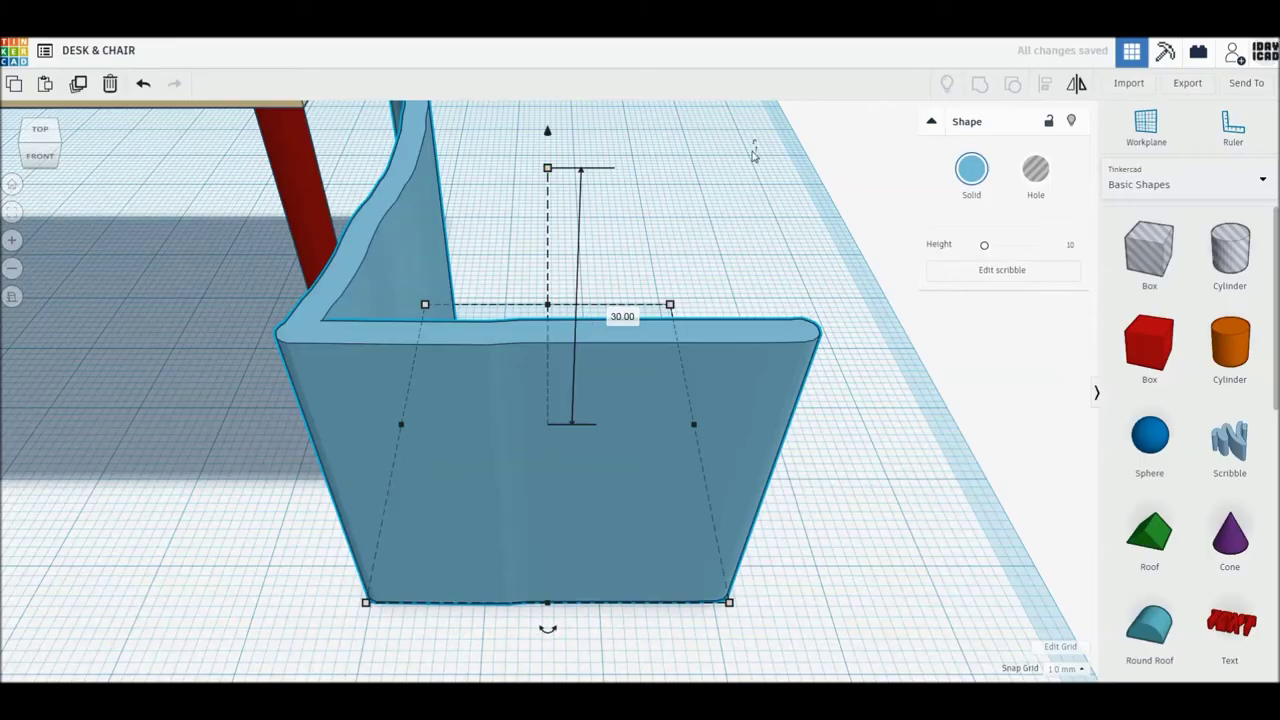
pyautogui.moveTo(755, 147); pyautogui.dragTo(760, 410)
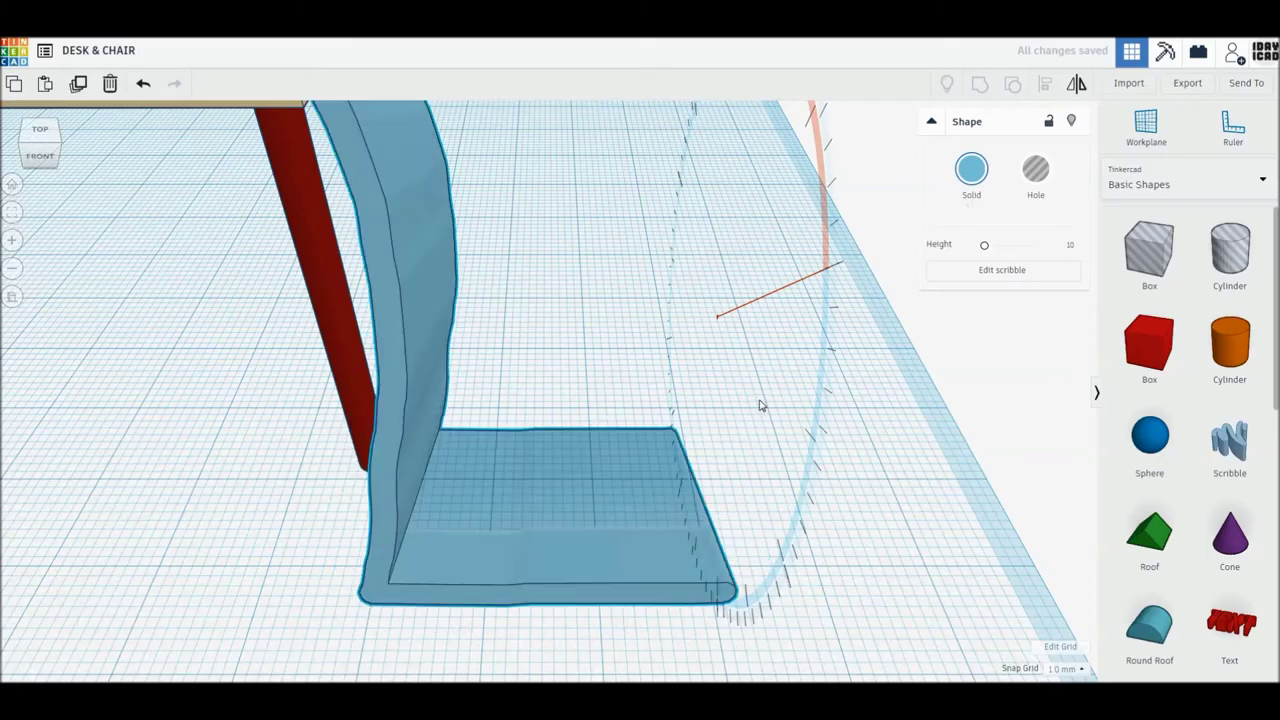
pyautogui.moveTo(752, 437); pyautogui.dragTo(711, 460)
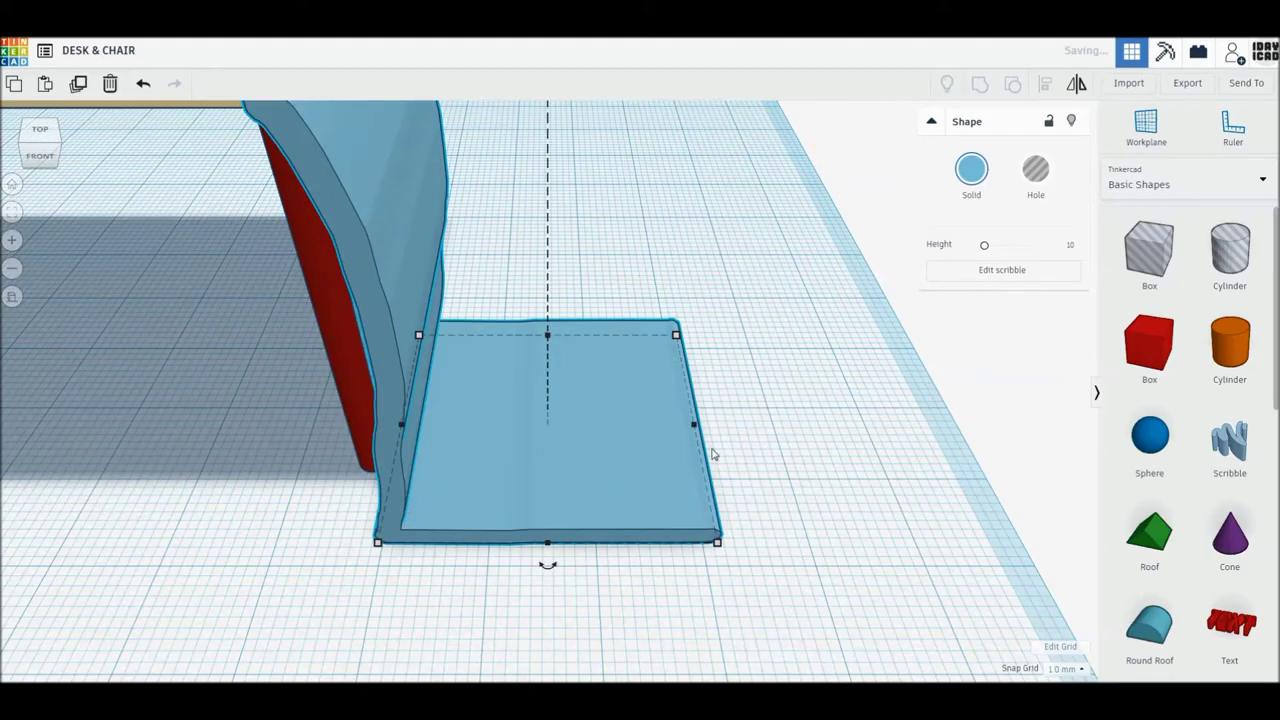
pyautogui.scroll(-5, 711, 460)
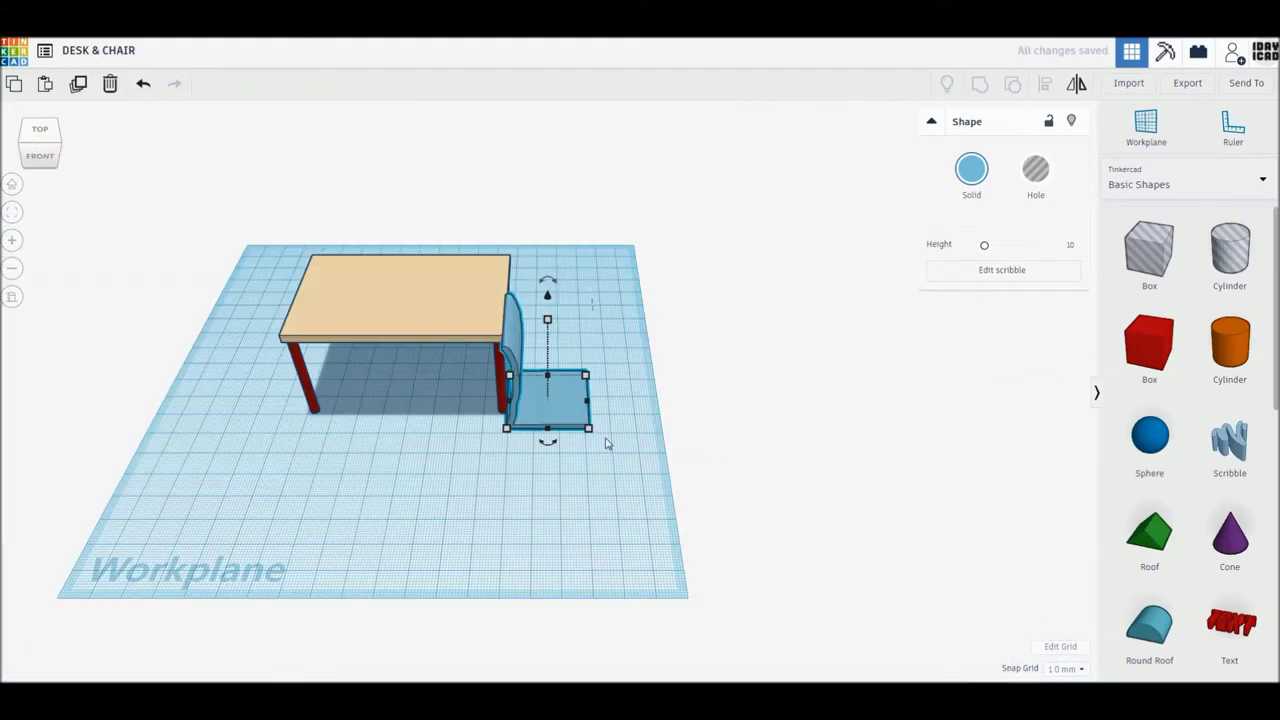
# Move the chair out from under the desk and shrink it proportionally.
pyautogui.scroll(1, 552, 438)
pyautogui.scroll(2, 565, 418)
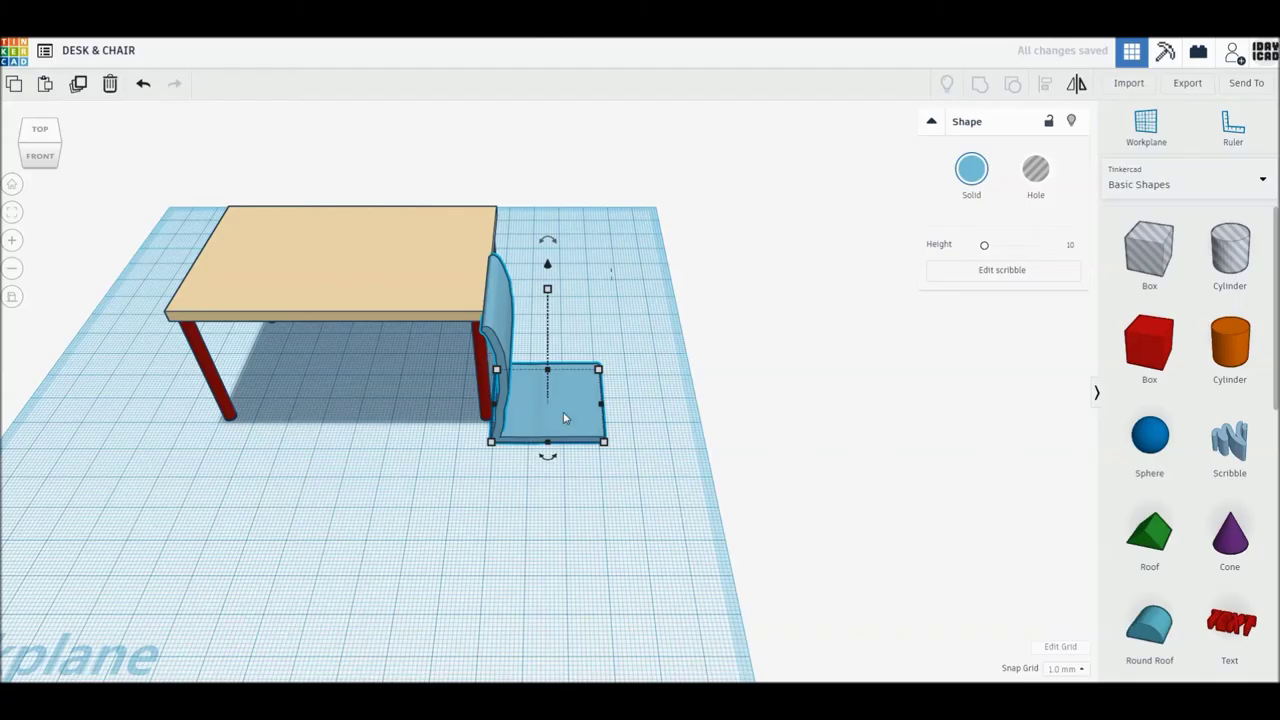
pyautogui.moveTo(565, 421); pyautogui.dragTo(584, 507)
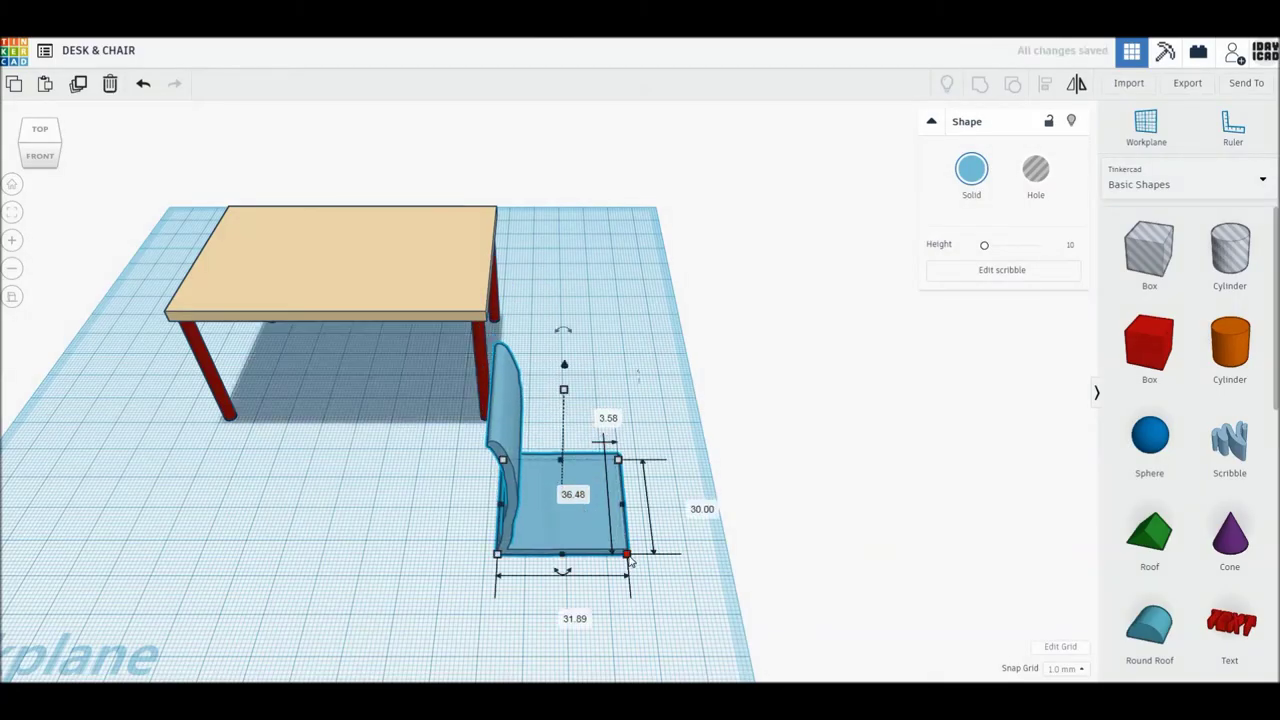
pyautogui.keyDown('shift'); pyautogui.moveTo(624, 552); pyautogui.dragTo(618, 547); pyautogui.keyUp('shift')
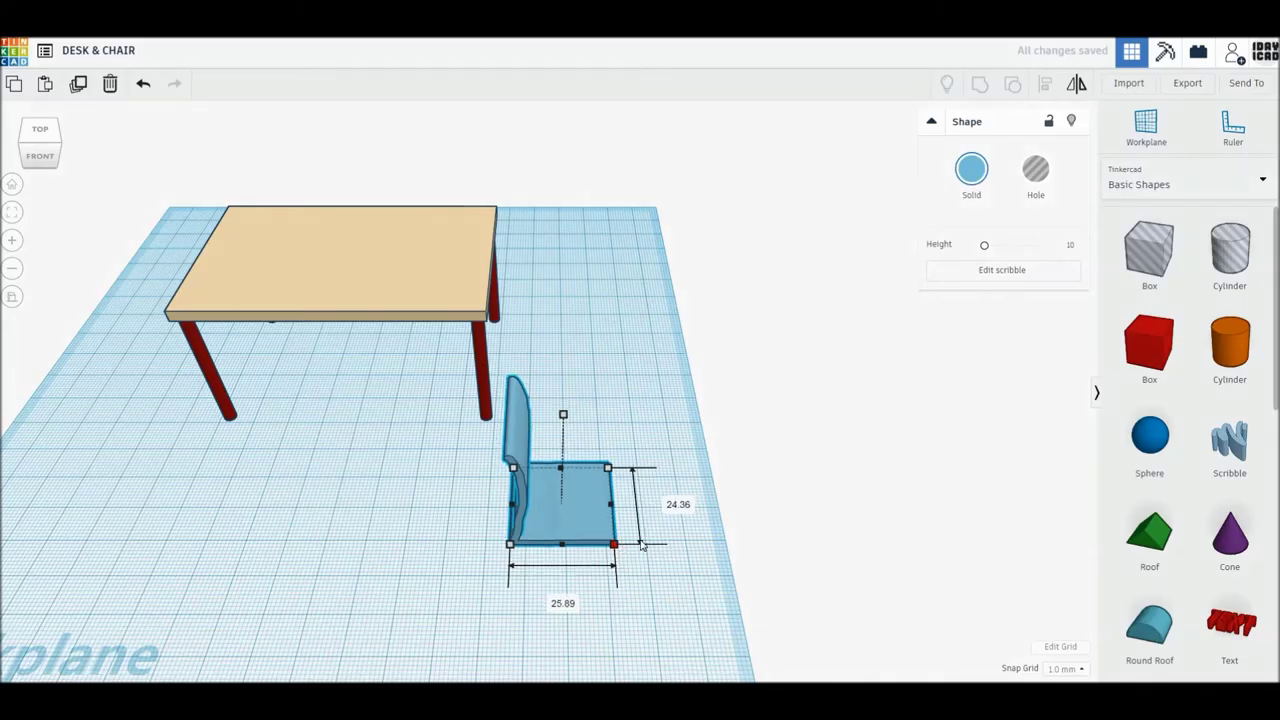
# Set the chair's depth and width to 20 mm each.
pyautogui.press('Tab')
pyautogui.write('2')
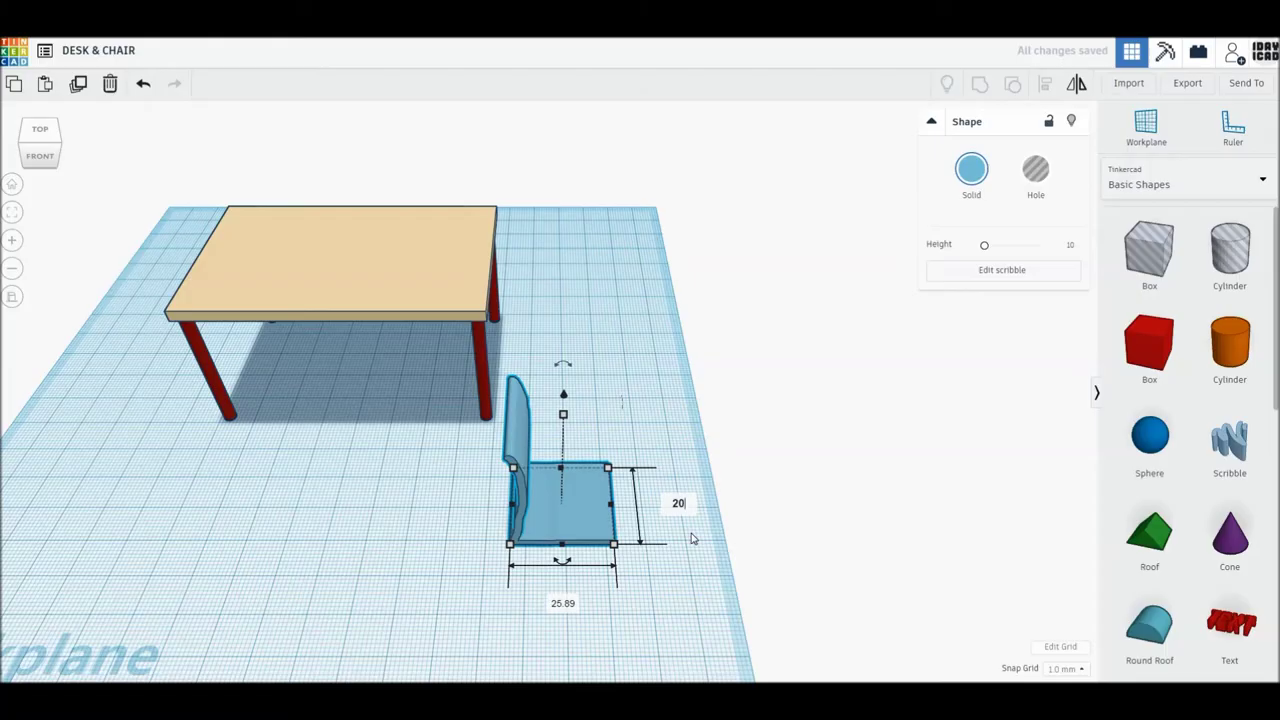
pyautogui.press('Return')
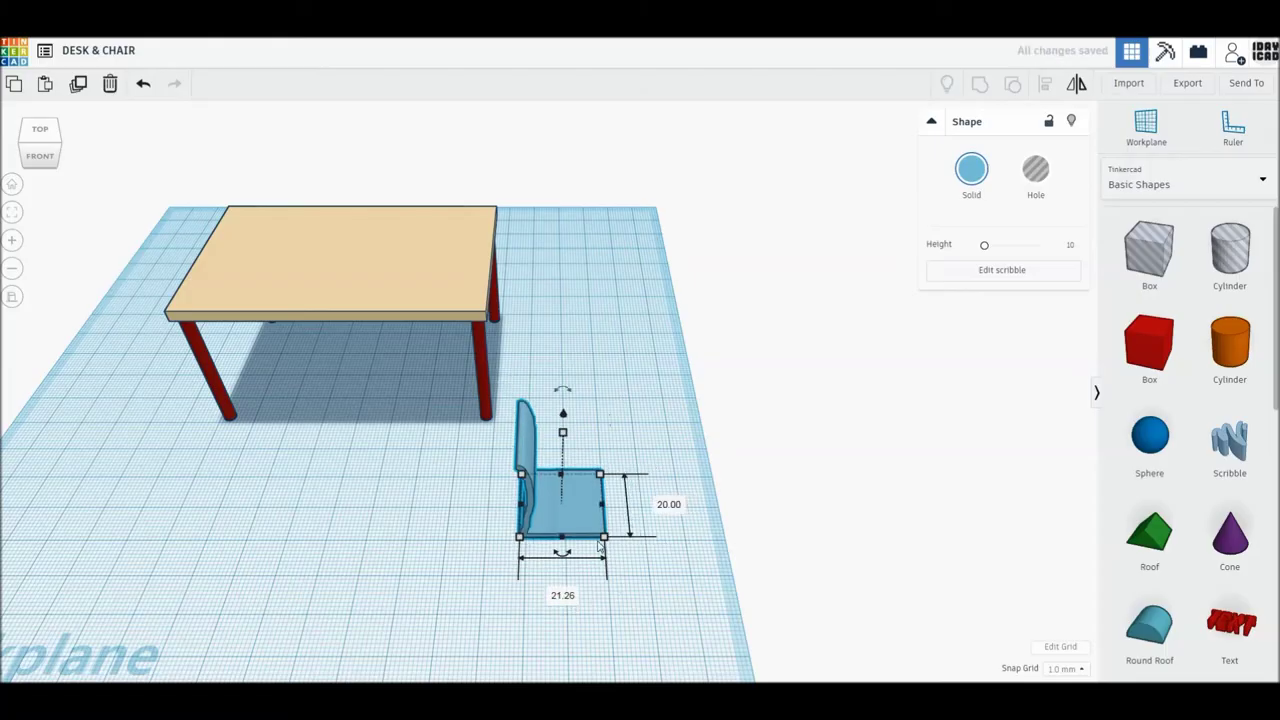
pyautogui.click(587, 531)
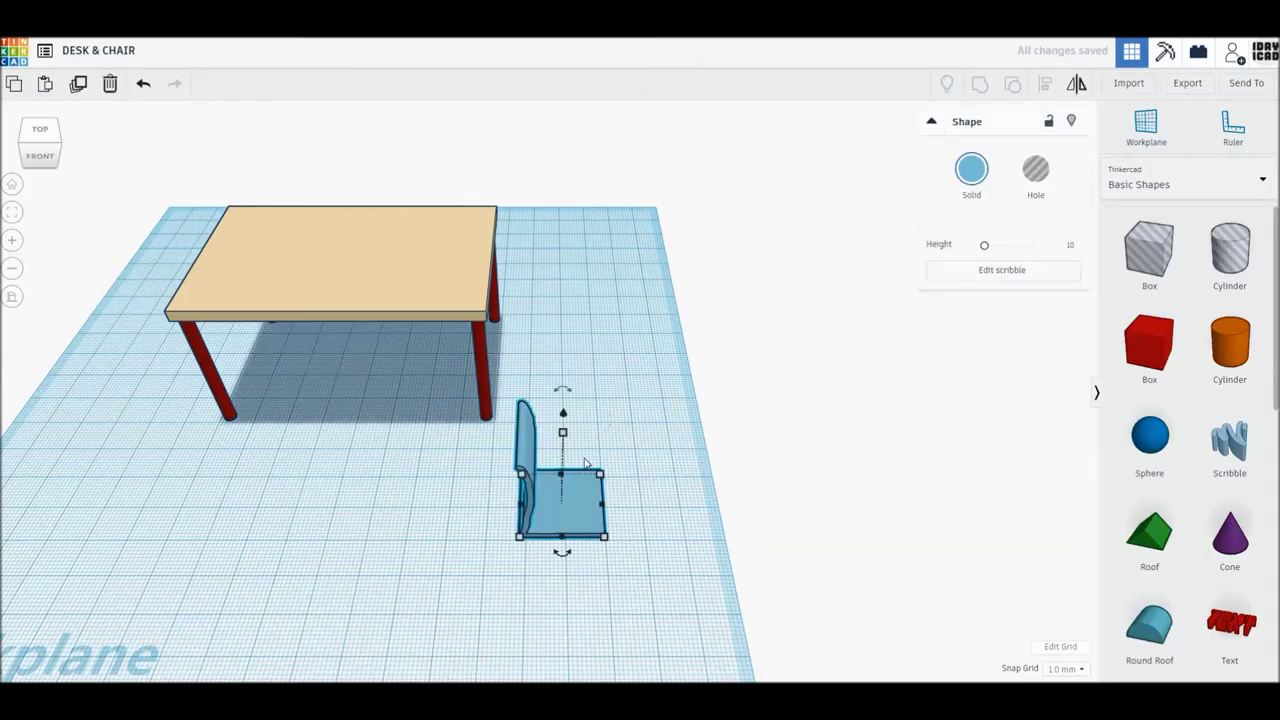
pyautogui.press('f')
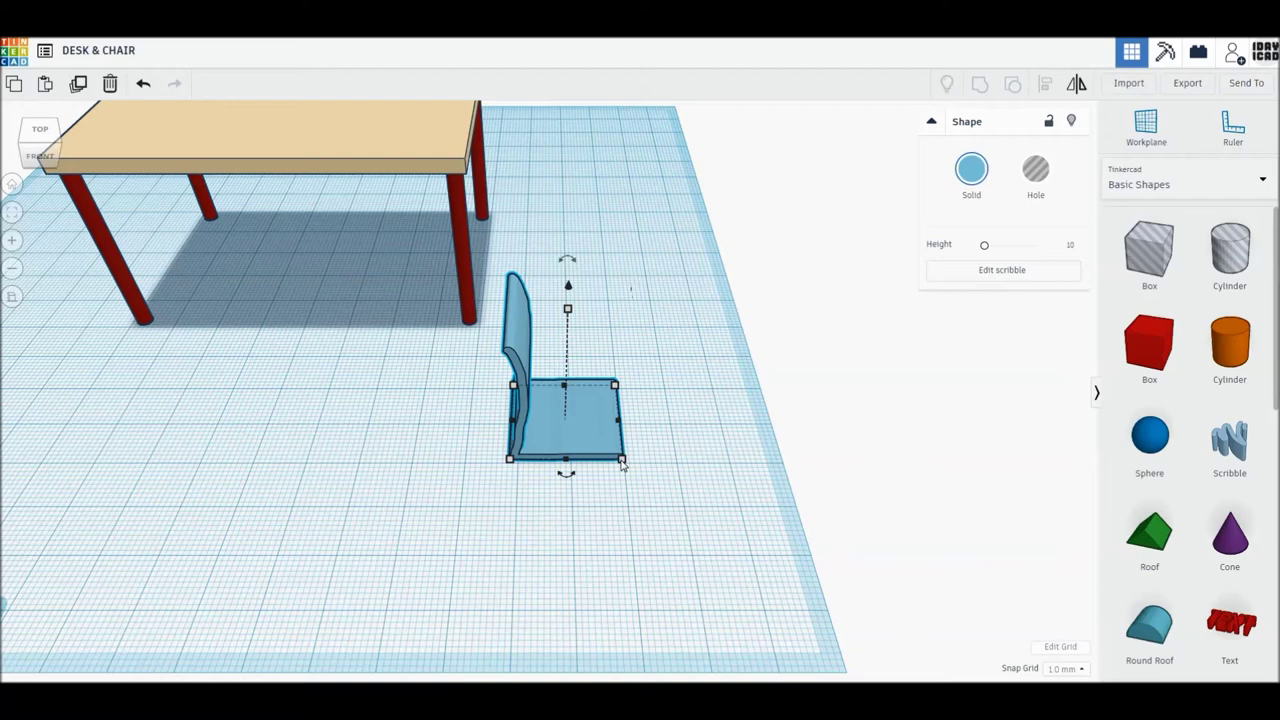
pyautogui.moveTo(621, 459)
pyautogui.click(567, 512)
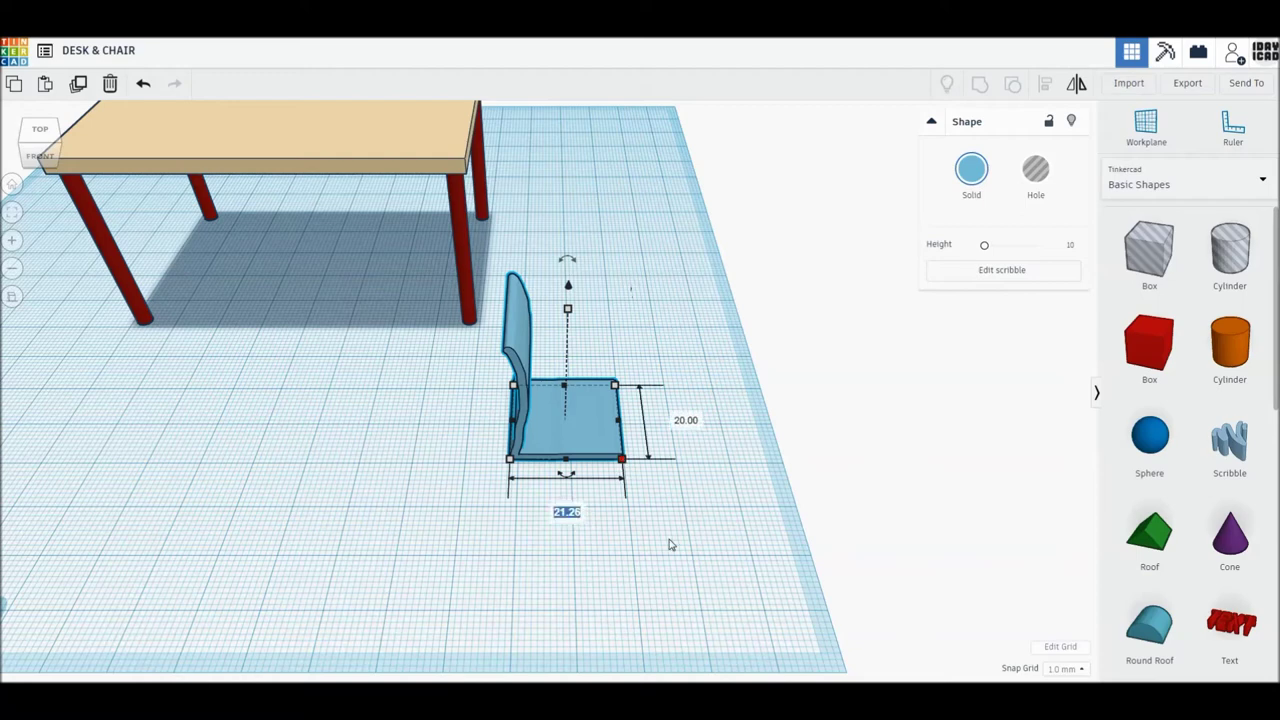
pyautogui.write('20')
pyautogui.press('Return')
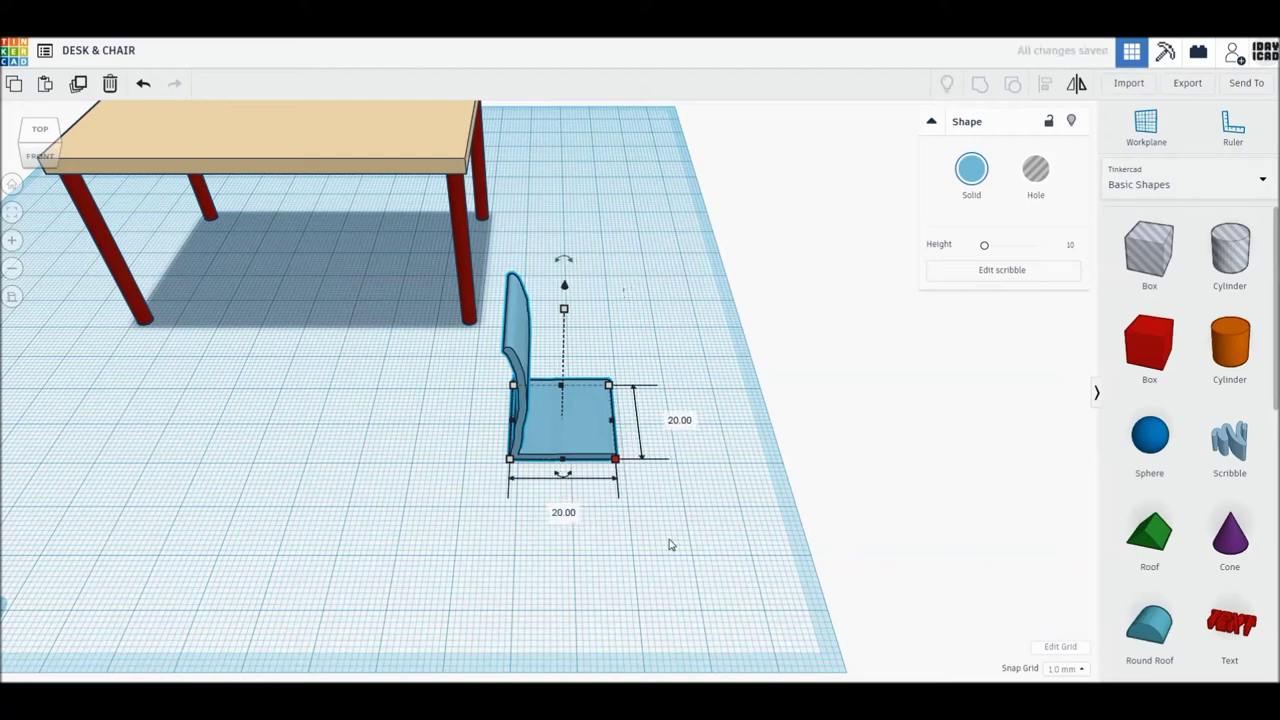
pyautogui.click(634, 497)
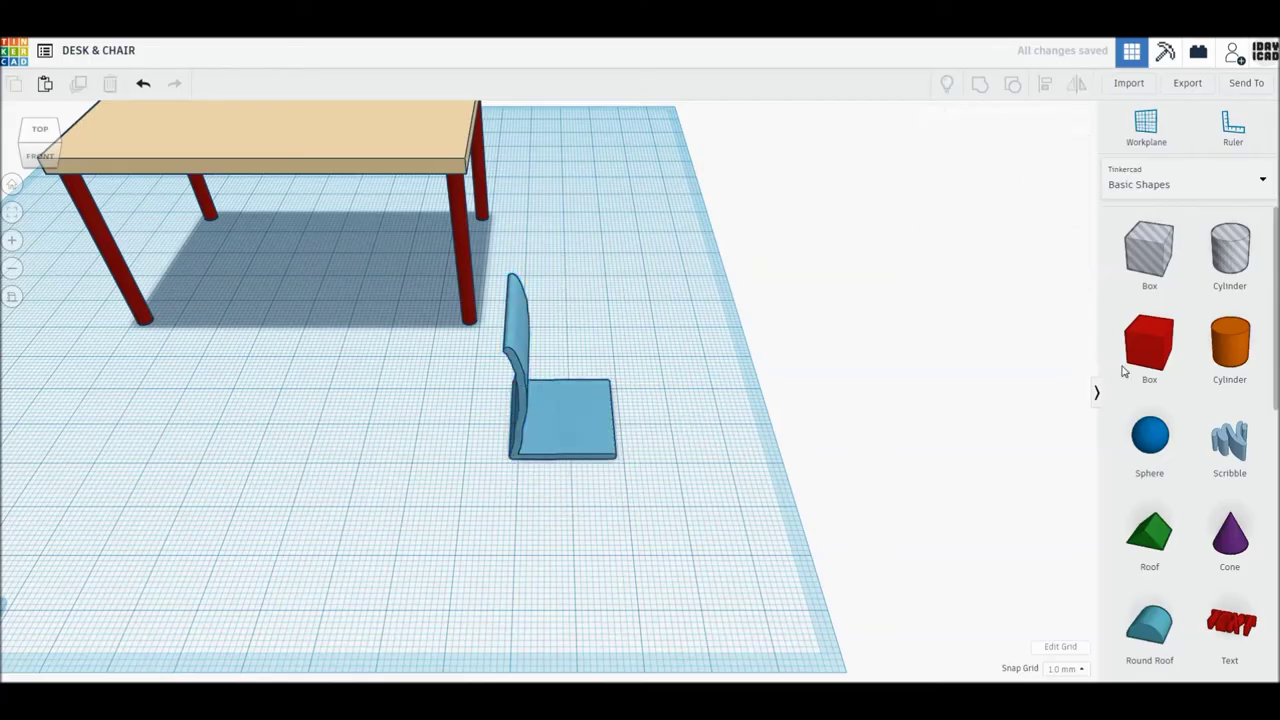
# Place a 64-sided cylinder beside the chair and size it to 2 mm by 2 mm.
pyautogui.moveTo(1230, 345); pyautogui.dragTo(656, 510)
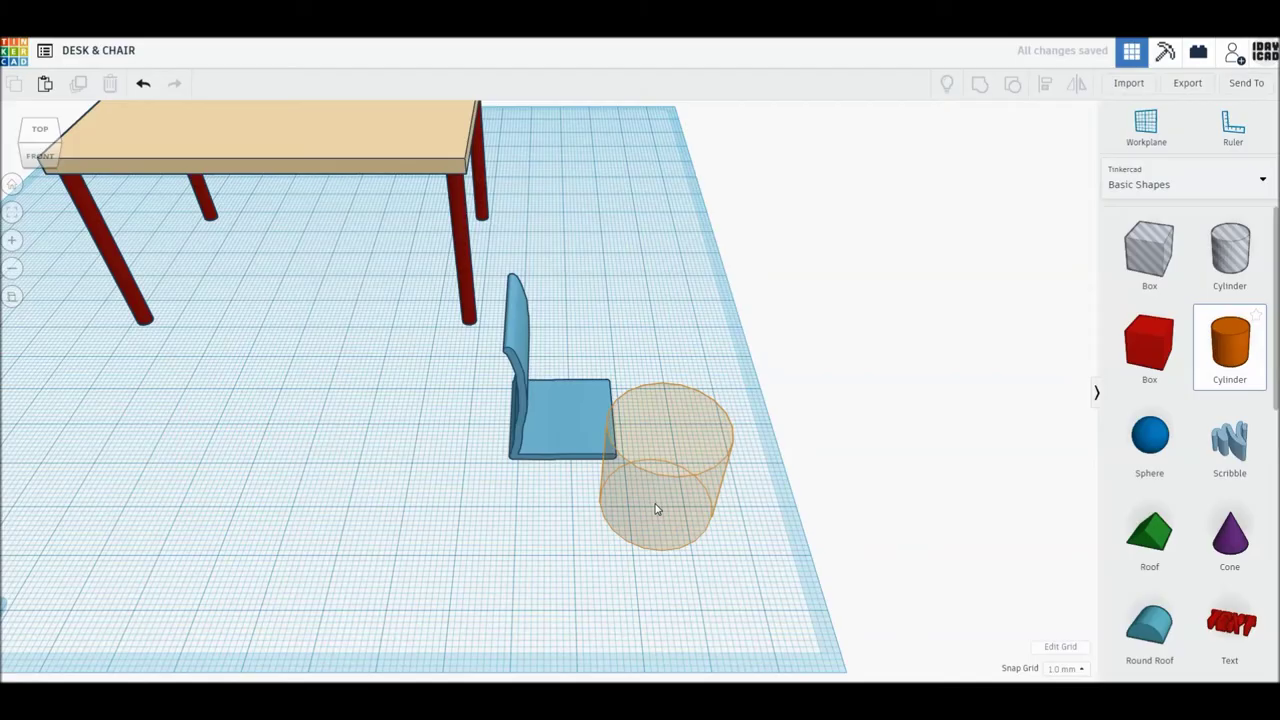
pyautogui.click(656, 509)
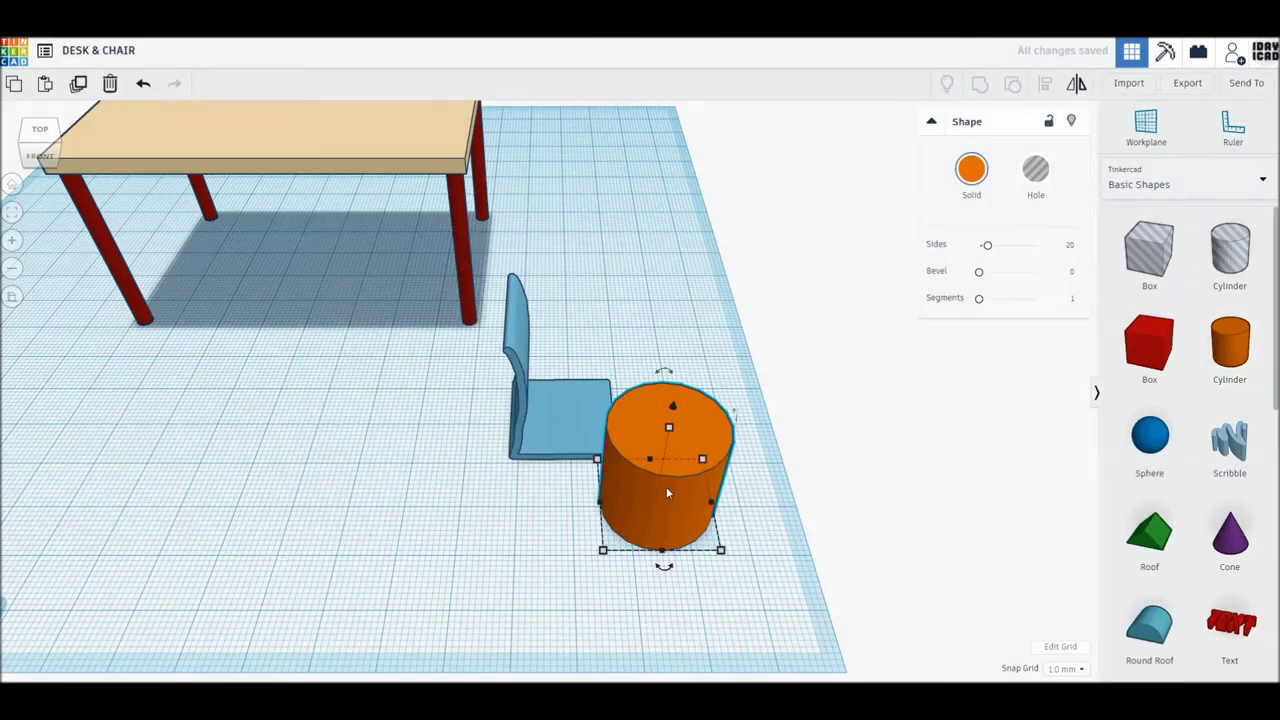
pyautogui.moveTo(988, 250); pyautogui.dragTo(1071, 252)
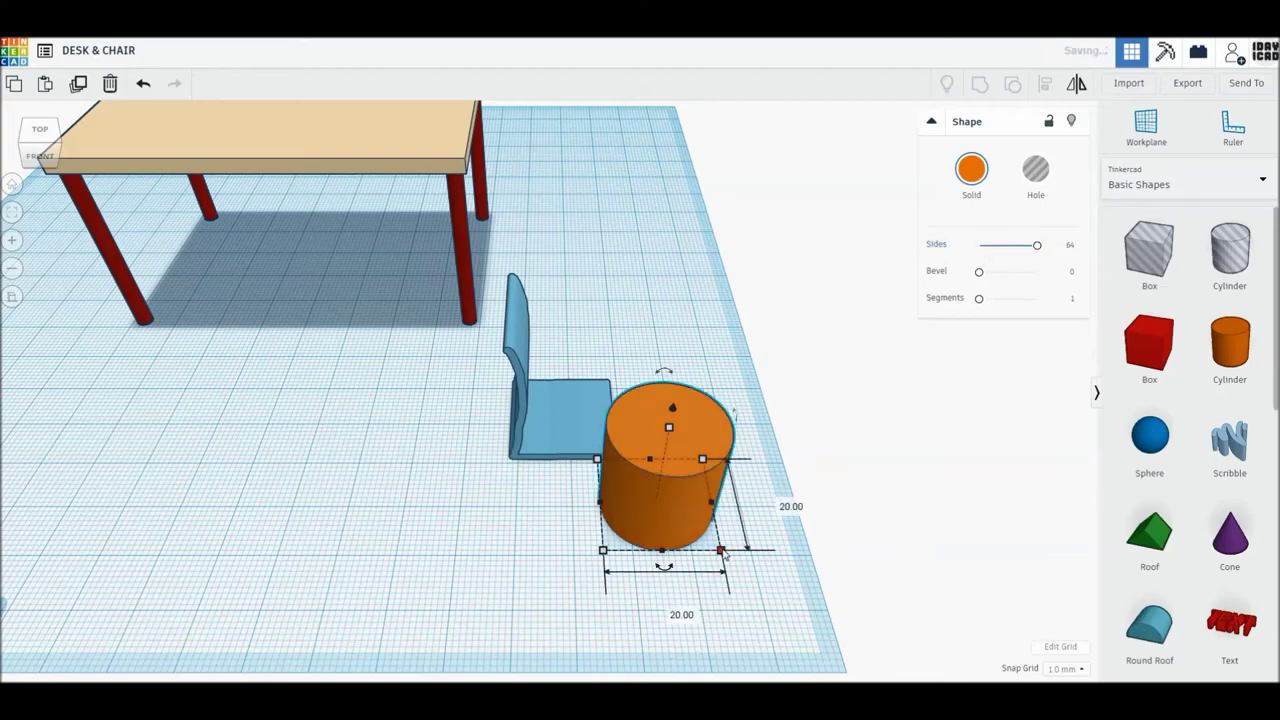
pyautogui.click(670, 612)
pyautogui.write('21')
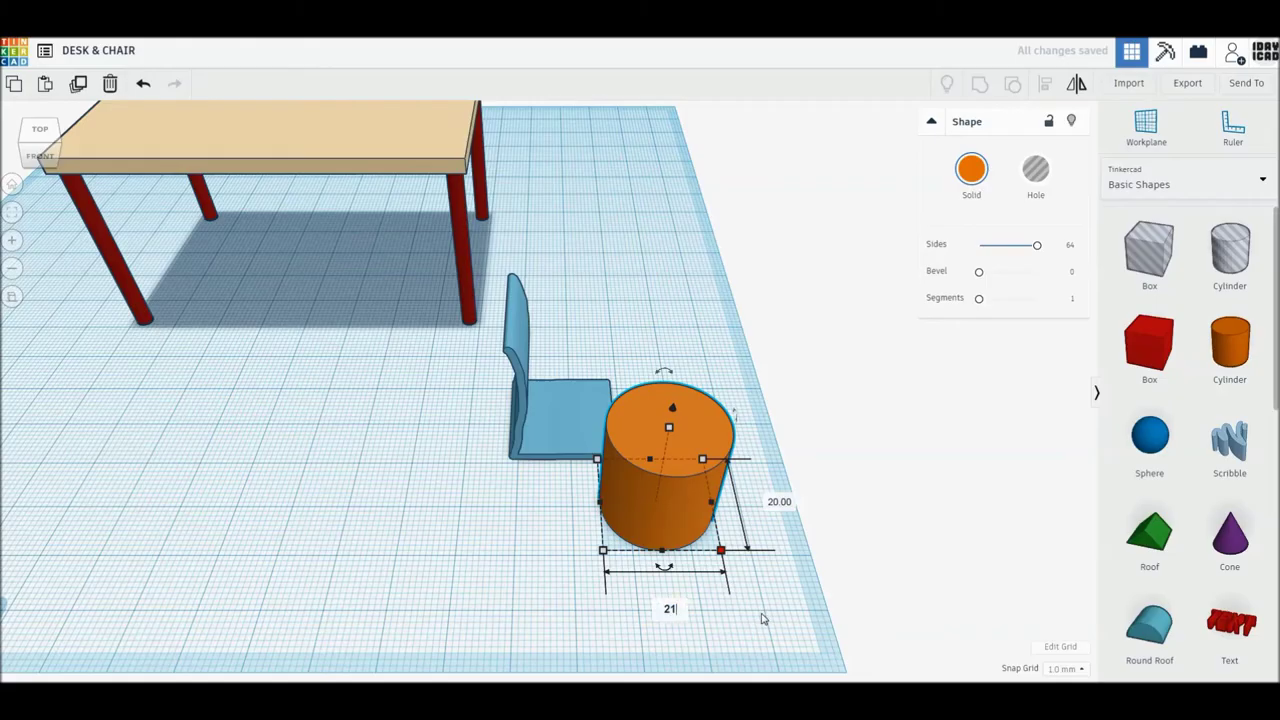
pyautogui.press('Return')
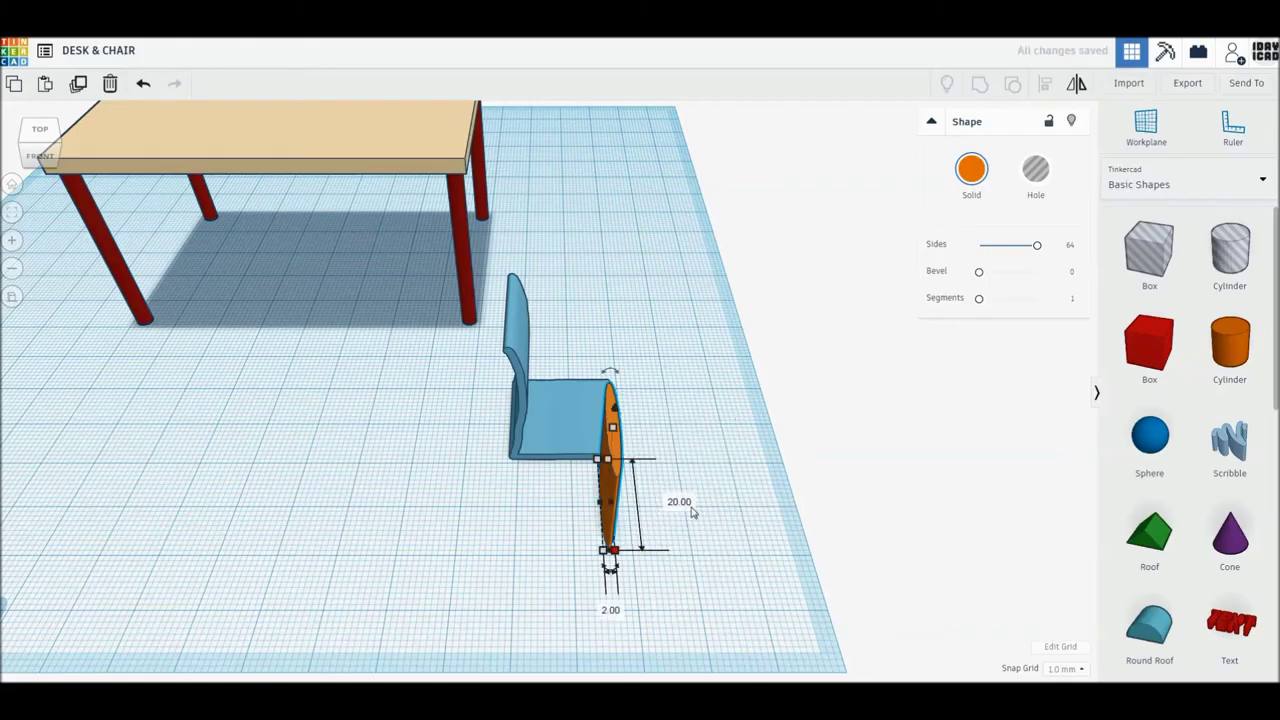
pyautogui.click(686, 501)
pyautogui.write('2')
pyautogui.press('Return')
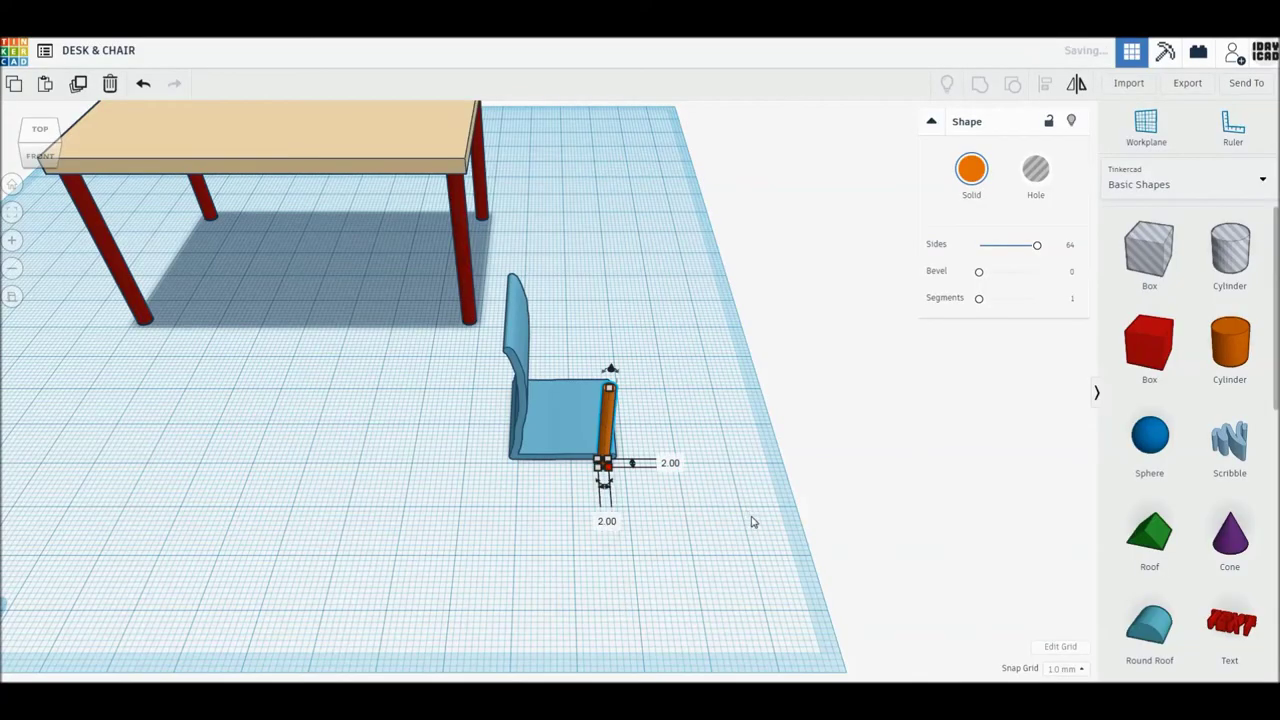
# In Top orthographic view, position the post just outside the seat's top-right corner.
pyautogui.click(40, 133)
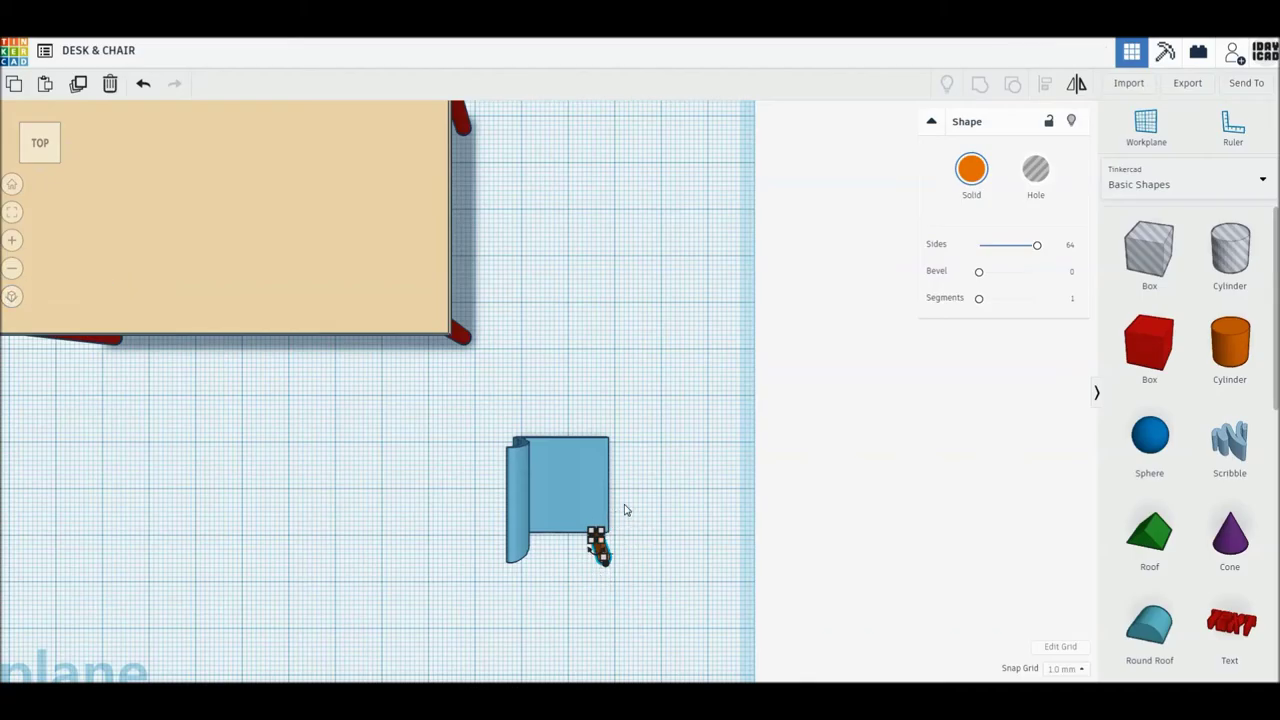
pyautogui.click(12, 296)
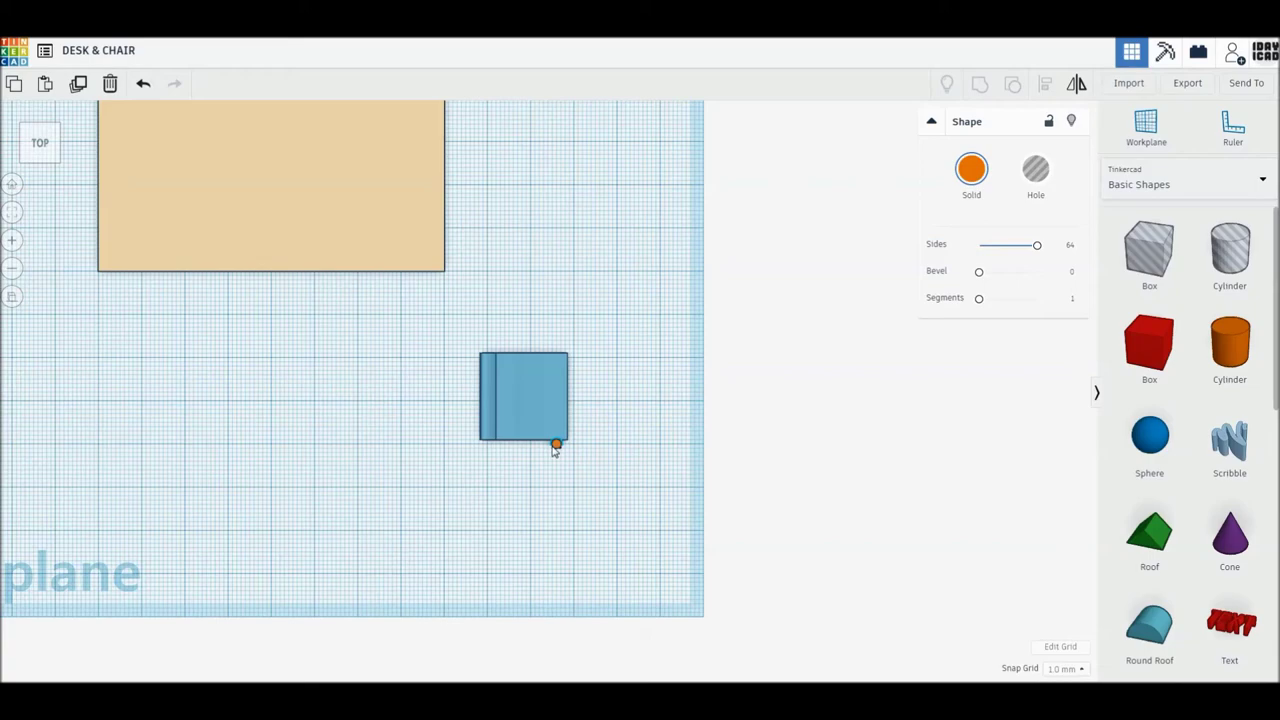
pyautogui.scroll(1, 556, 448)
pyautogui.scroll(3, 556, 452)
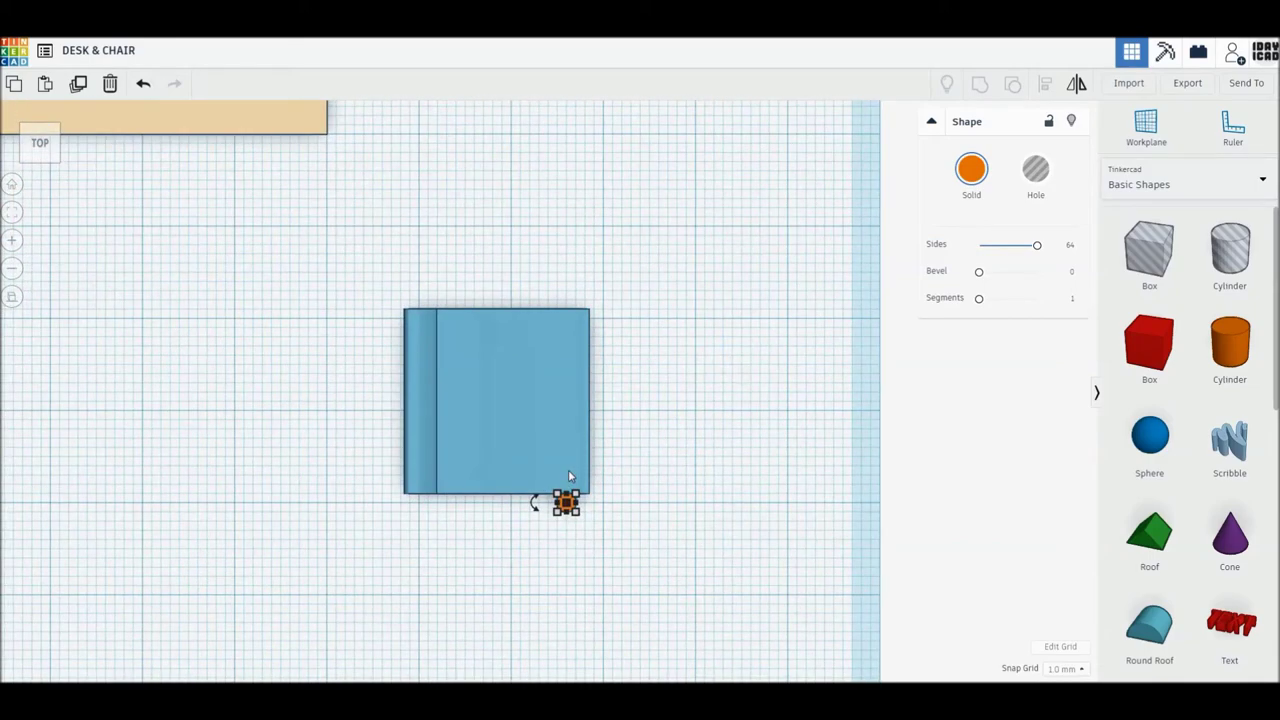
pyautogui.scroll(1, 608, 487)
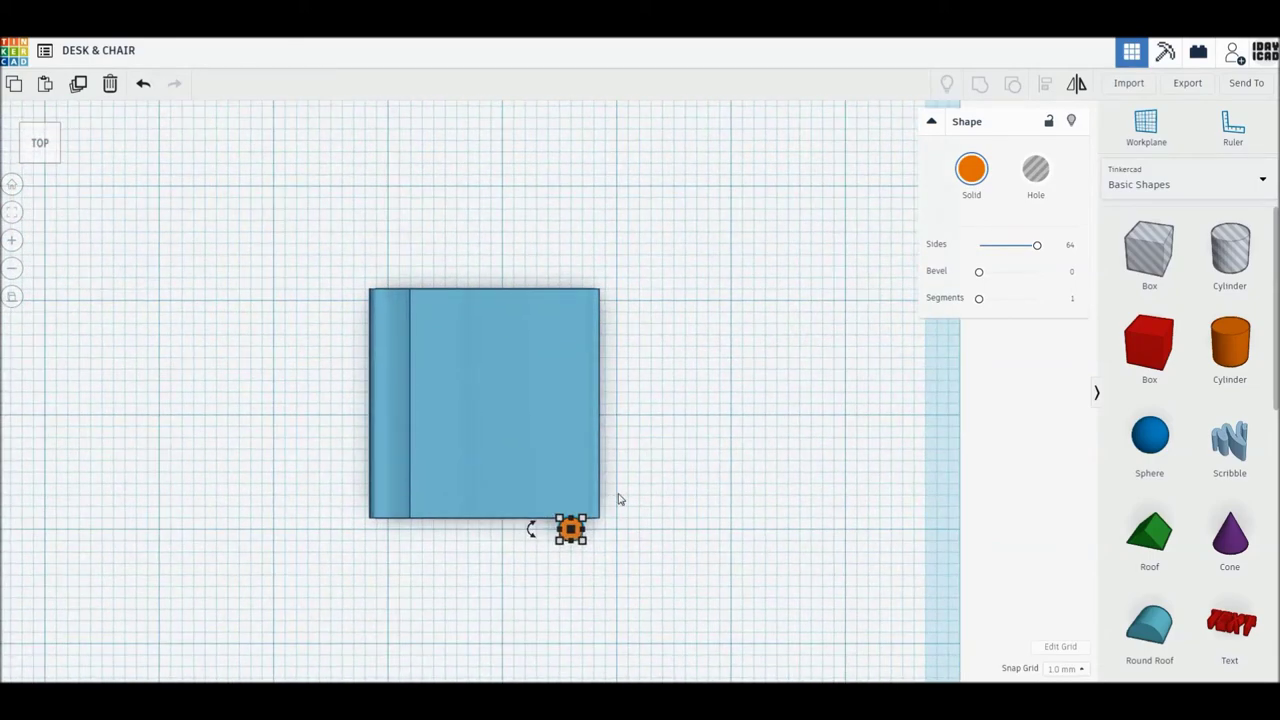
pyautogui.click(586, 552)
pyautogui.moveTo(490, 488)
pyautogui.mouseDown()
pyautogui.moveTo(456, 490)
pyautogui.moveTo(485, 480)
pyautogui.mouseUp()
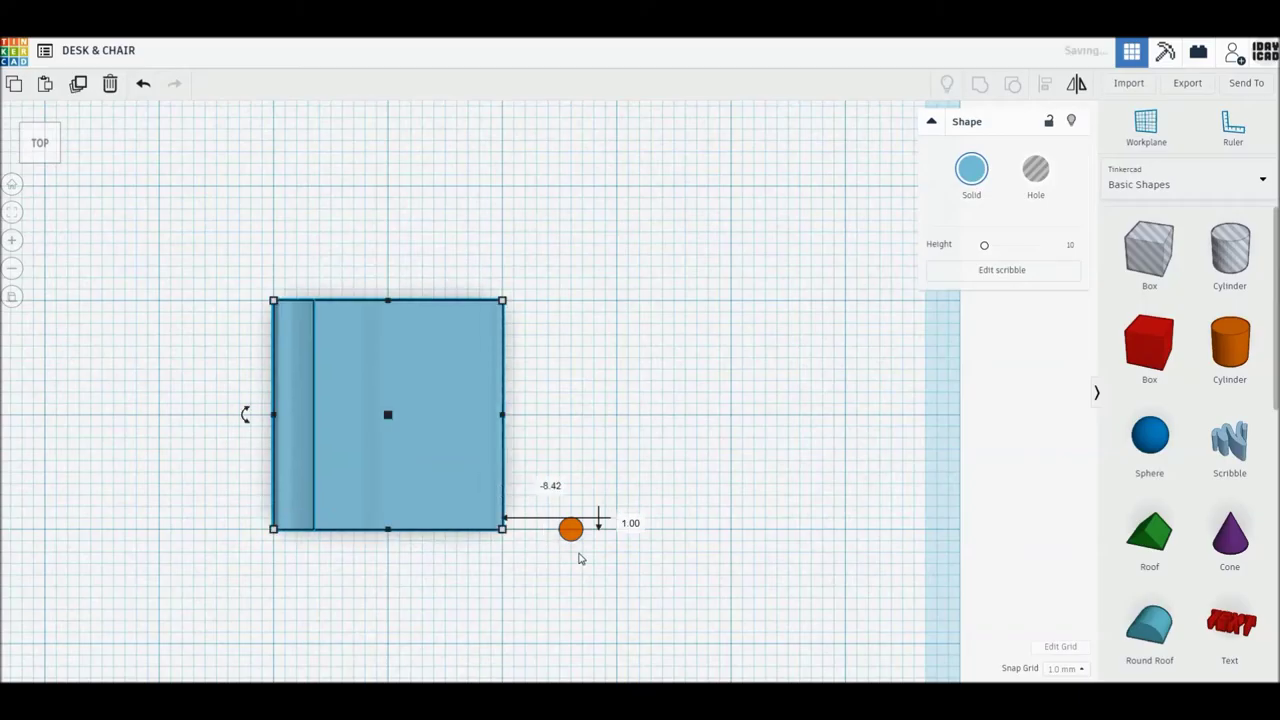
pyautogui.click(582, 554)
pyautogui.moveTo(570, 529); pyautogui.dragTo(533, 330)
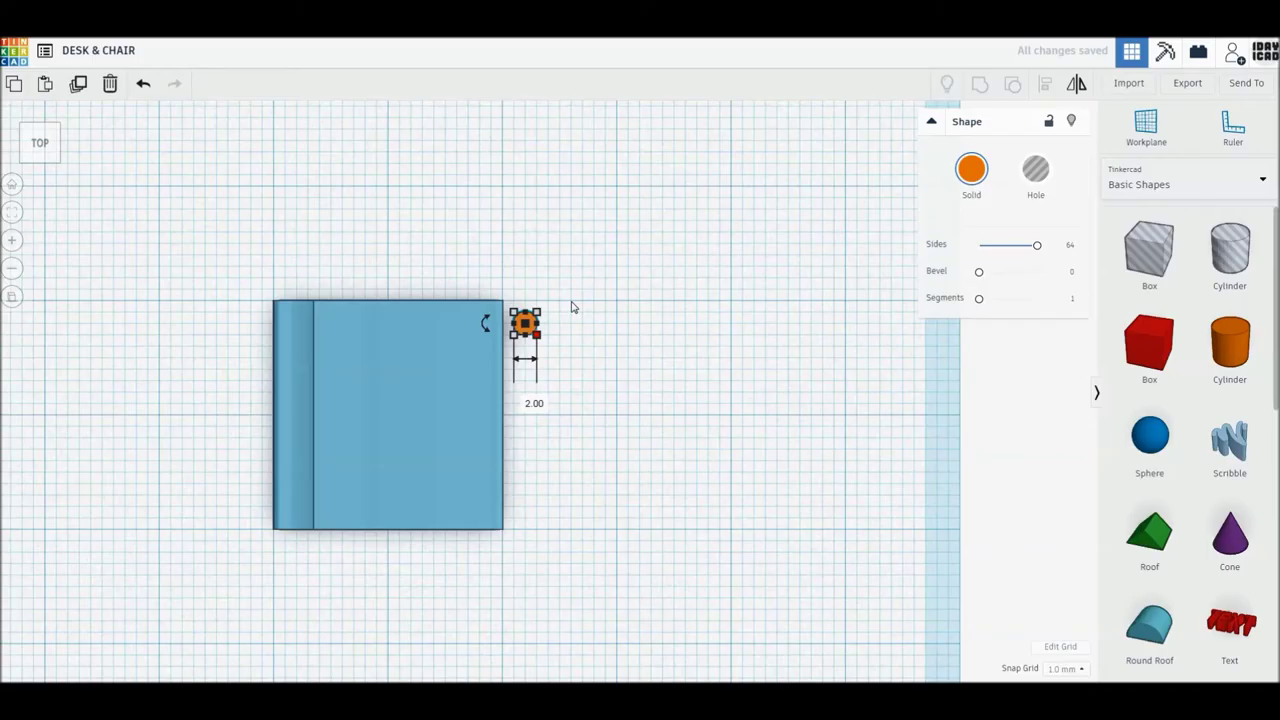
# Duplicate the post below it, then copy both posts 16 mm right to form a square.
pyautogui.hotkey('ctrl', 'd')
pyautogui.hotkey('shift', 'Down')
pyautogui.hotkey('shift', 'Down')
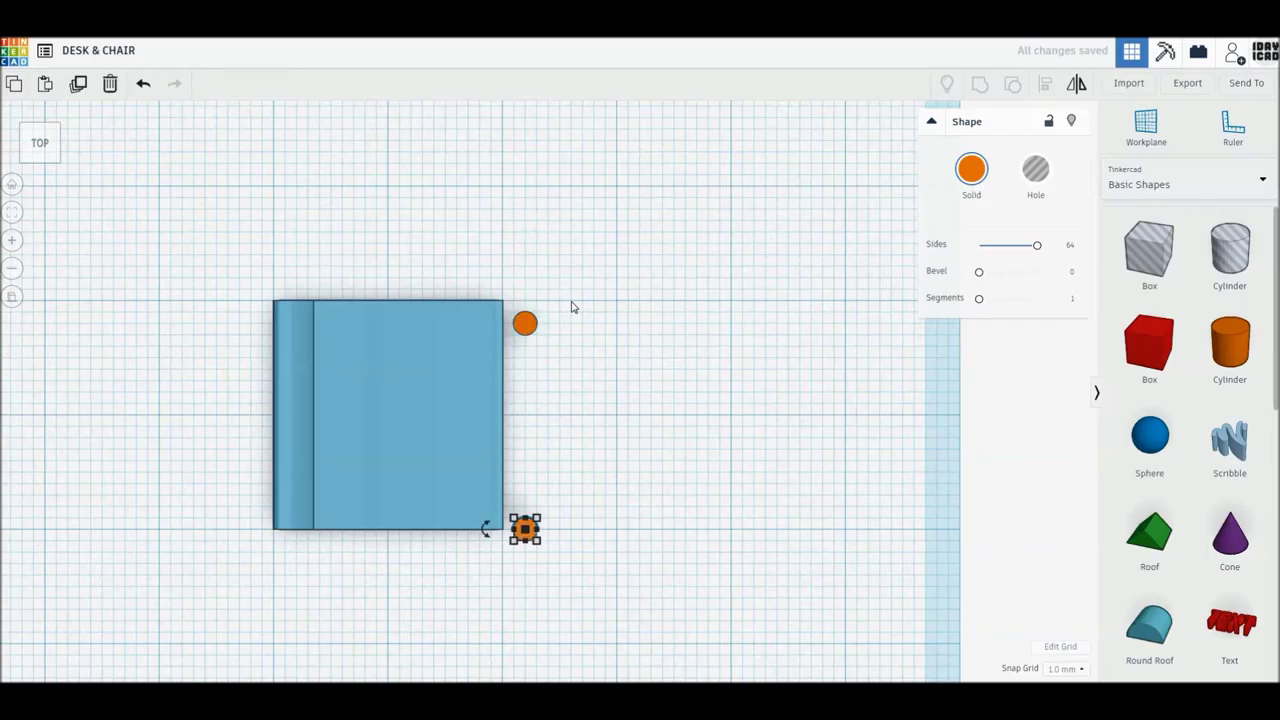
pyautogui.press('Up')
pyautogui.press('Up')
pyautogui.press('Up')
pyautogui.press('Up')
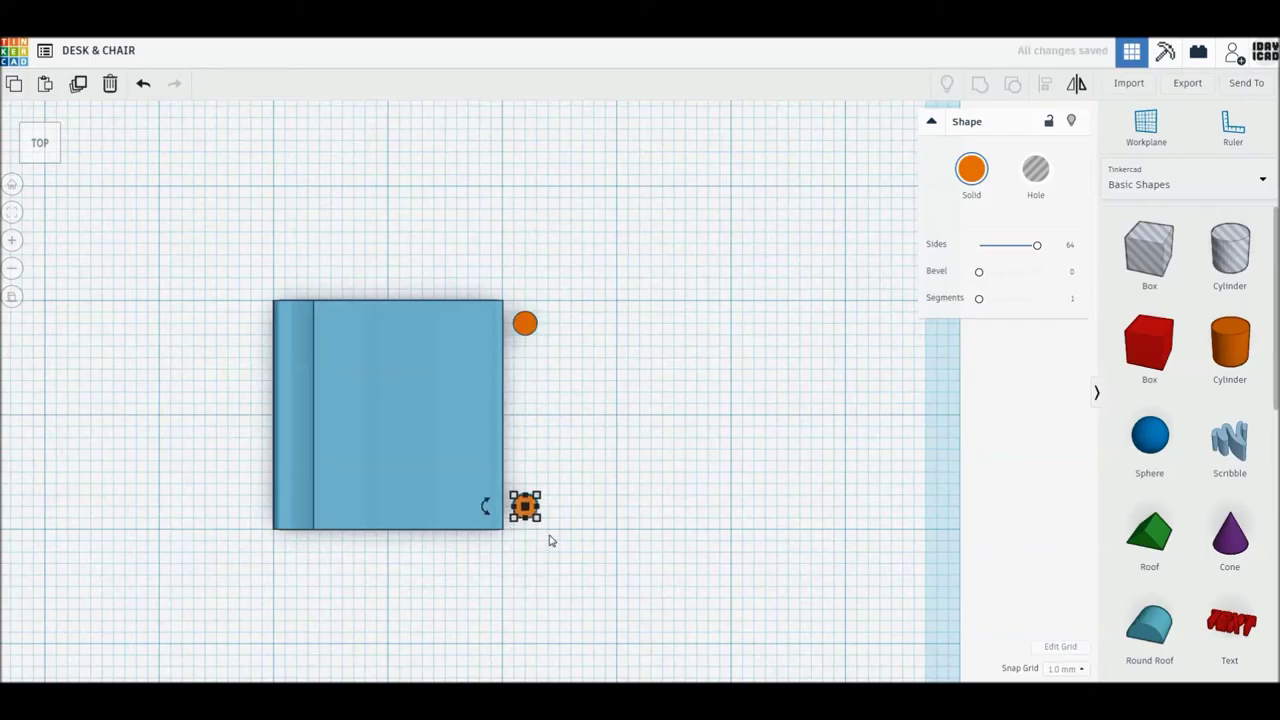
pyautogui.moveTo(515, 287); pyautogui.dragTo(595, 572)
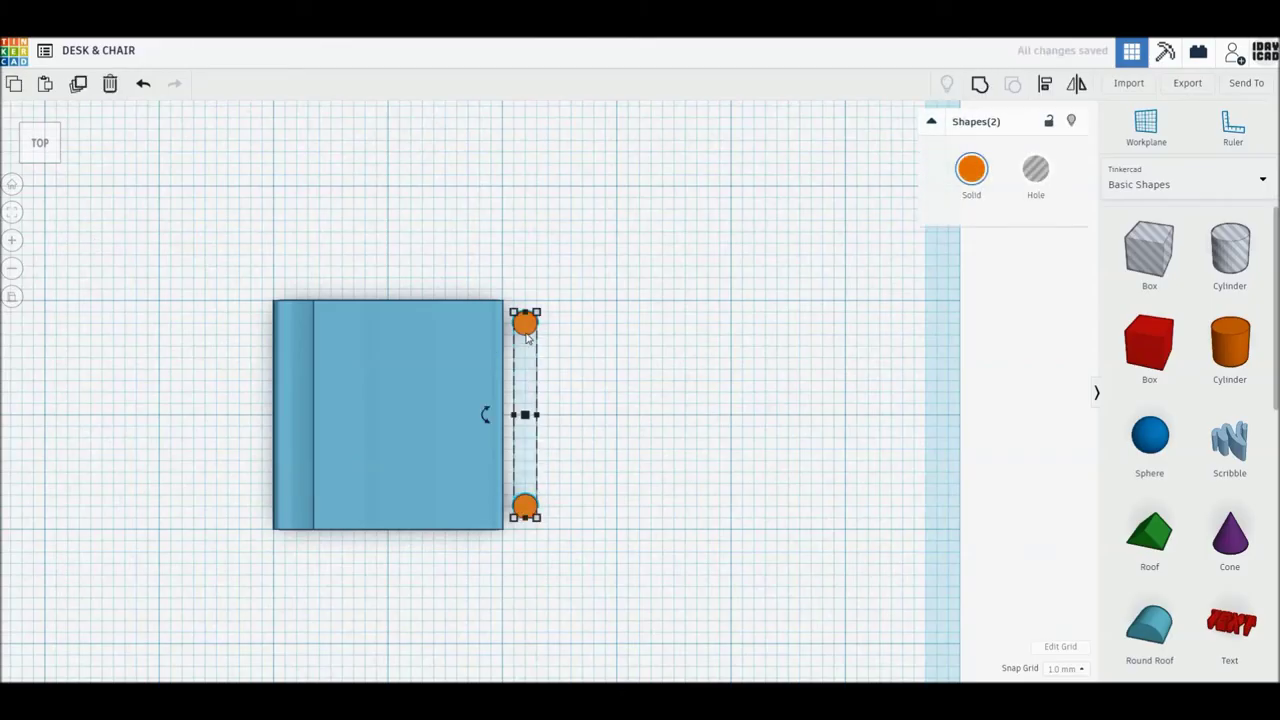
pyautogui.moveTo(527, 332); pyautogui.dragTo(710, 330)
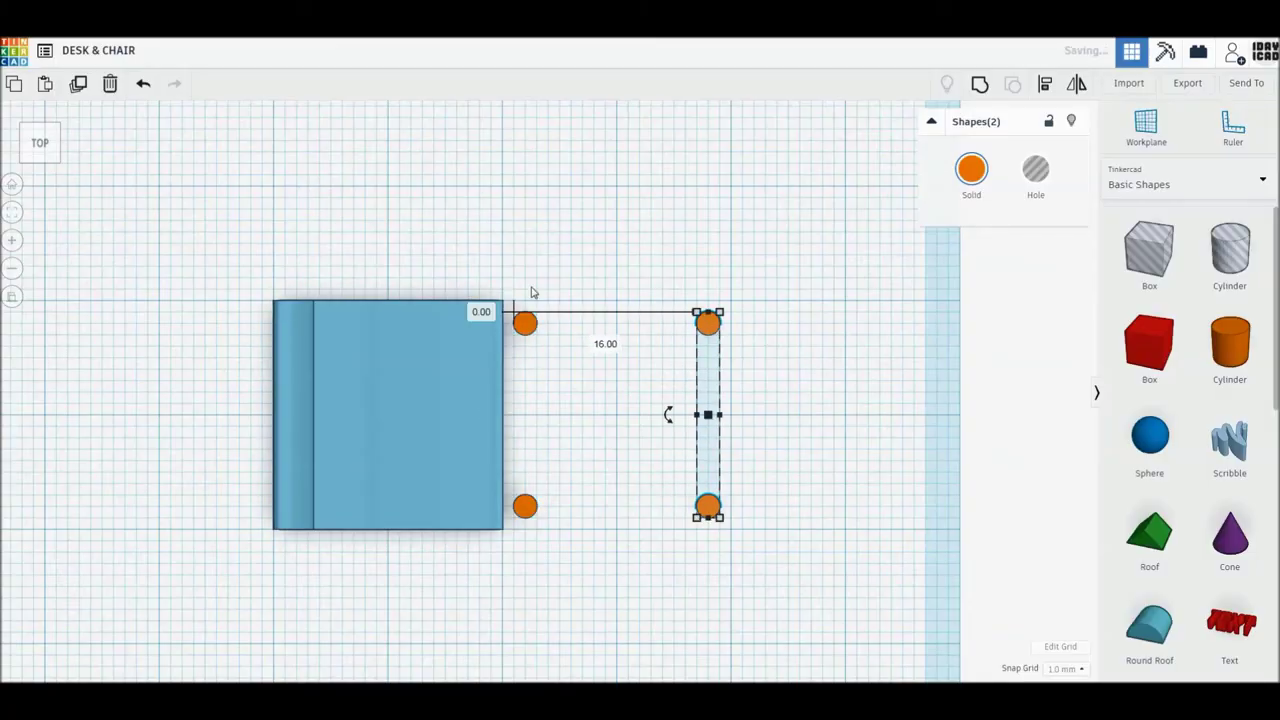
# Group the four posts into one leg set coloured light grey.
pyautogui.moveTo(519, 285); pyautogui.dragTo(787, 548)
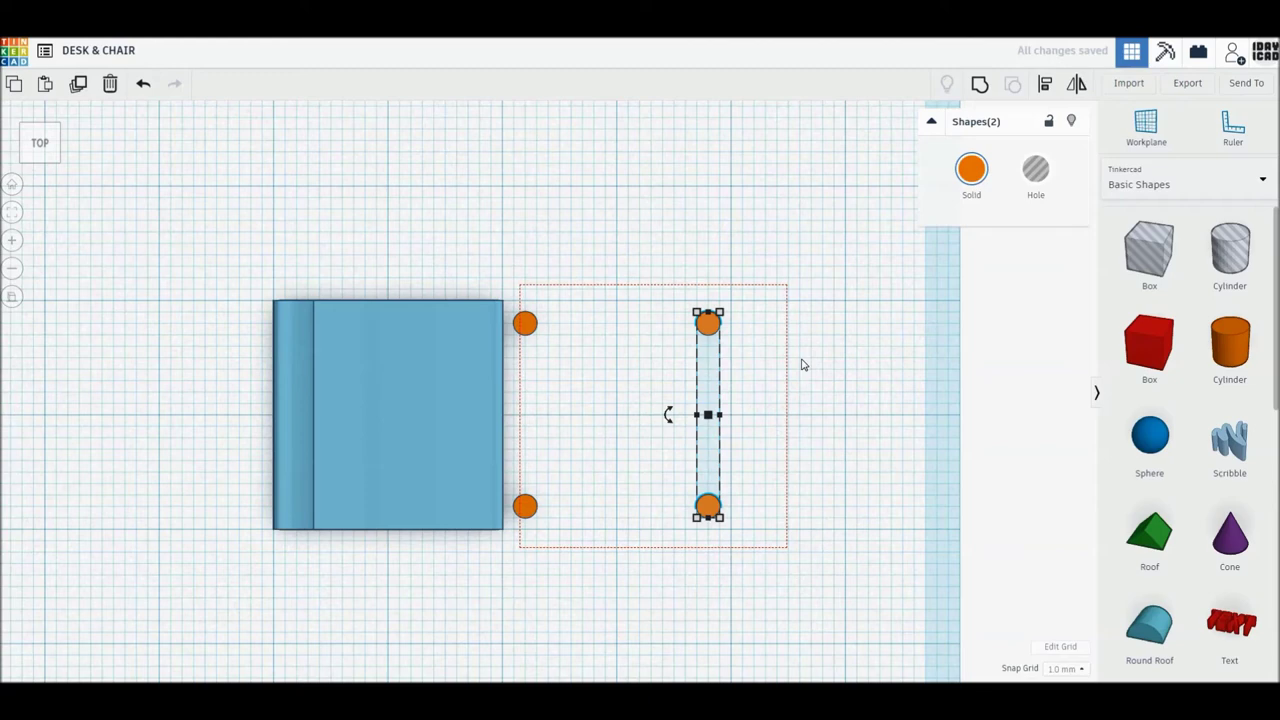
pyautogui.click(981, 85)
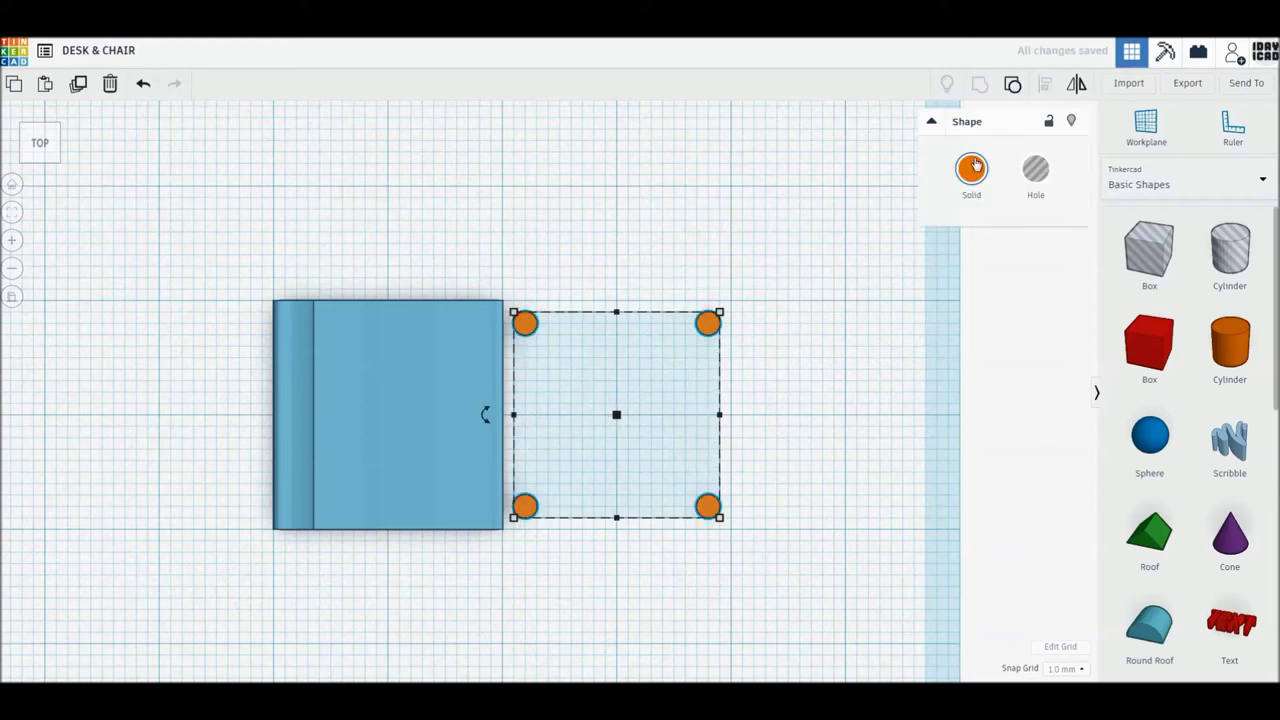
pyautogui.click(975, 165)
pyautogui.click(1199, 294)
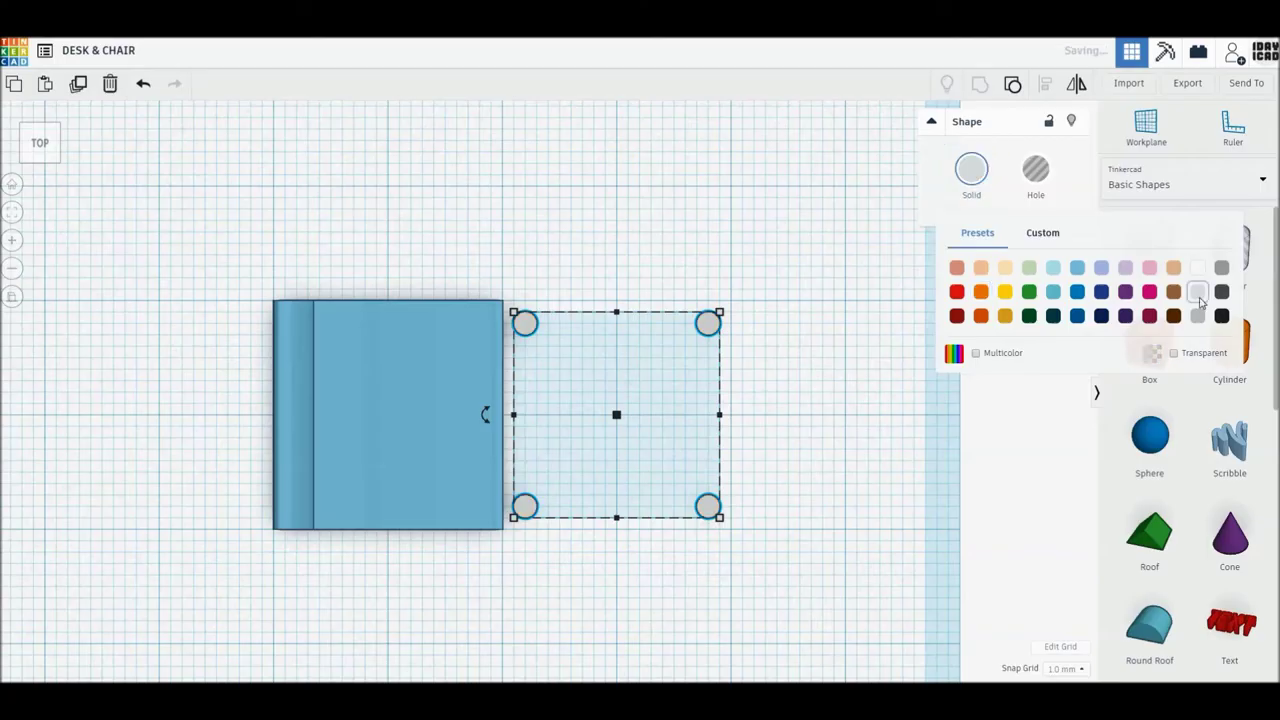
pyautogui.moveTo(694, 417); pyautogui.dragTo(688, 383, button='right')
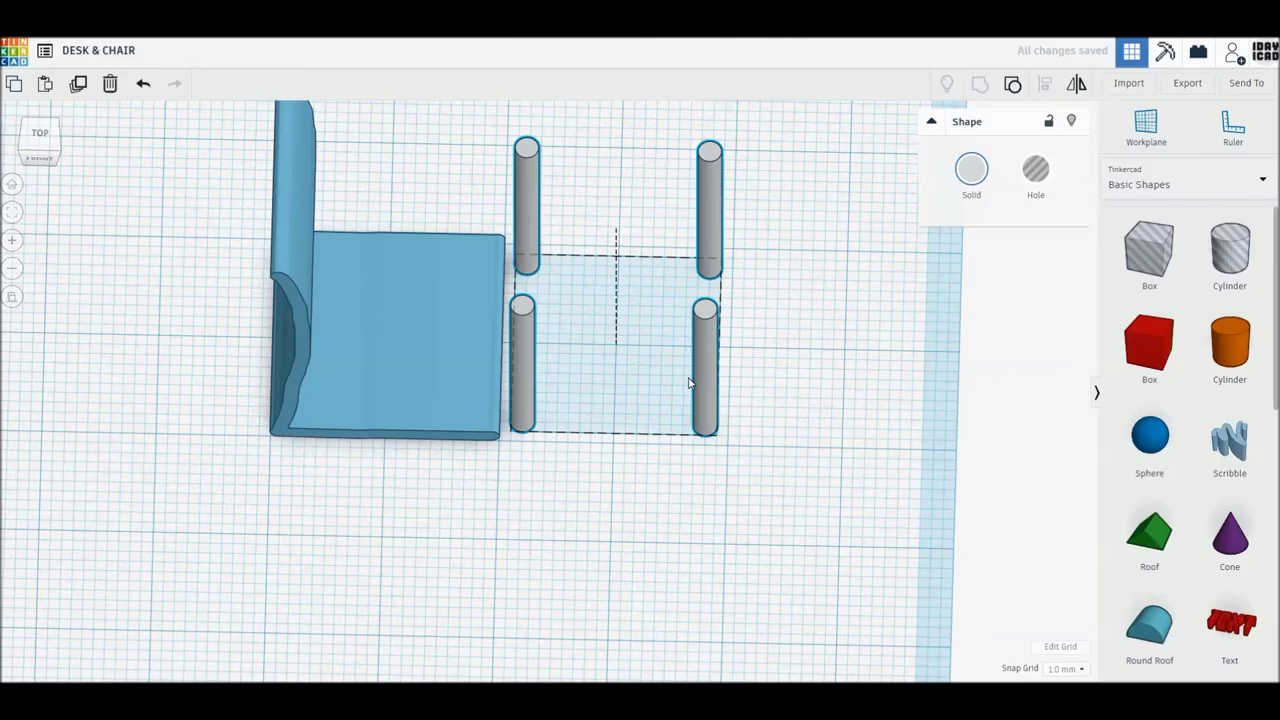
# Raise the blue chair seat to an elevation of 19 mm.
pyautogui.moveTo(680, 470); pyautogui.dragTo(625, 522, button='right')
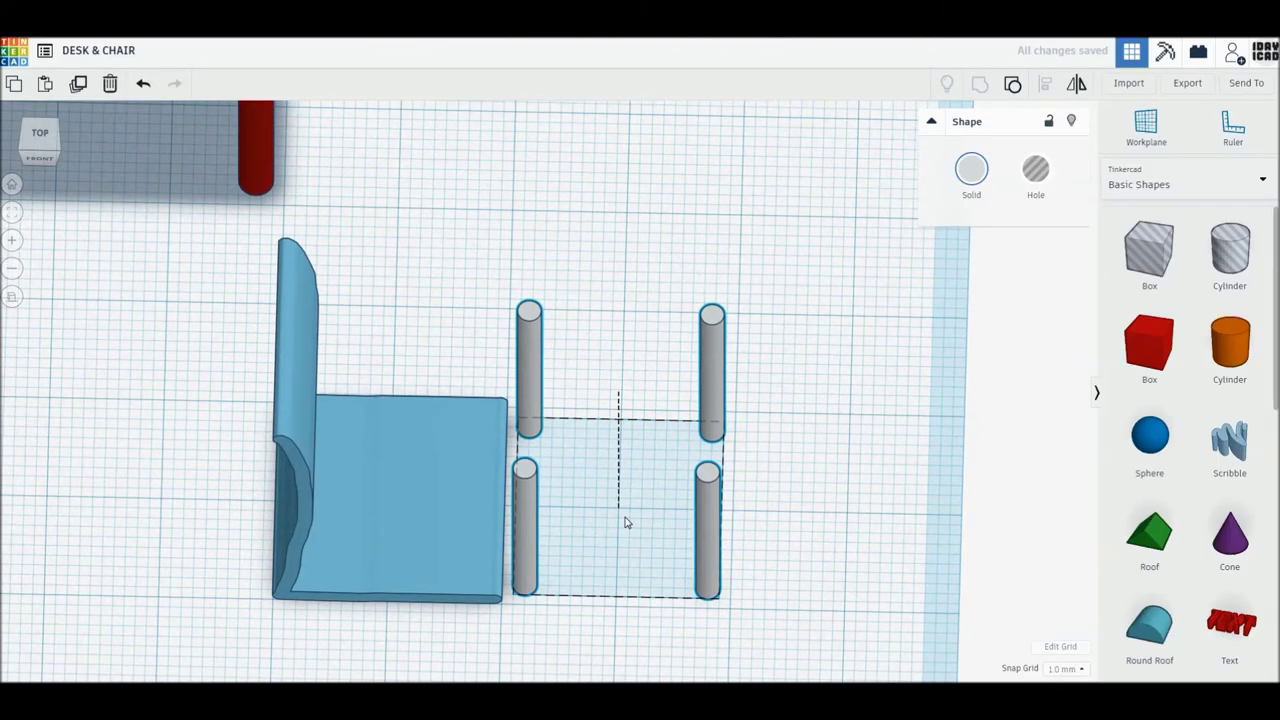
pyautogui.click(417, 510)
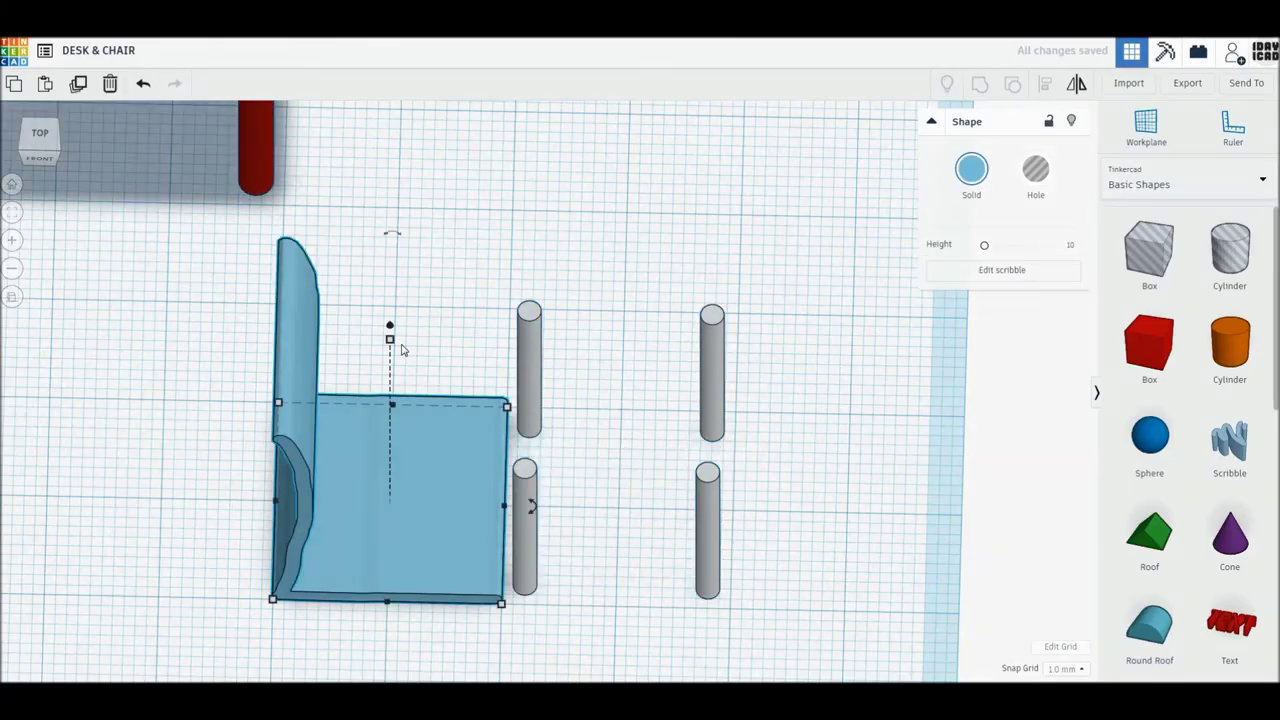
pyautogui.moveTo(390, 328); pyautogui.dragTo(395, 293)
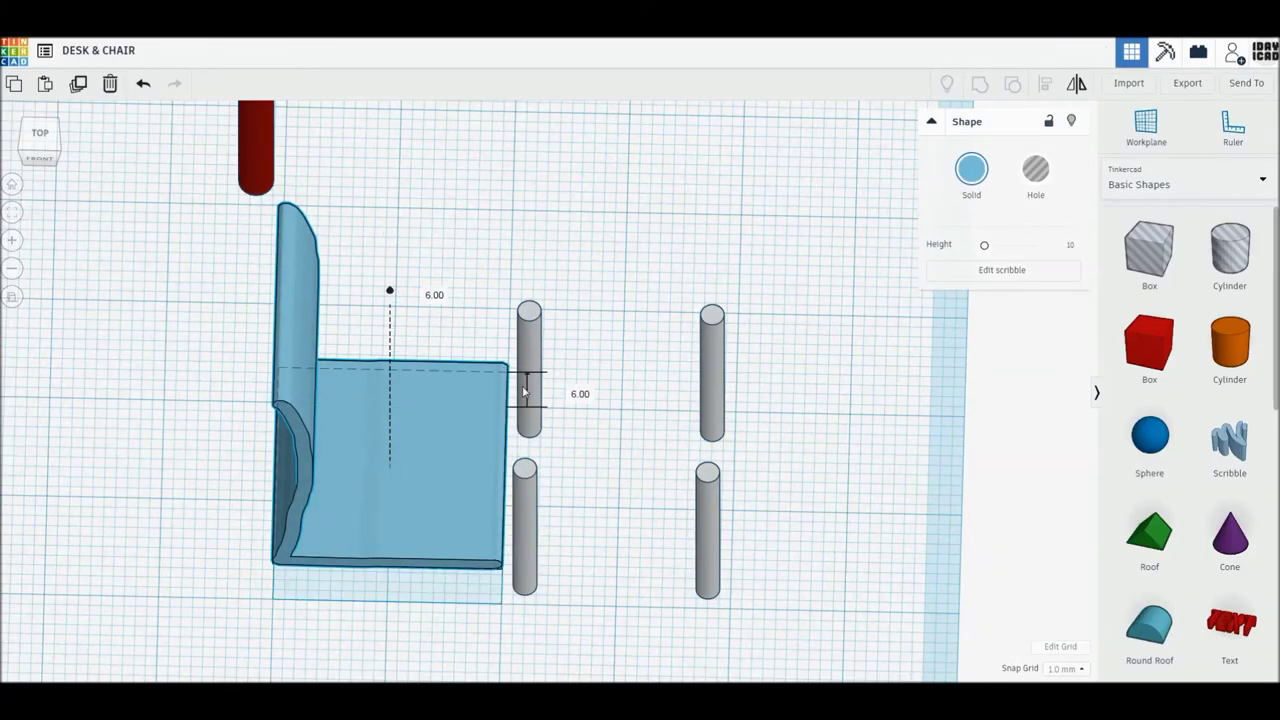
pyautogui.click(580, 394)
pyautogui.write('19')
pyautogui.press('Return')
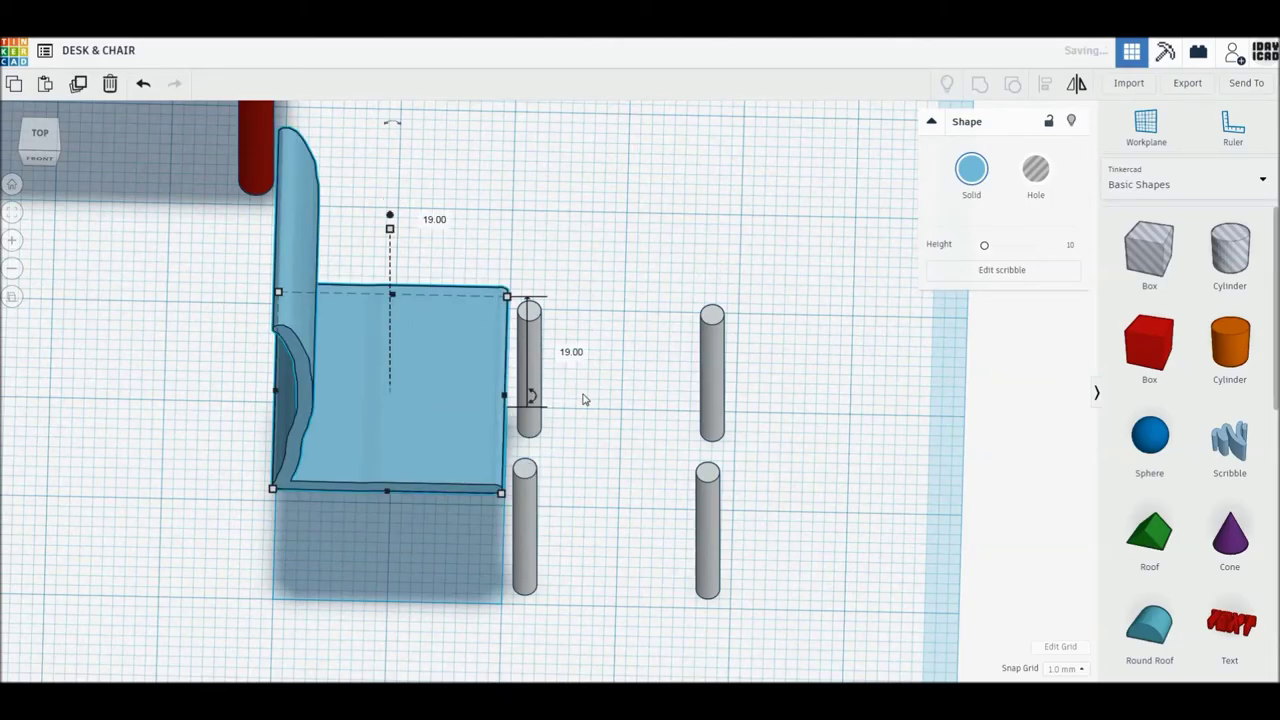
# Centre the seat over the legs and group them as one Multicolor chair.
pyautogui.moveTo(812, 570); pyautogui.dragTo(442, 345)
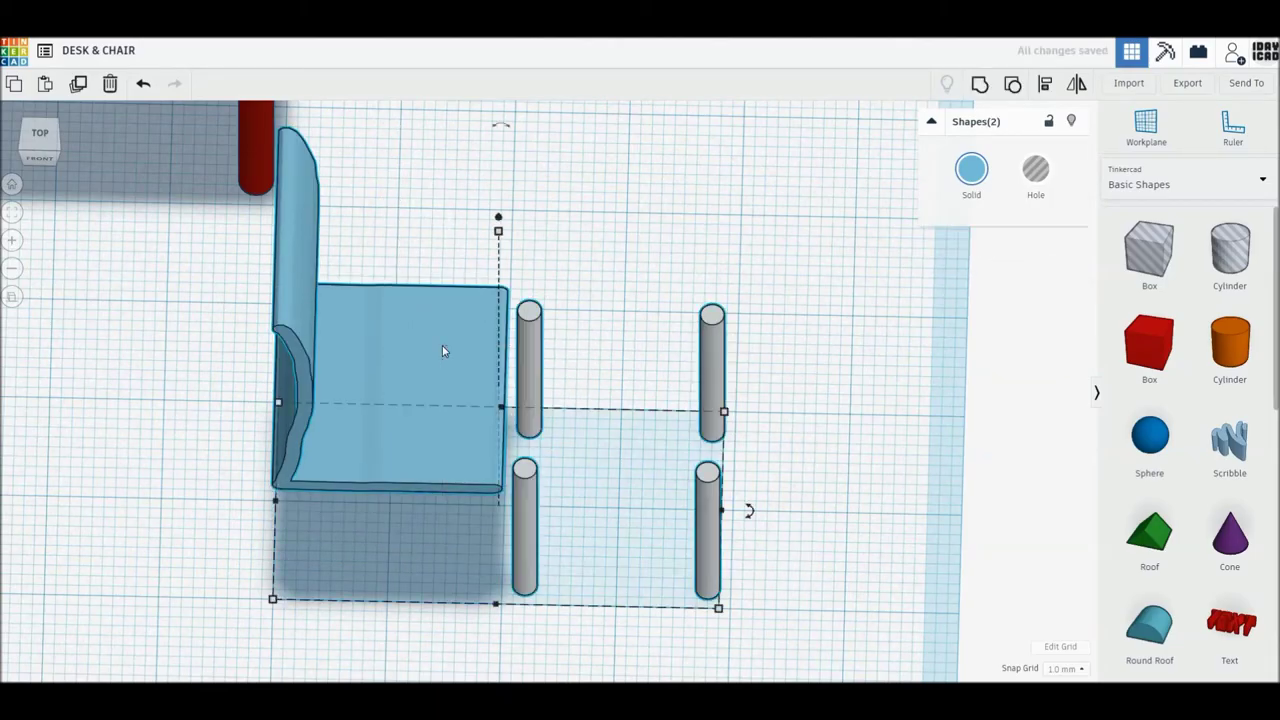
pyautogui.click(1040, 86)
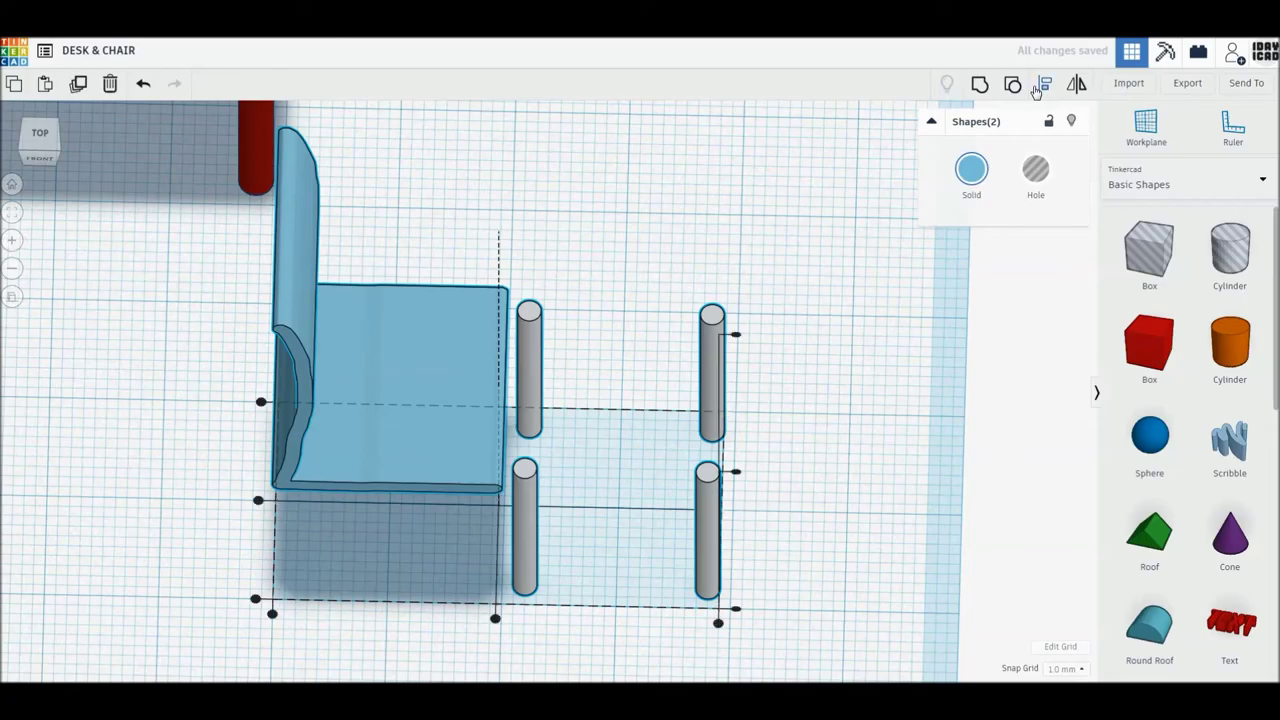
pyautogui.click(495, 619)
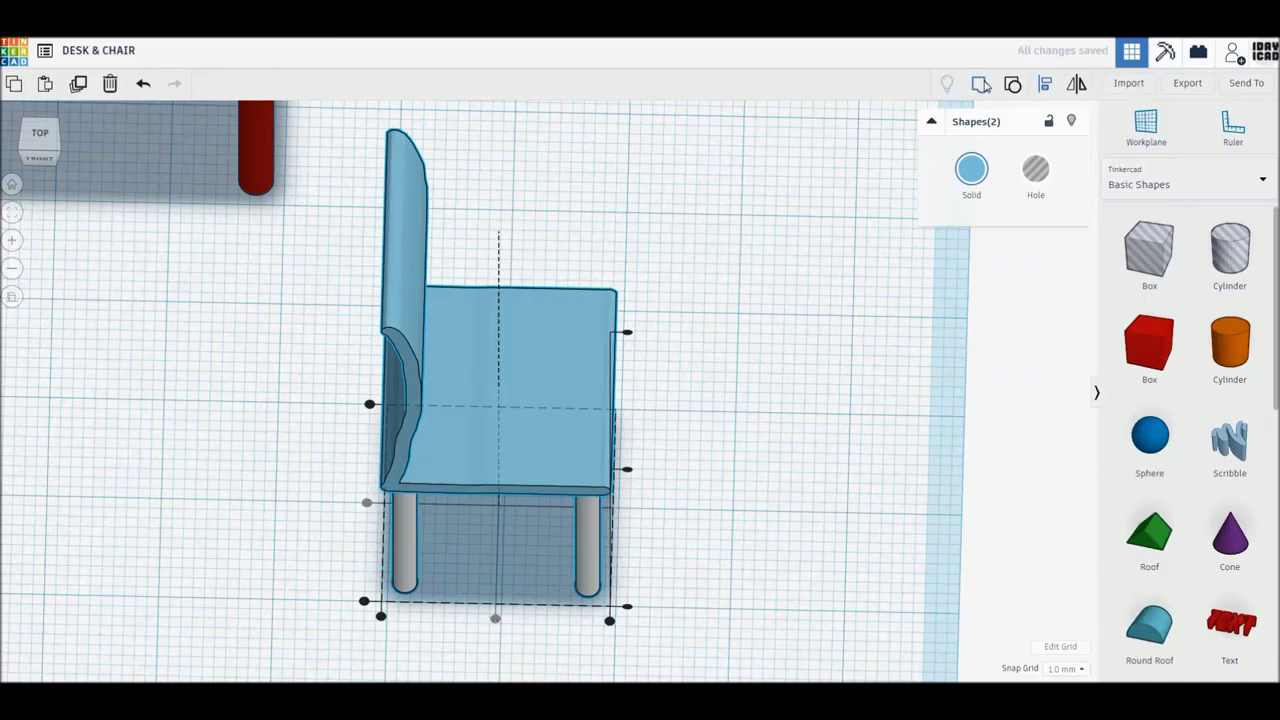
pyautogui.click(652, 503)
pyautogui.click(598, 555)
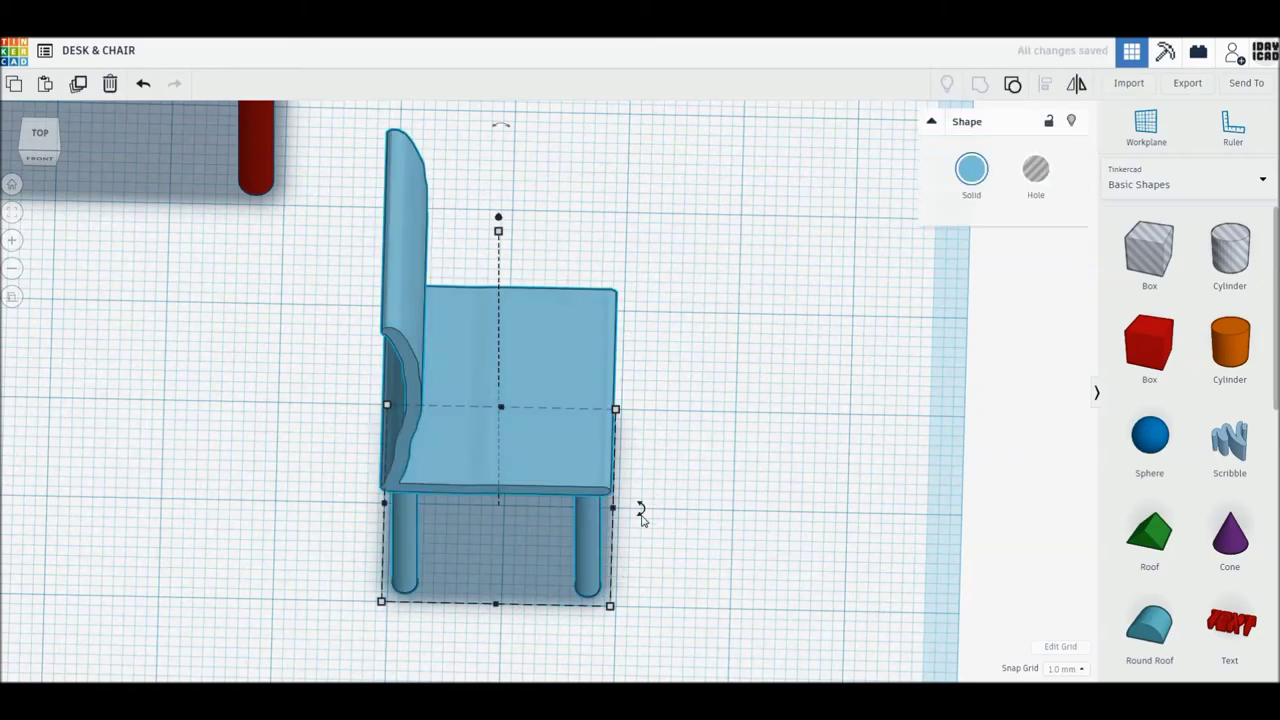
pyautogui.click(975, 180)
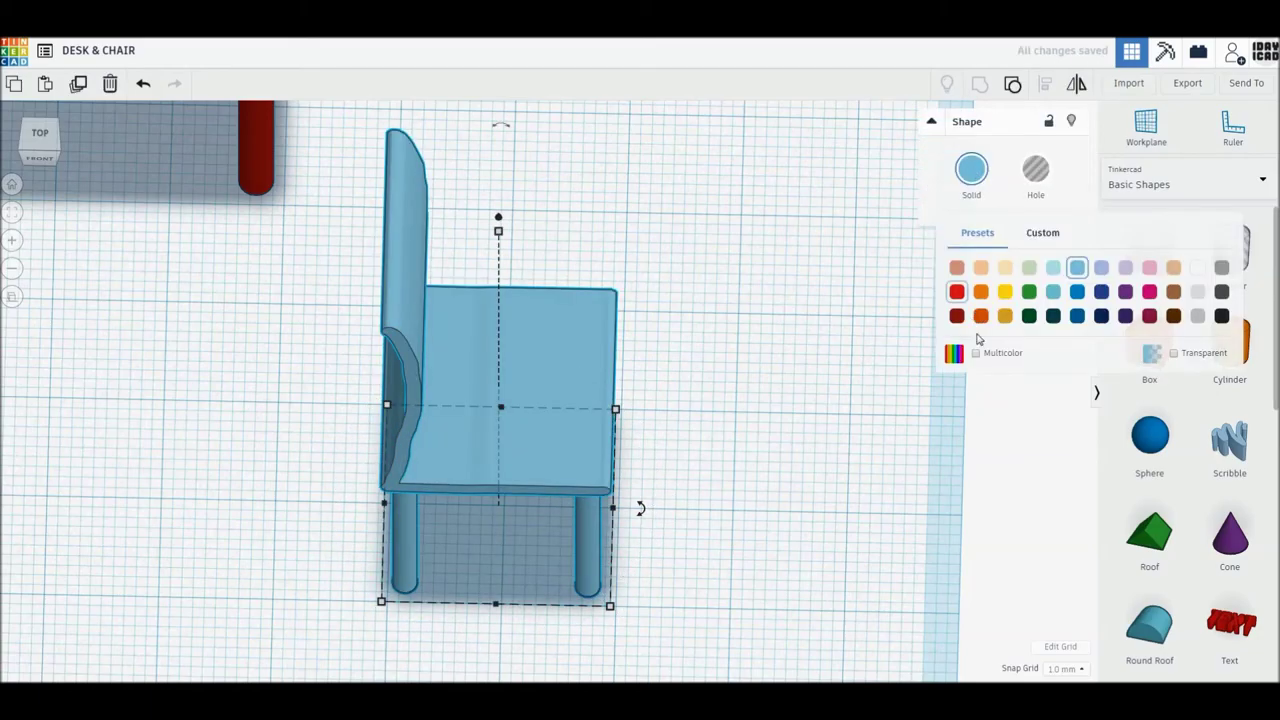
pyautogui.click(976, 352)
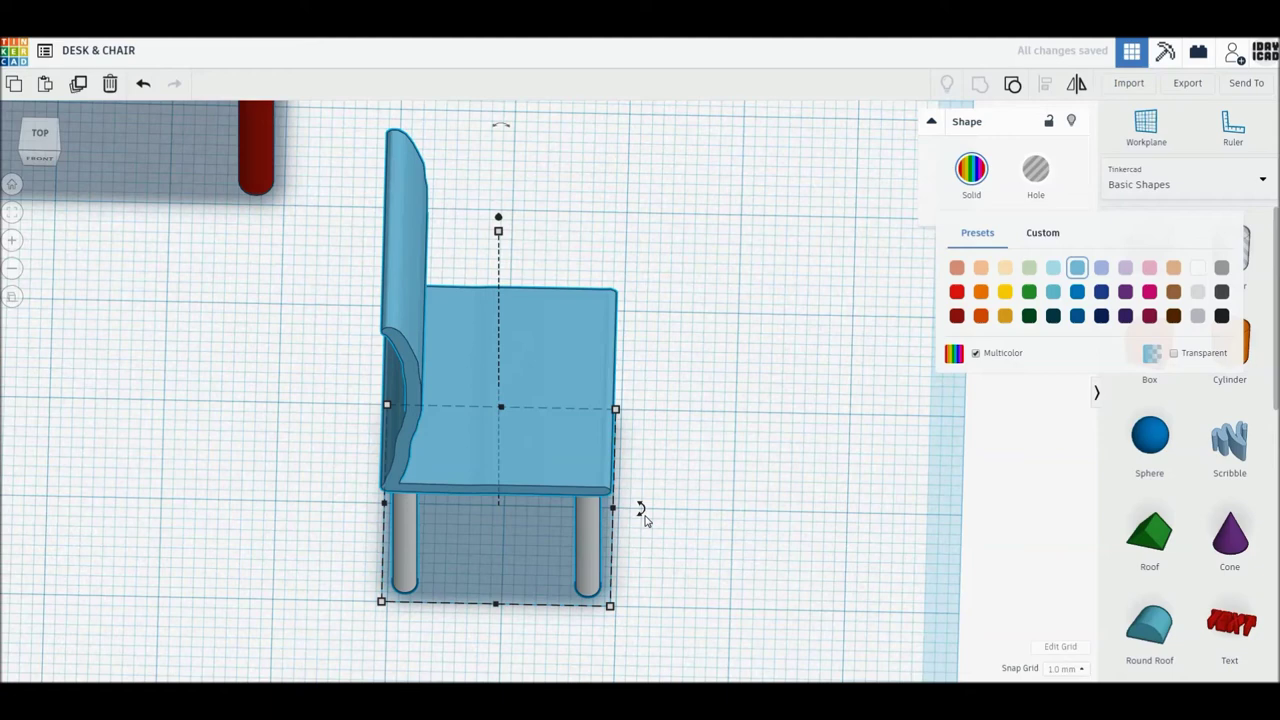
pyautogui.moveTo(641, 511); pyautogui.dragTo(508, 400)
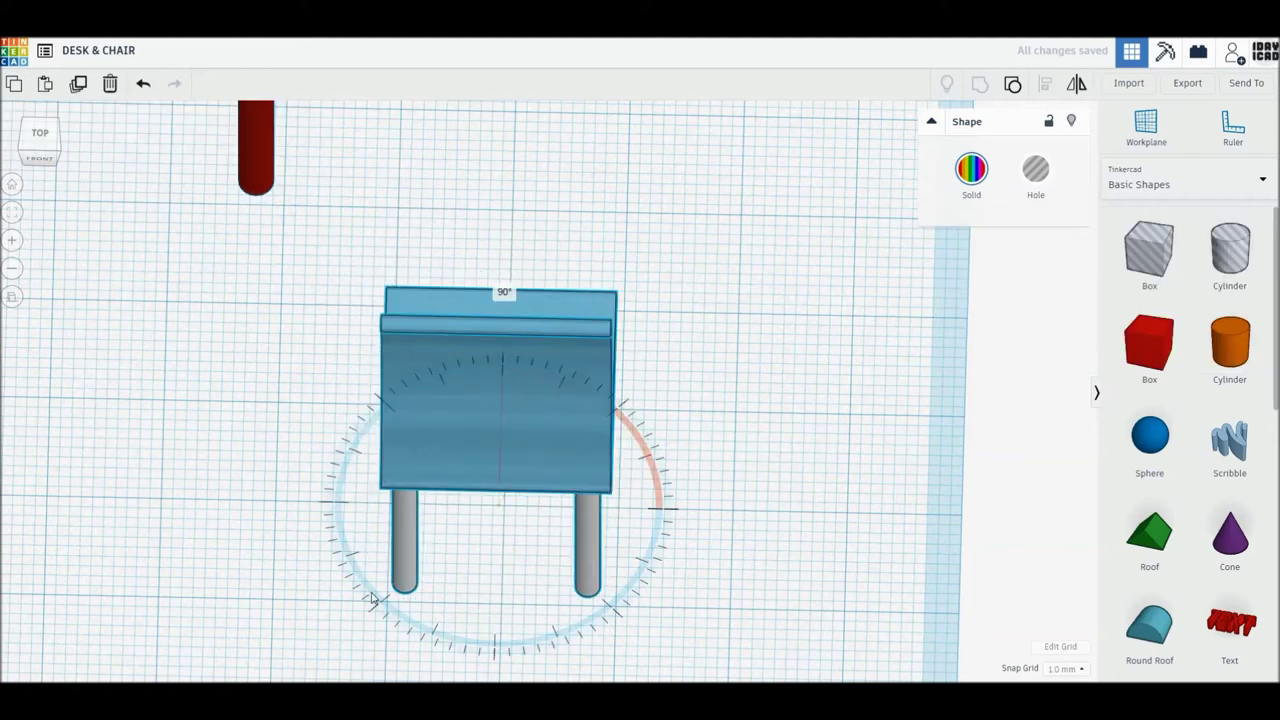
# Turn the chair 90° and place it near the desk leg.
pyautogui.moveTo(372, 598); pyautogui.dragTo(372, 598)
pyautogui.moveTo(487, 443); pyautogui.dragTo(200, 357)
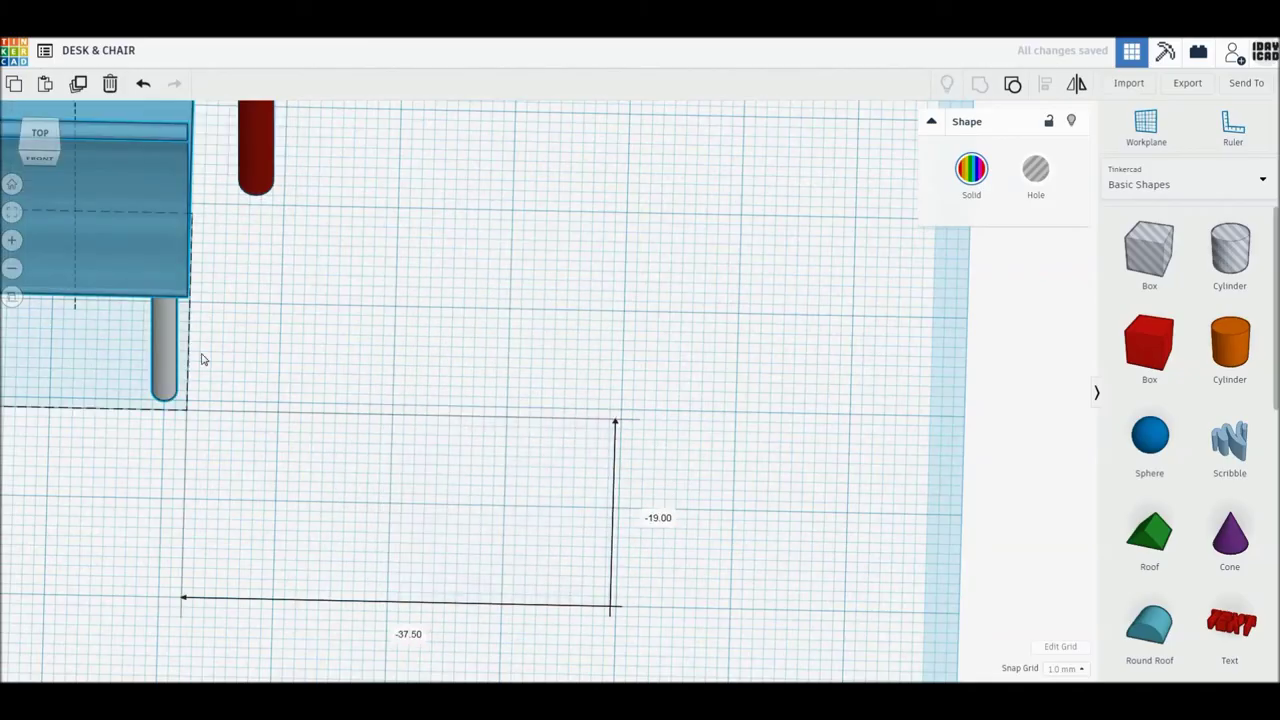
pyautogui.moveTo(521, 480); pyautogui.dragTo(914, 503, button='middle')
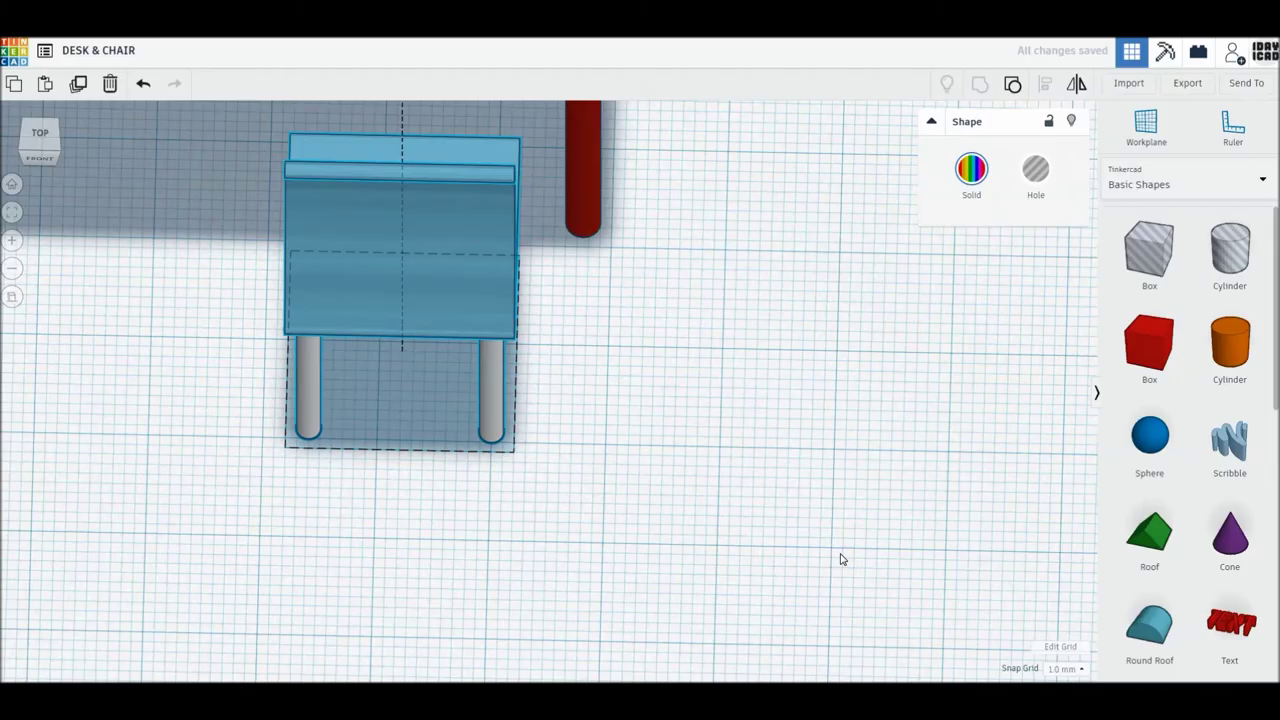
pyautogui.moveTo(818, 575)
pyautogui.mouseDown(button='right')
pyautogui.moveTo(875, 481)
pyautogui.moveTo(711, 503)
pyautogui.moveTo(900, 643)
pyautogui.moveTo(562, 423)
pyautogui.moveTo(728, 523)
pyautogui.moveTo(877, 580)
pyautogui.moveTo(851, 574)
pyautogui.moveTo(763, 497)
pyautogui.mouseUp(button='right')
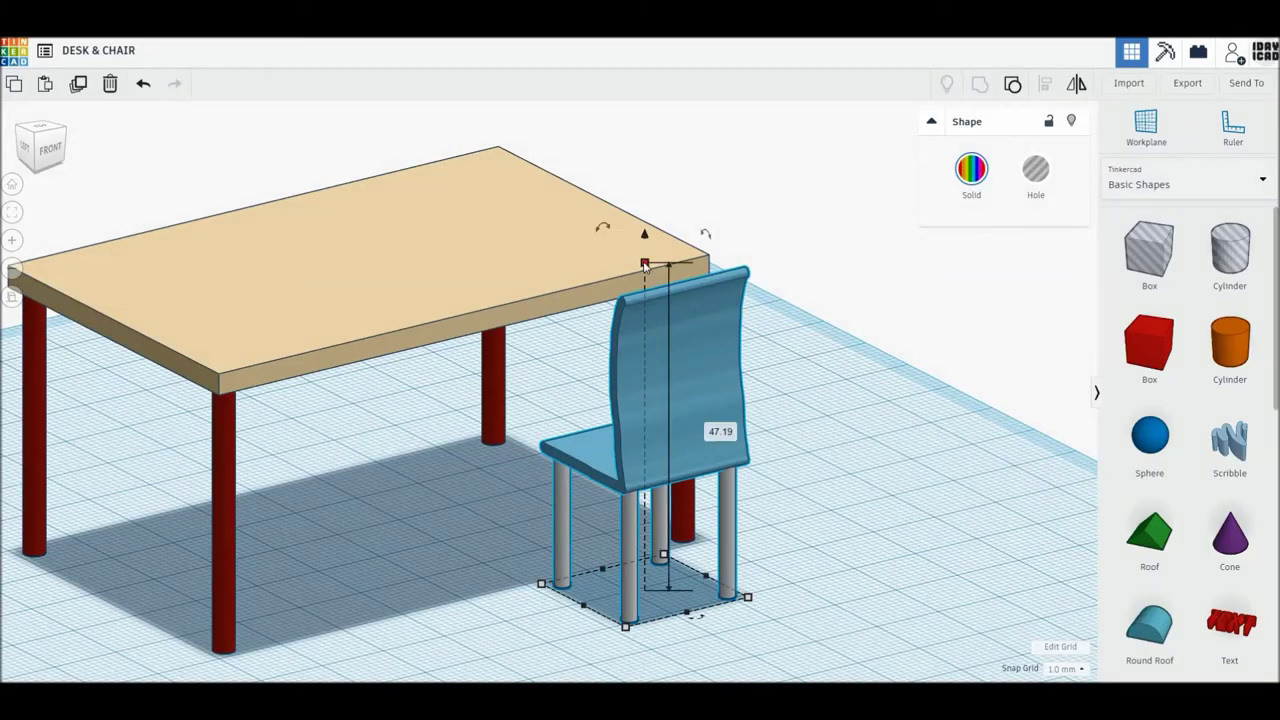
# Scale the chair evenly to a 26.00 by 26.00 footprint.
pyautogui.keyDown('shift'); pyautogui.moveTo(645, 254); pyautogui.dragTo(647, 240); pyautogui.keyUp('shift')
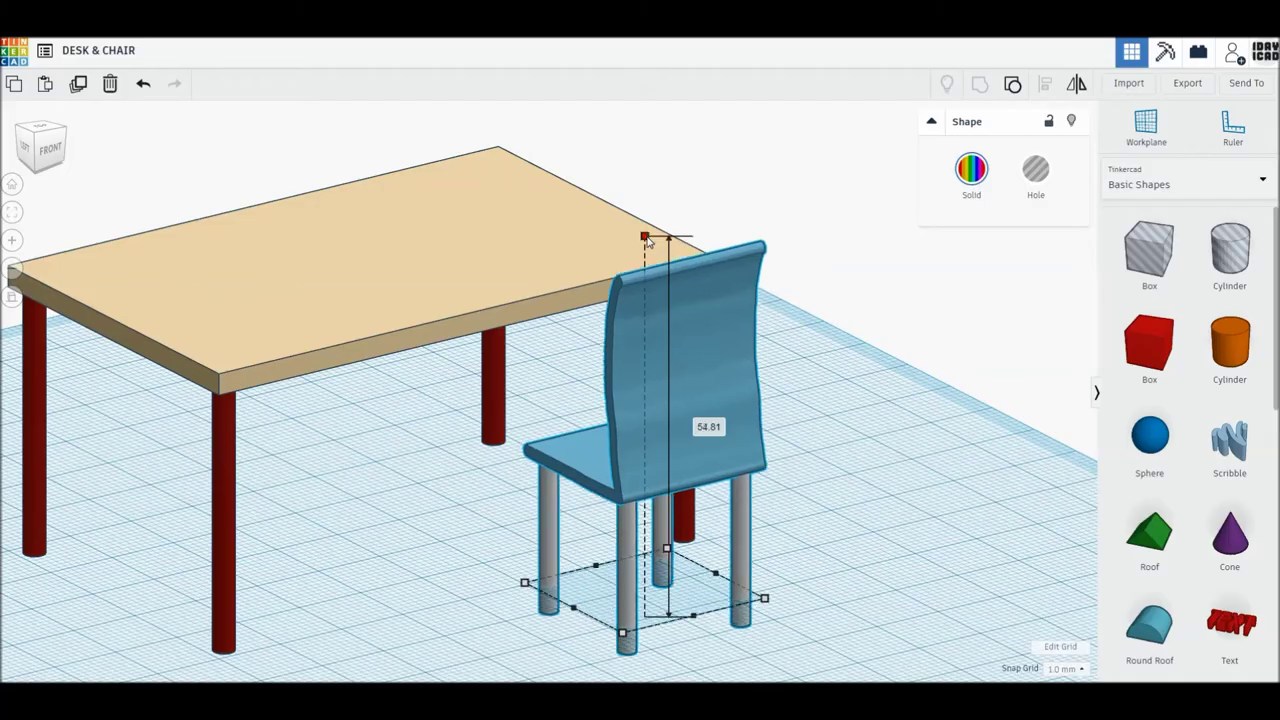
pyautogui.click(143, 86)
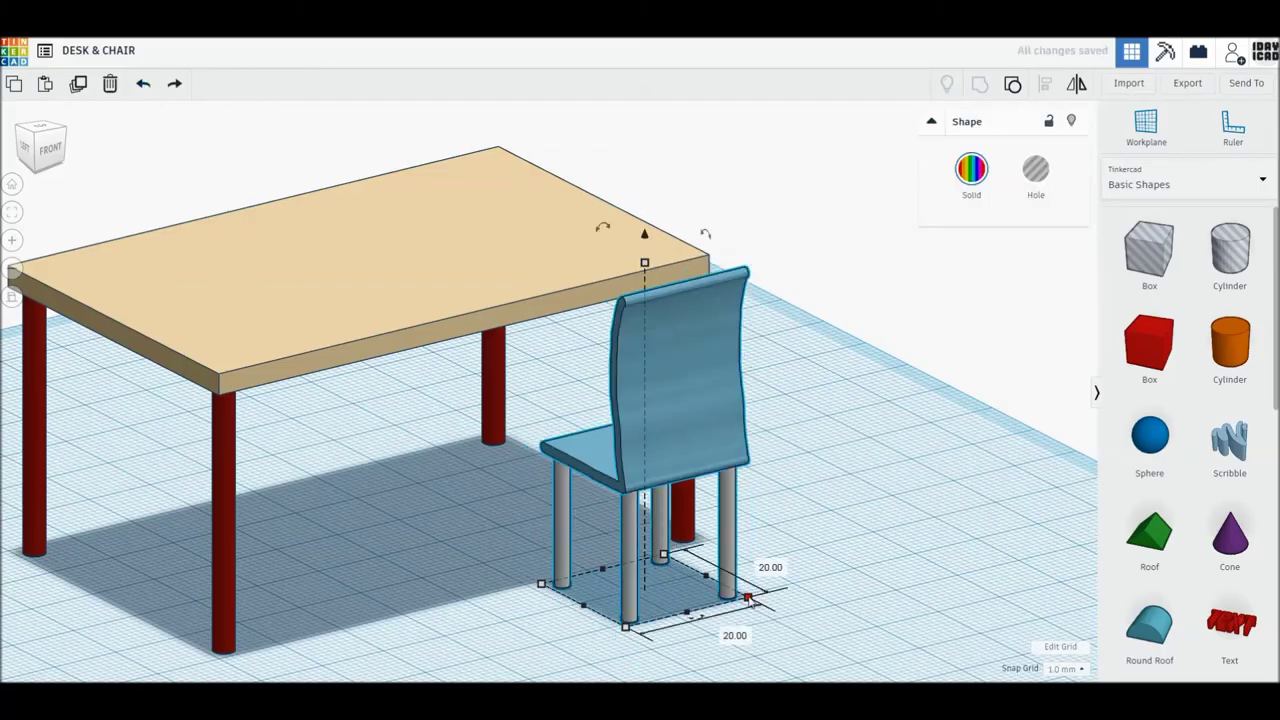
pyautogui.keyDown('shift'); pyautogui.moveTo(748, 598); pyautogui.dragTo(800, 600); pyautogui.keyUp('shift')
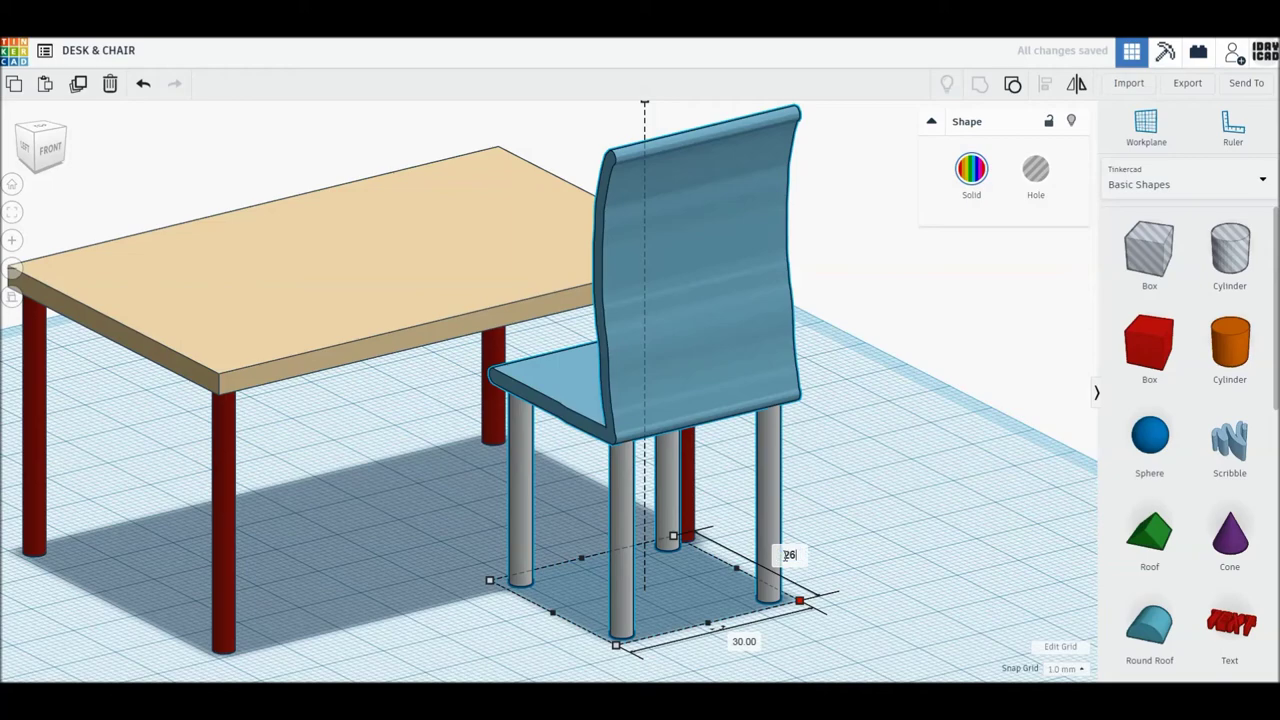
pyautogui.press('Return')
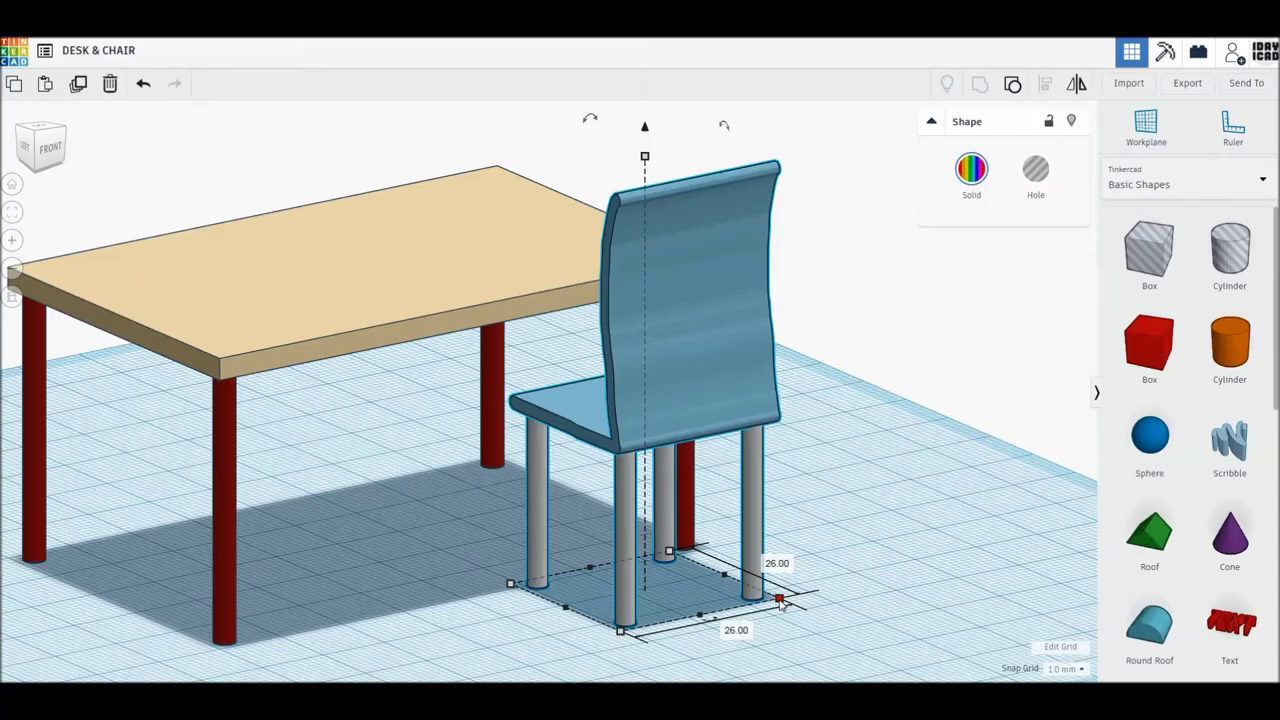
pyautogui.moveTo(778, 600); pyautogui.dragTo(769, 598)
pyautogui.click(591, 482)
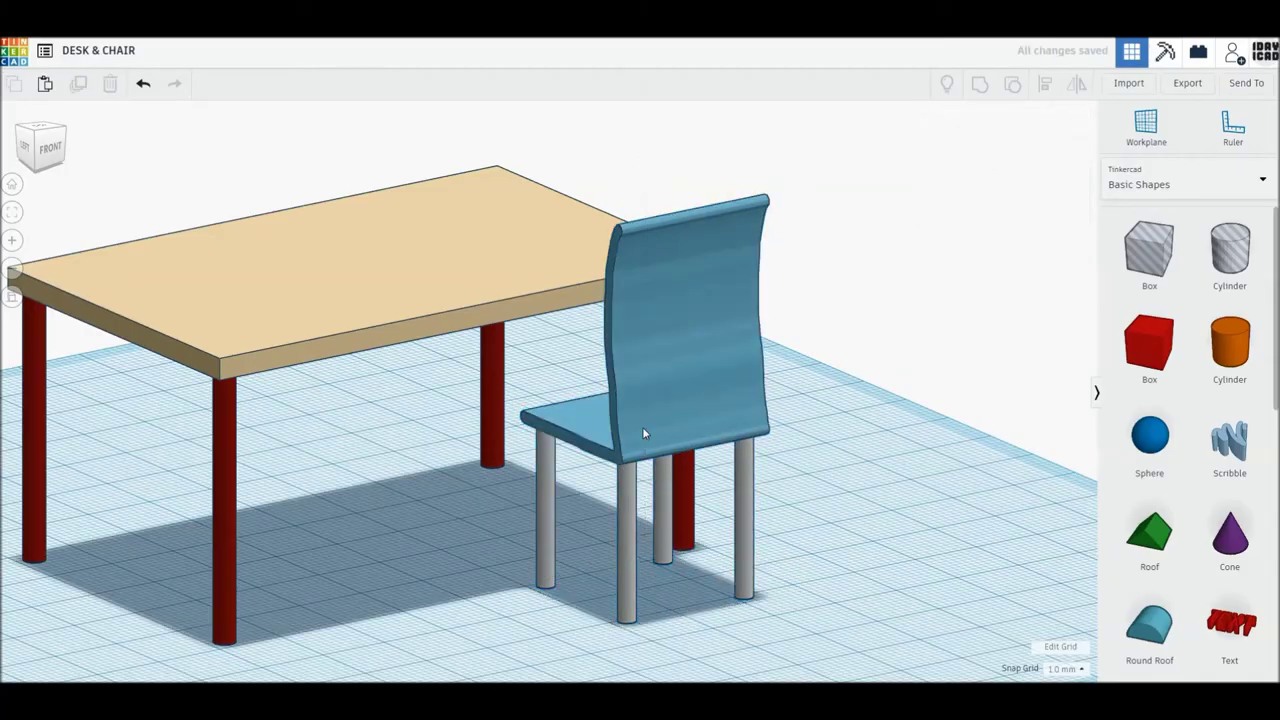
# Move the chair in front of the desk and centre-align the two; desk height is 41.00.
pyautogui.moveTo(588, 465); pyautogui.dragTo(537, 481)
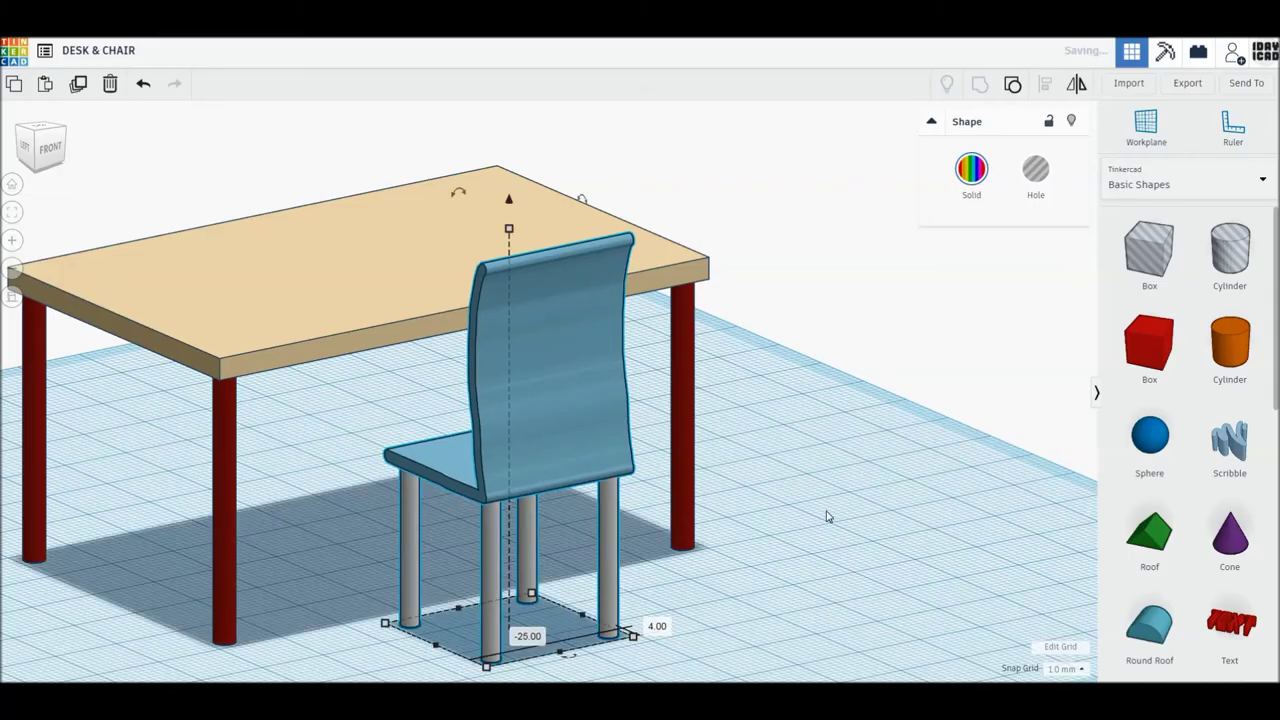
pyautogui.scroll(-1, 826, 516)
pyautogui.scroll(-1, 790, 490)
pyautogui.scroll(-1, 763, 509)
pyautogui.moveTo(763, 509); pyautogui.dragTo(763, 513, button='right')
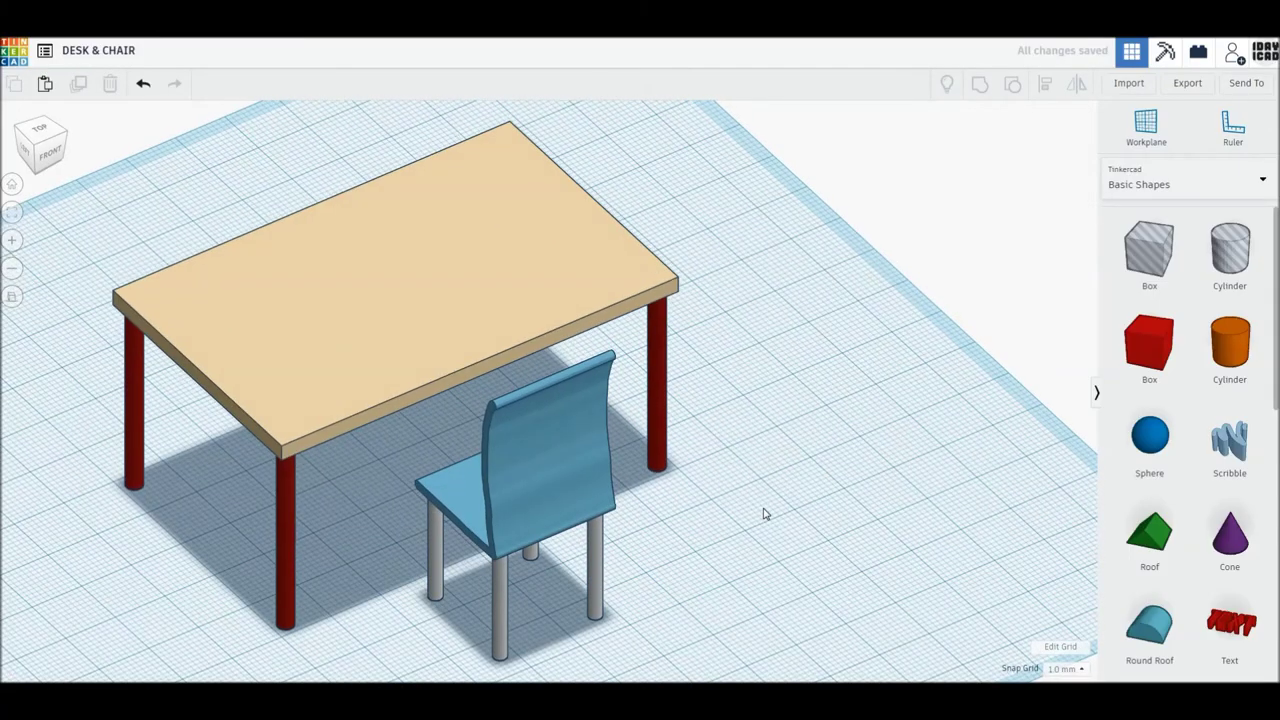
pyautogui.moveTo(748, 566); pyautogui.dragTo(386, 322)
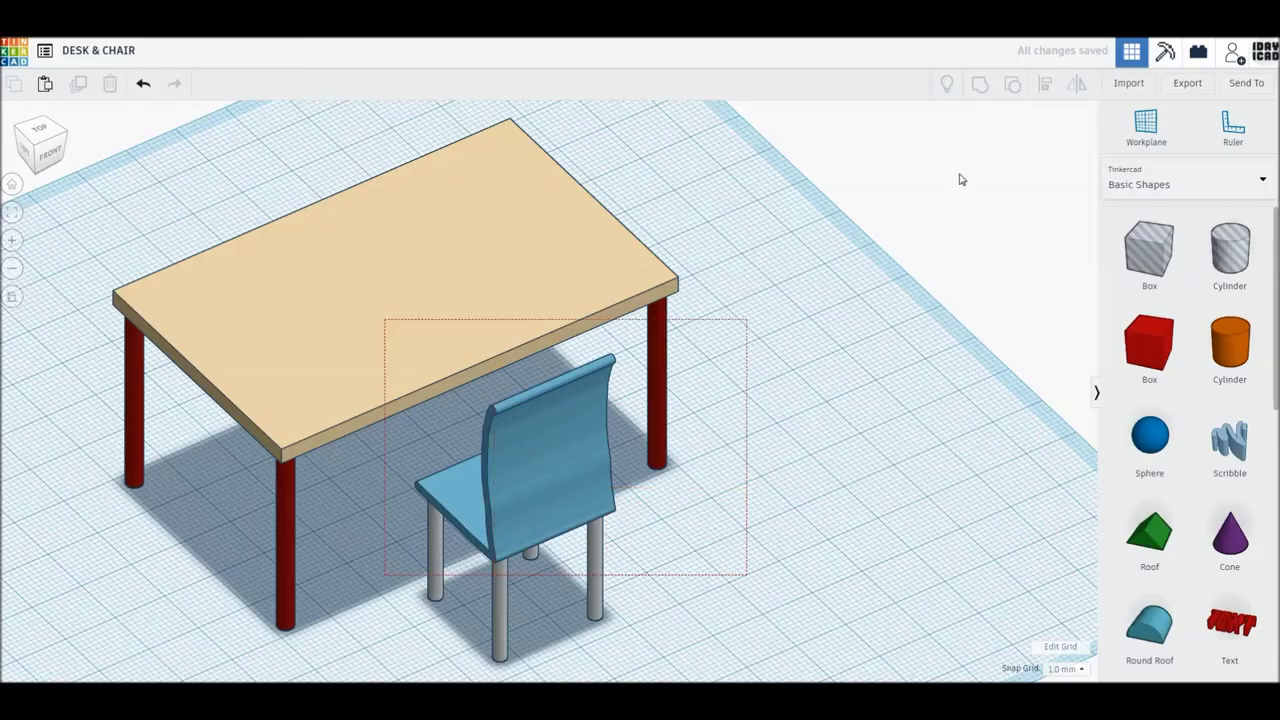
pyautogui.click(1043, 86)
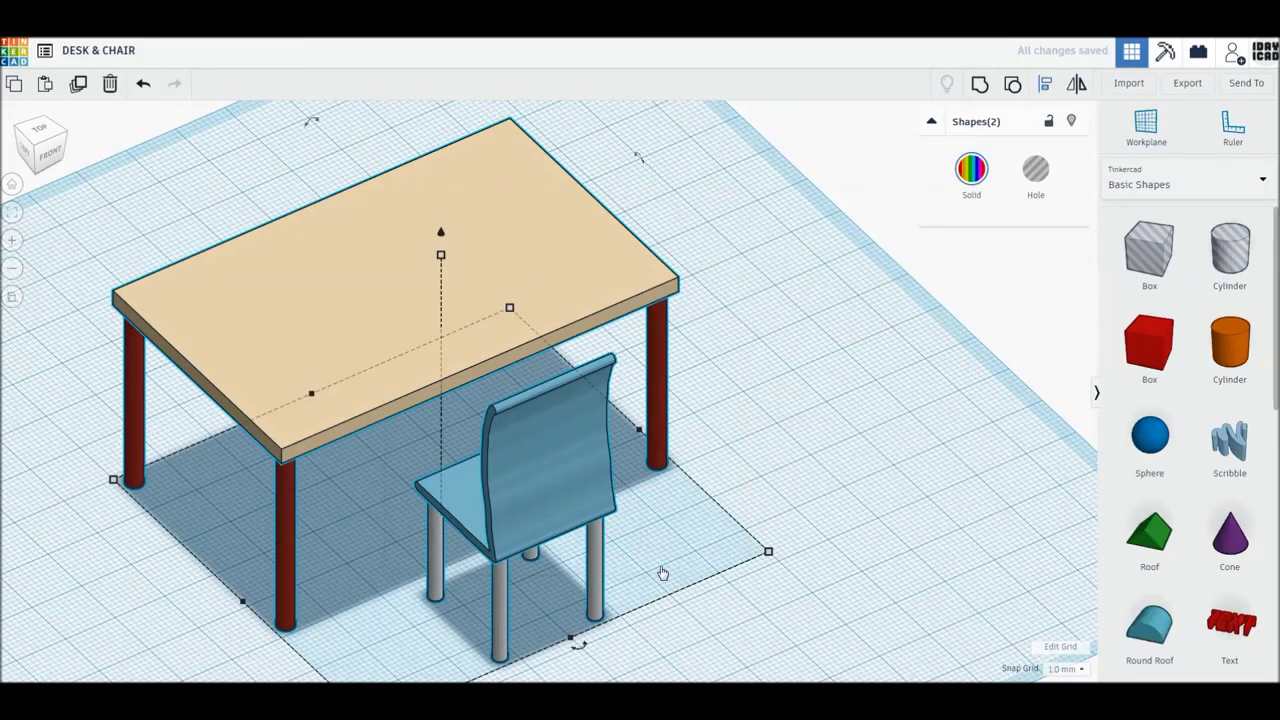
pyautogui.click(580, 648)
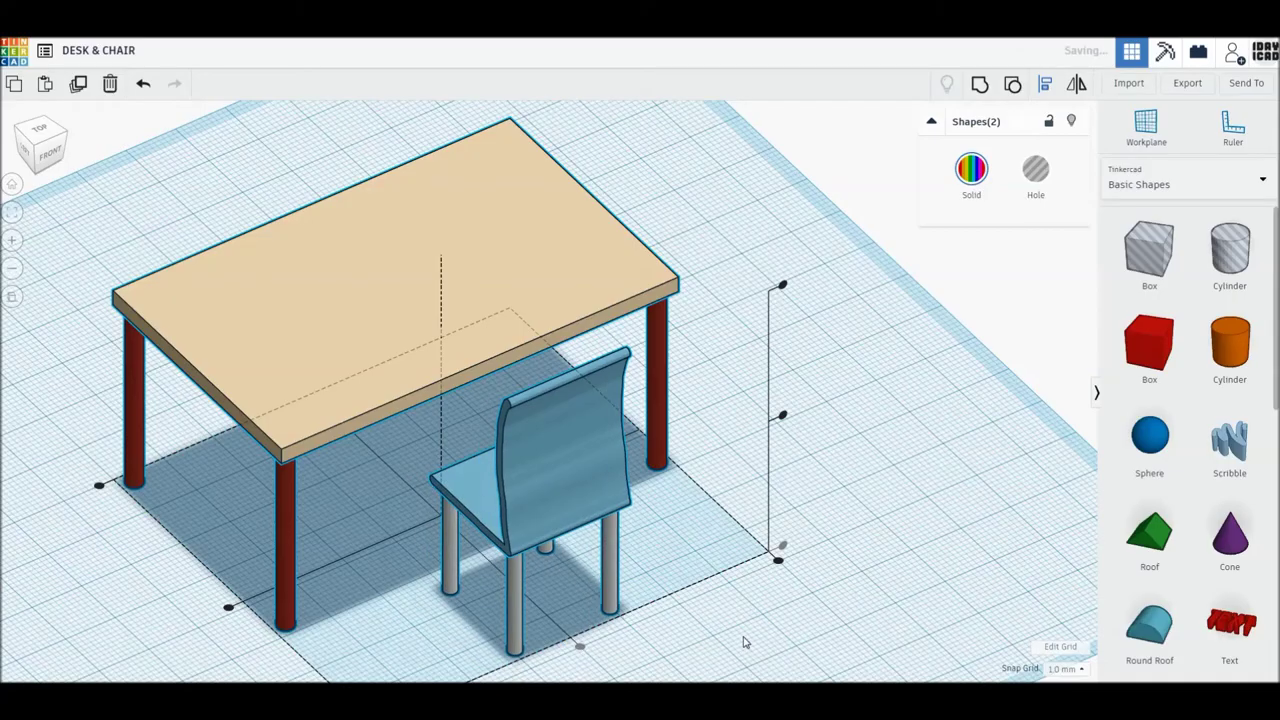
pyautogui.click(743, 642)
pyautogui.click(435, 299)
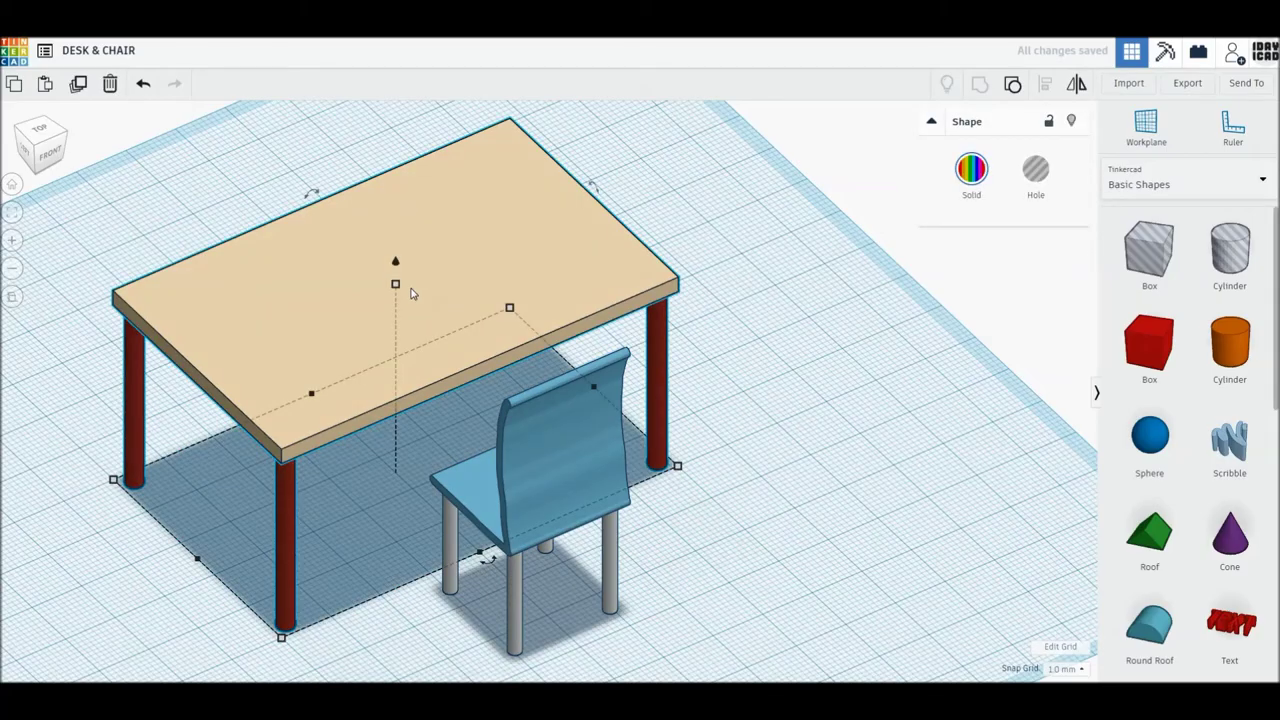
pyautogui.click(396, 285)
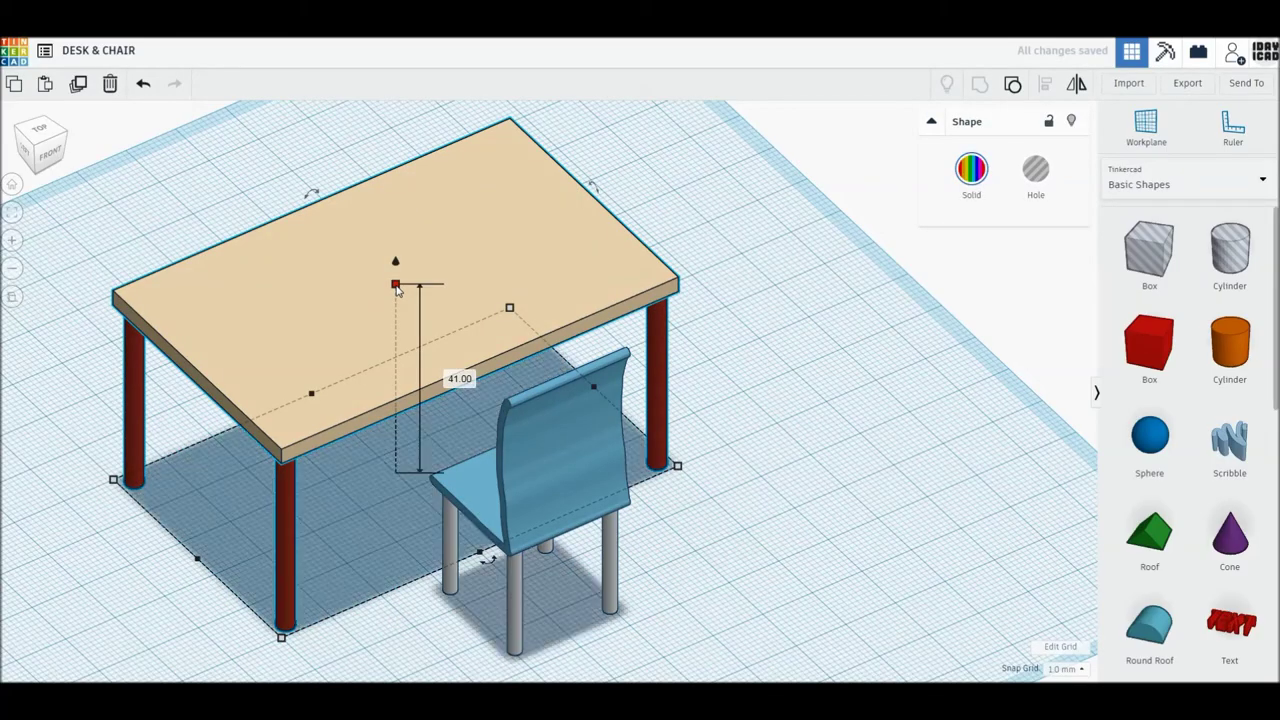
pyautogui.click(1037, 326)
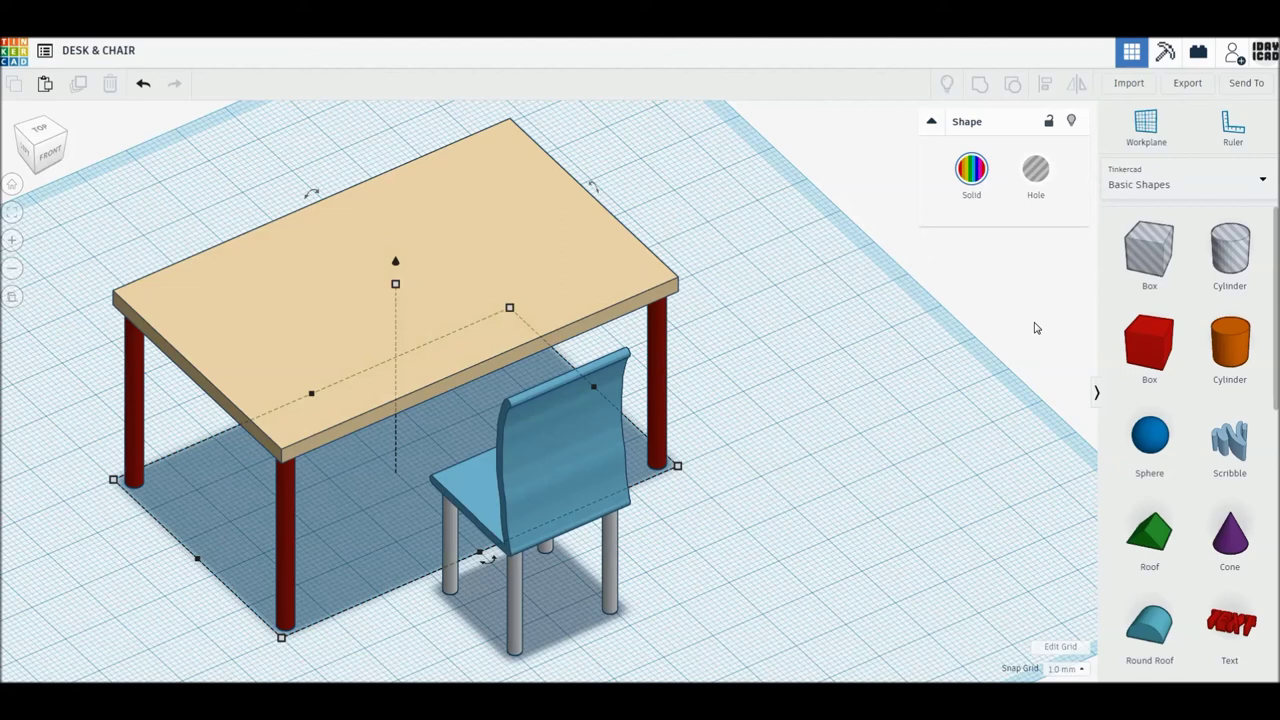
# Switch the shape library to Part Collection and drag the COMPUTER part into the scene.
pyautogui.click(1220, 189)
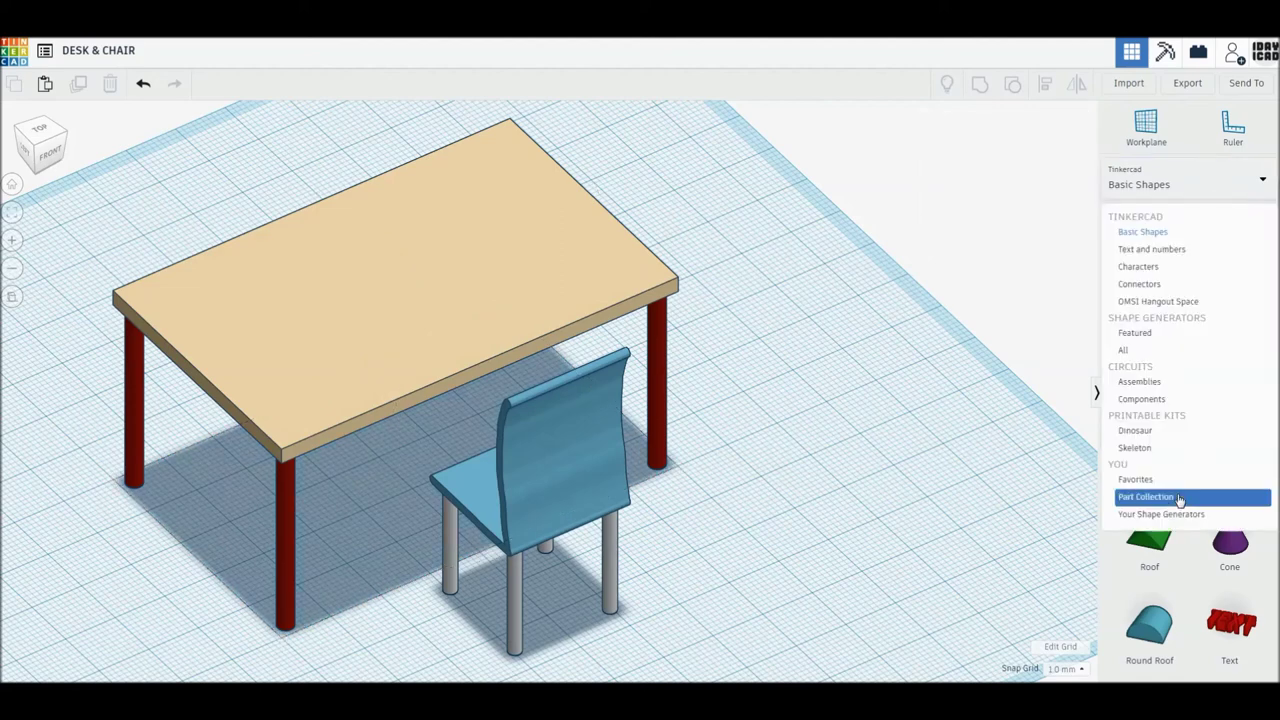
pyautogui.click(1180, 497)
pyautogui.moveTo(1149, 385)
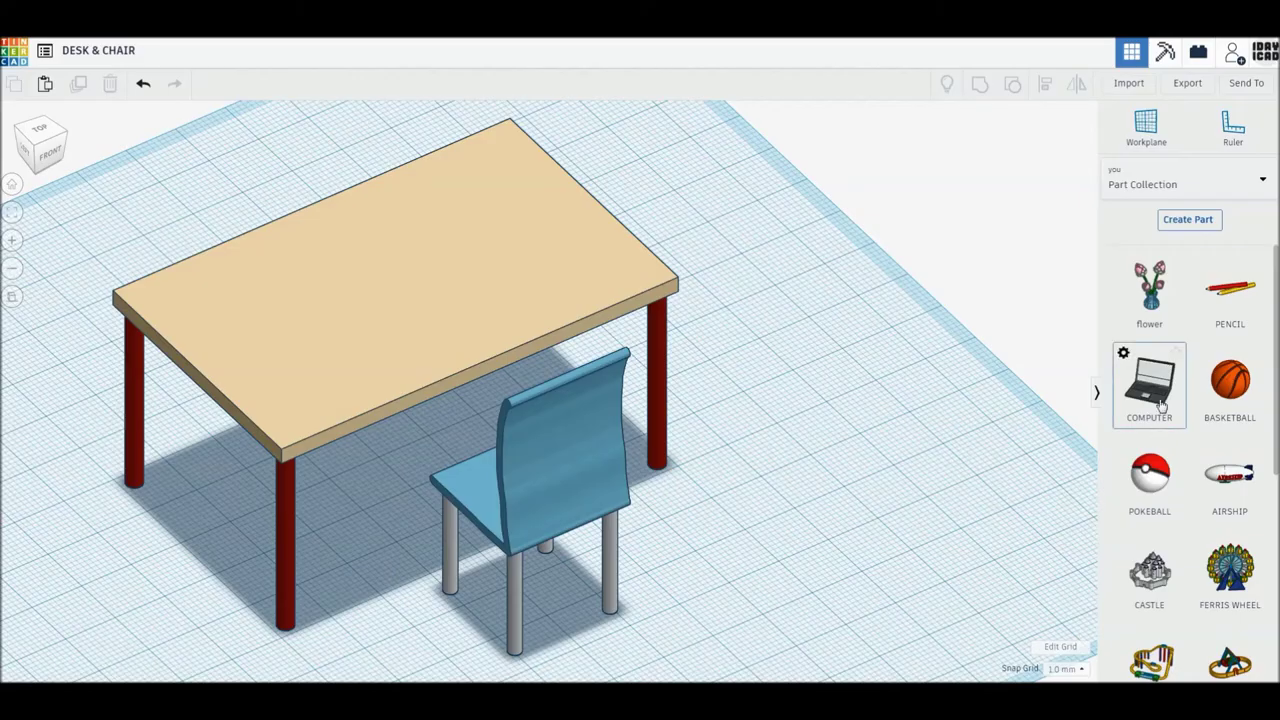
pyautogui.moveTo(1161, 403); pyautogui.dragTo(903, 461)
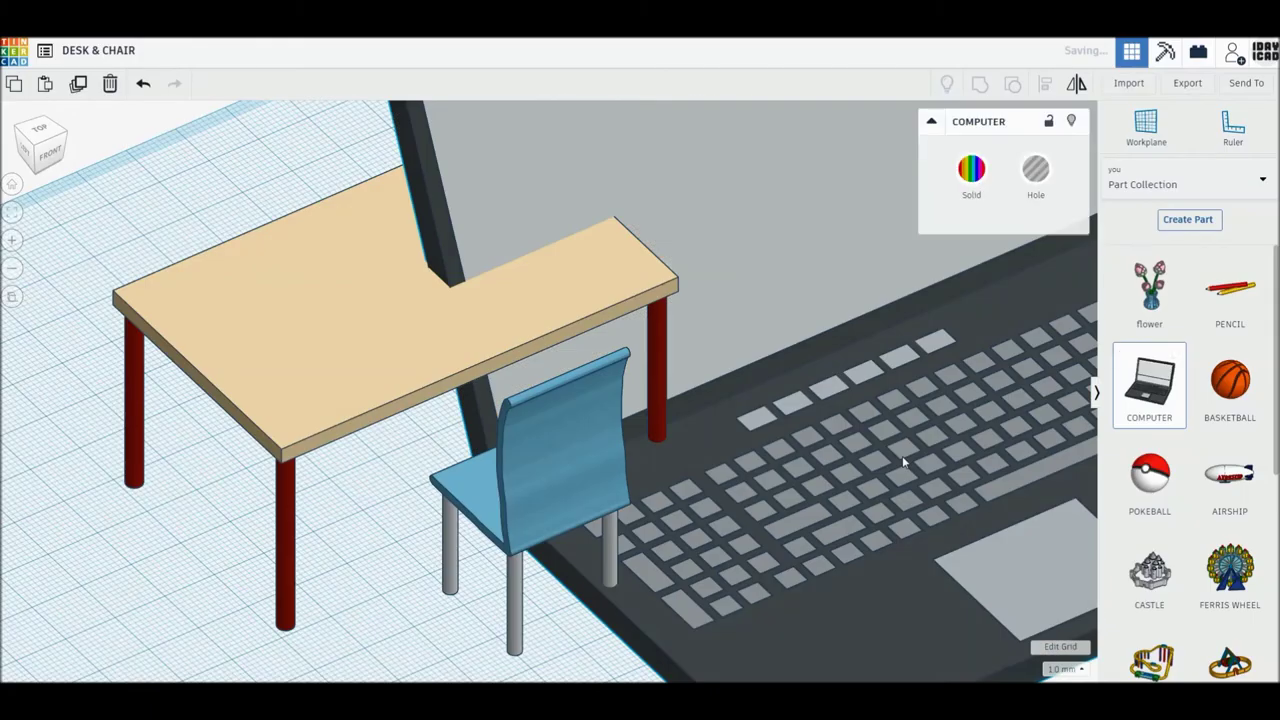
# Shrink the laptop proportionally to a smaller footprint.
pyautogui.scroll(-3, 903, 461)
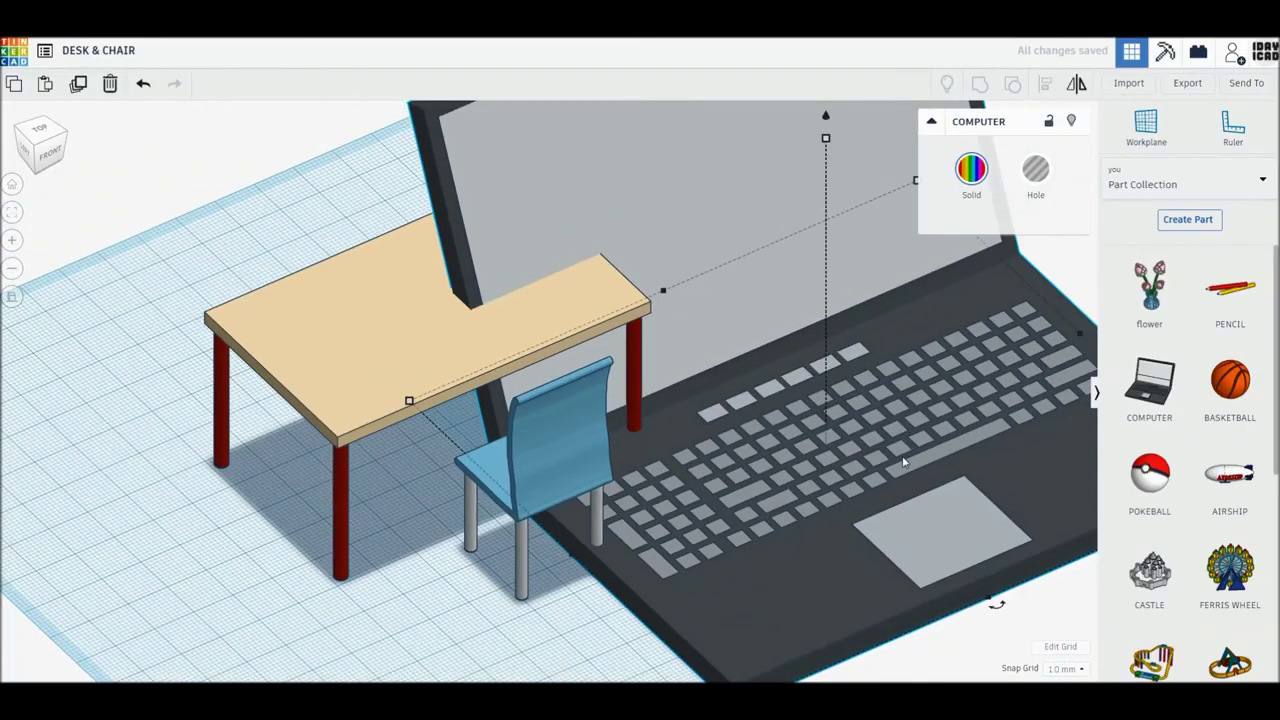
pyautogui.scroll(-2, 818, 278)
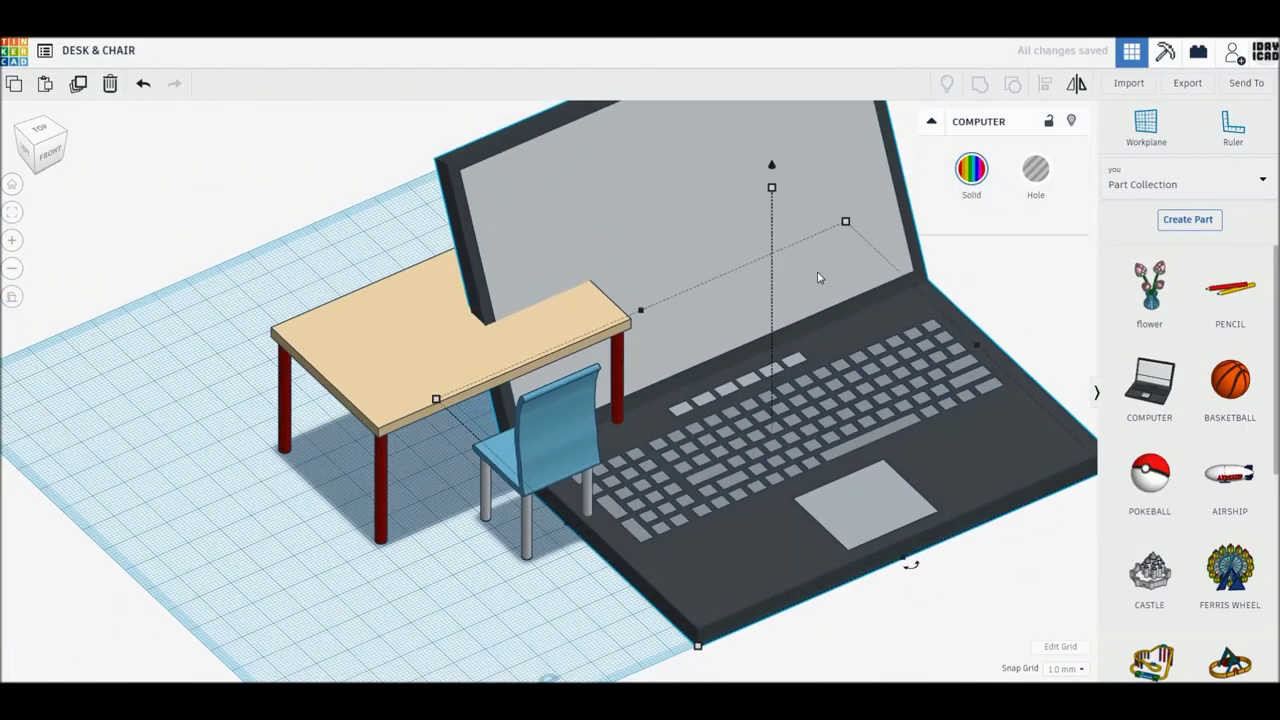
pyautogui.keyDown('shift'); pyautogui.moveTo(772, 188); pyautogui.dragTo(777, 291); pyautogui.keyUp('shift')
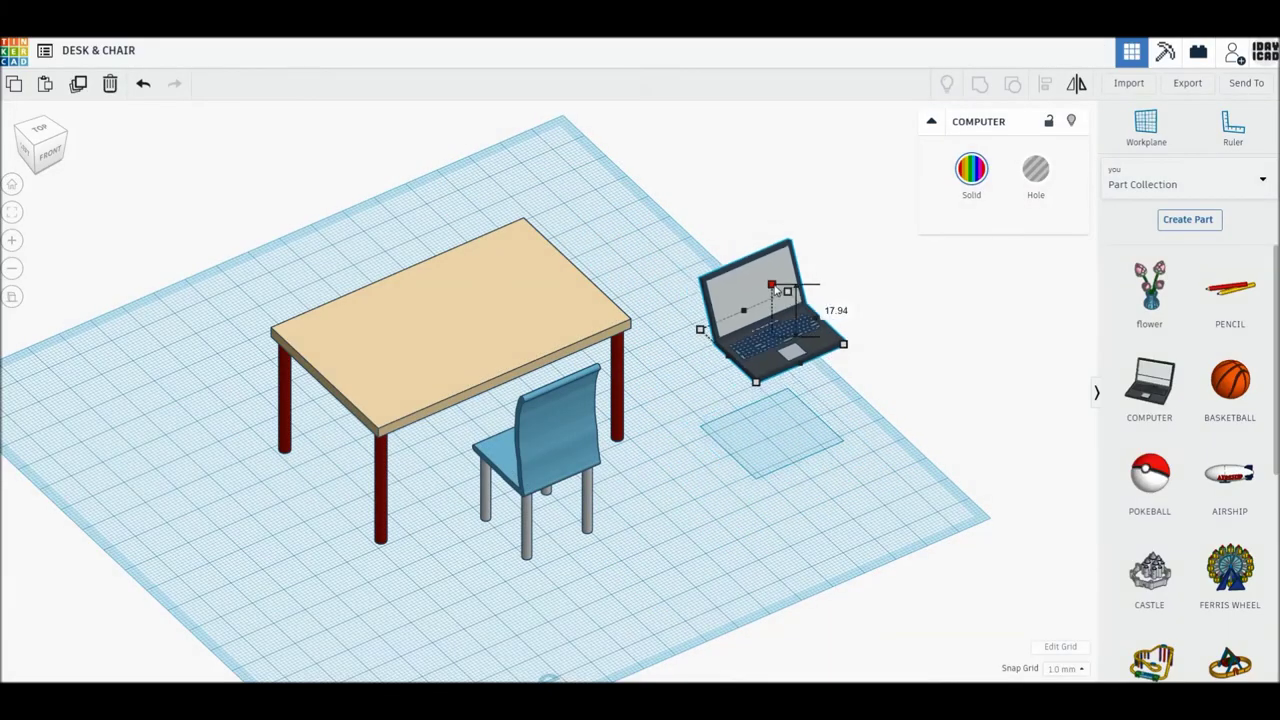
pyautogui.keyDown('shift'); pyautogui.moveTo(842, 342); pyautogui.dragTo(846, 395); pyautogui.keyUp('shift')
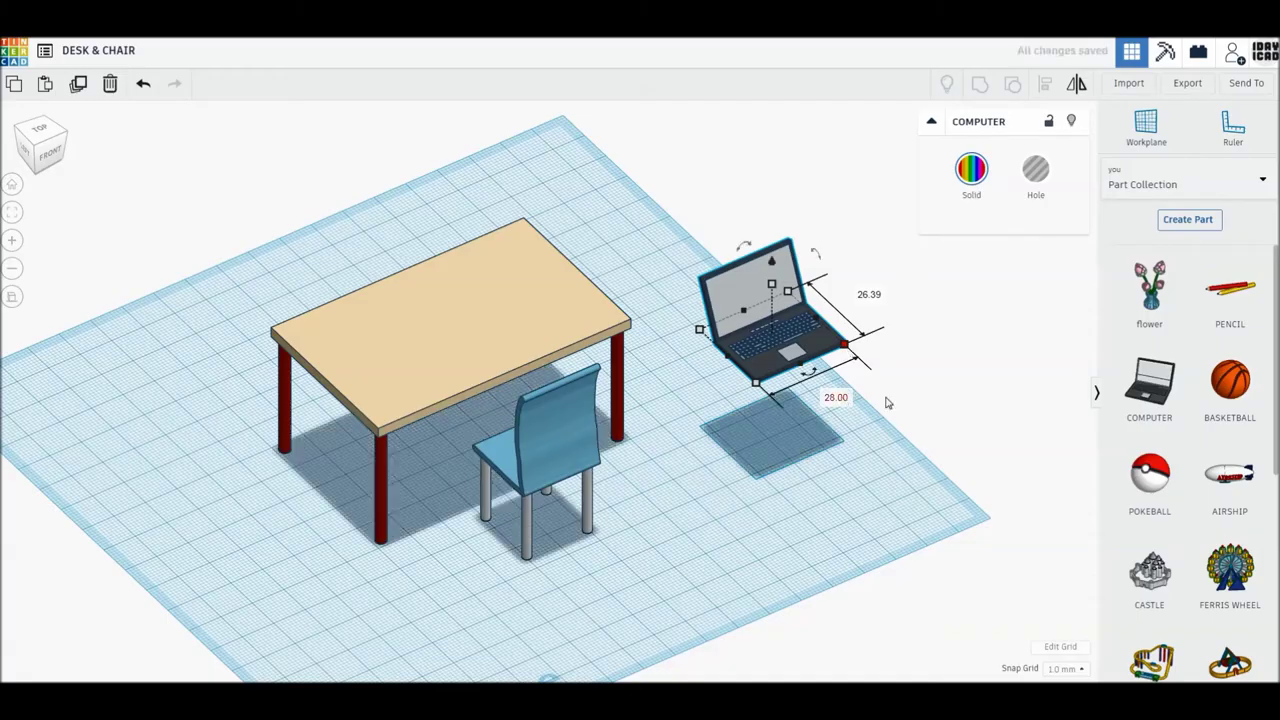
pyautogui.press('Escape')
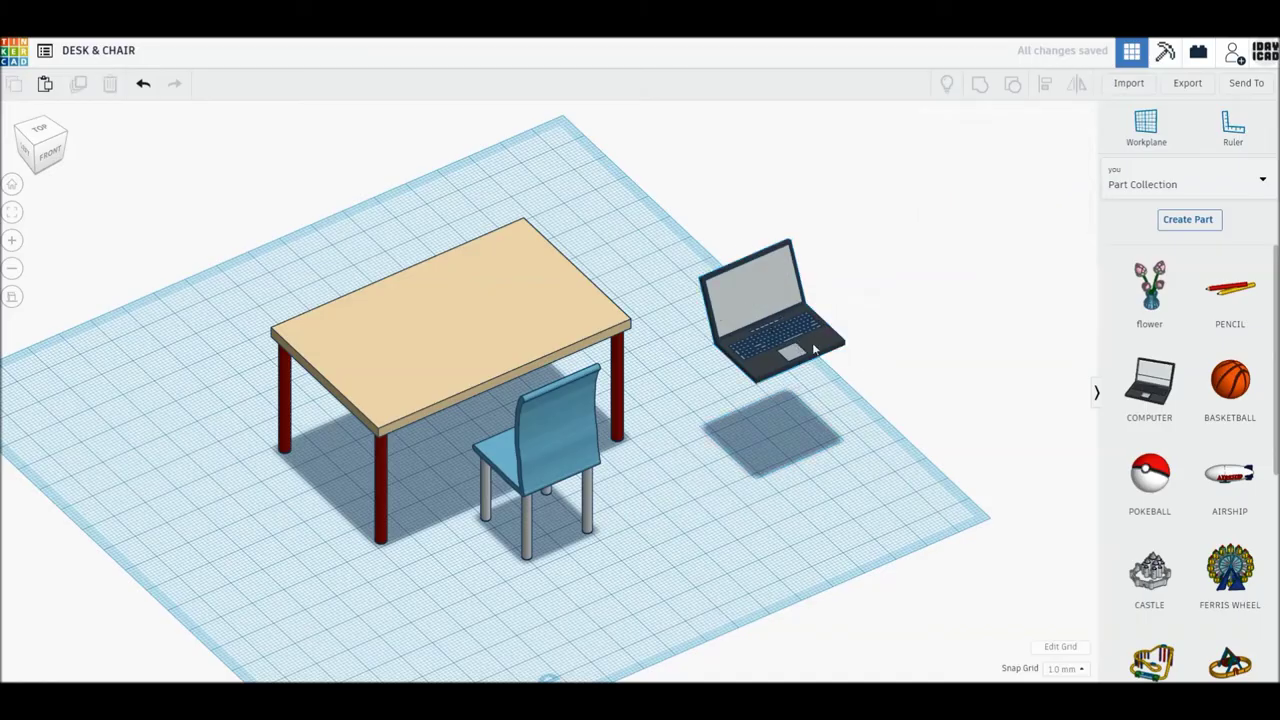
# Lift the laptop to an elevation of 41 and place it on the desk top.
pyautogui.click(815, 349)
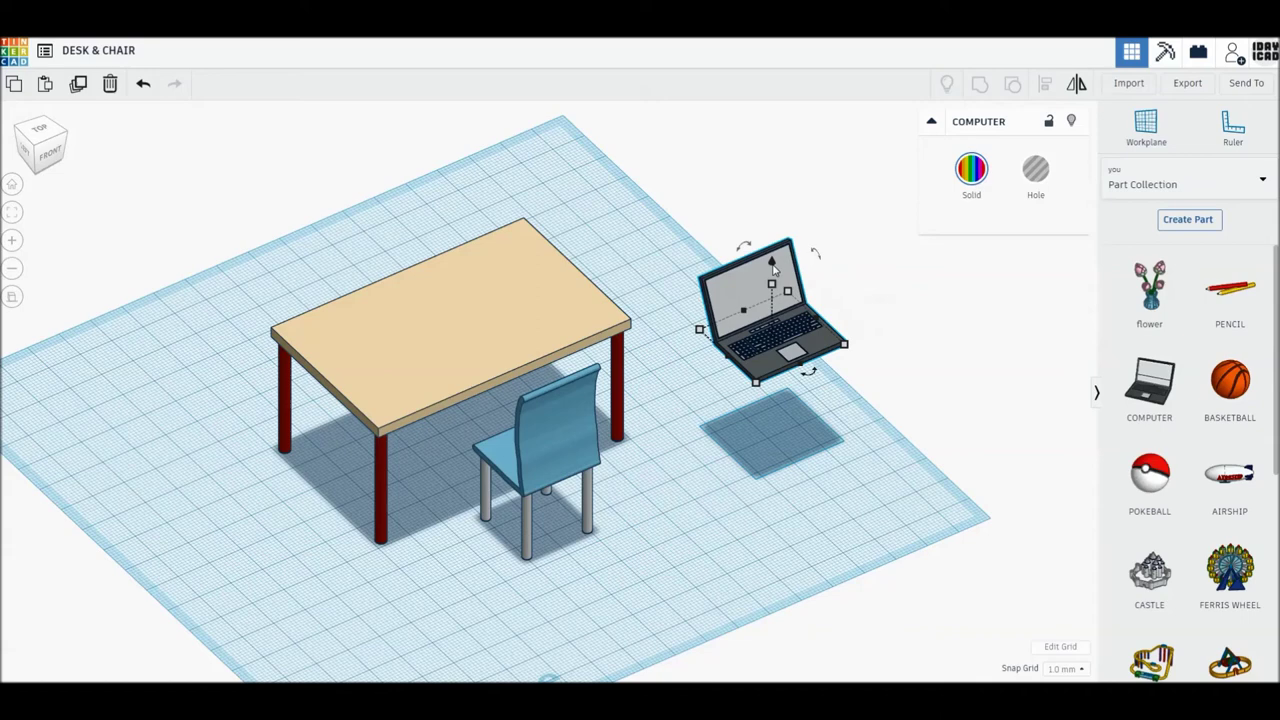
pyautogui.moveTo(775, 255); pyautogui.dragTo(772, 240)
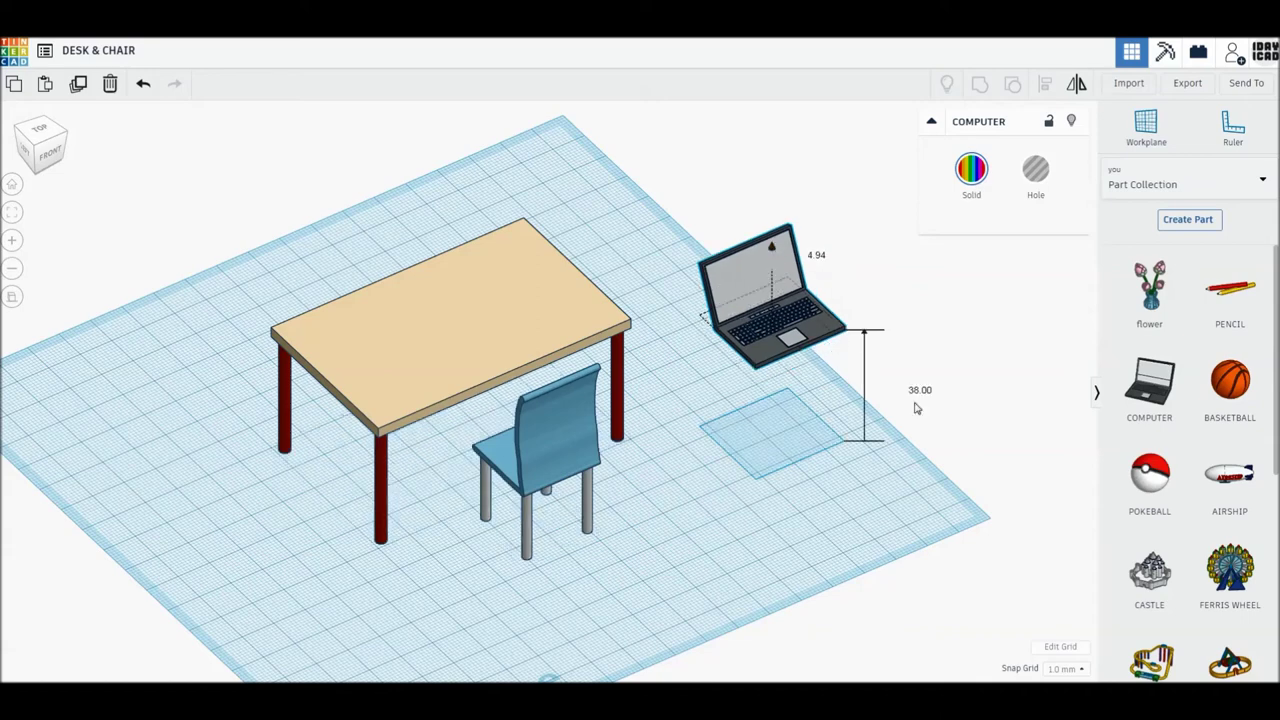
pyautogui.write('41')
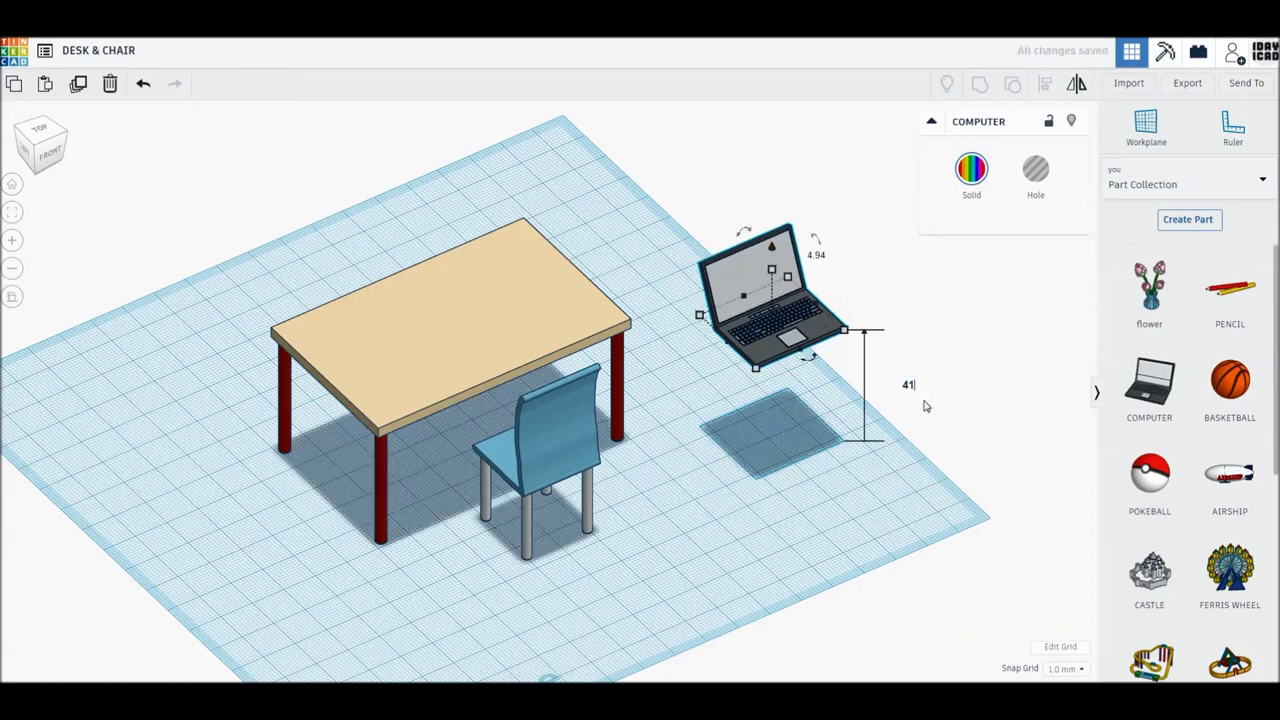
pyautogui.press('Return')
pyautogui.click(830, 360)
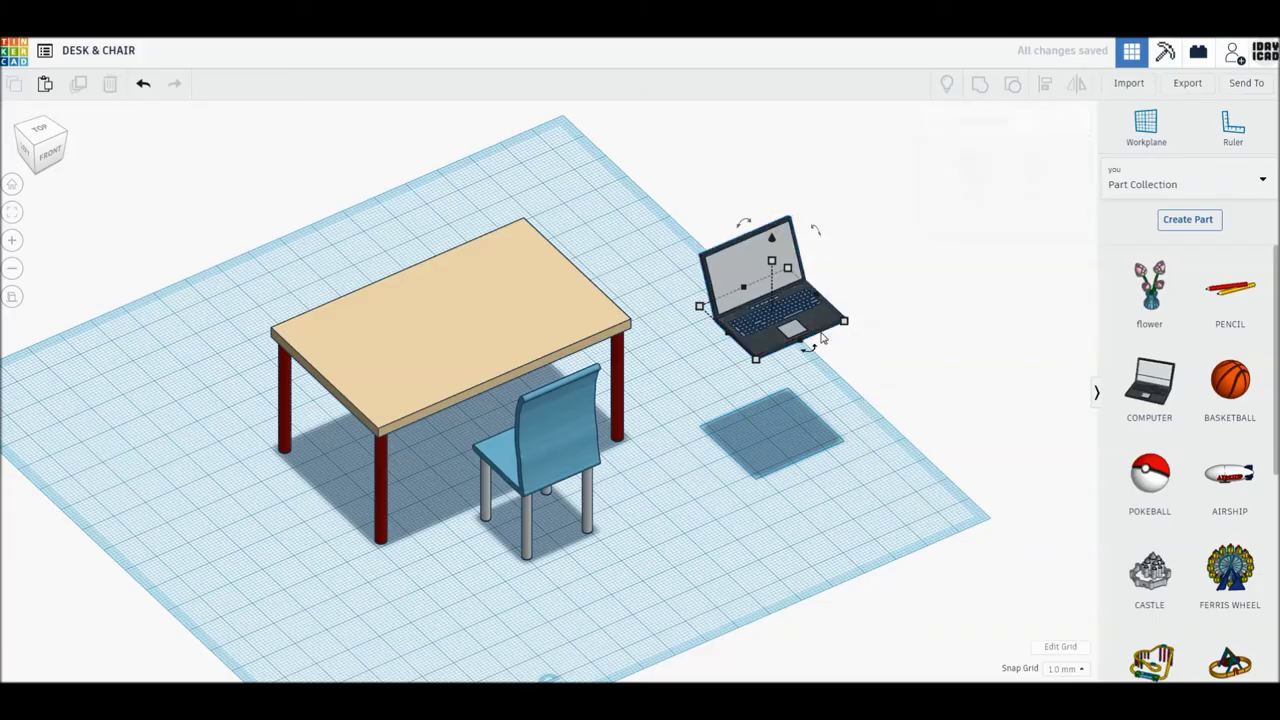
pyautogui.moveTo(818, 330); pyautogui.dragTo(474, 358)
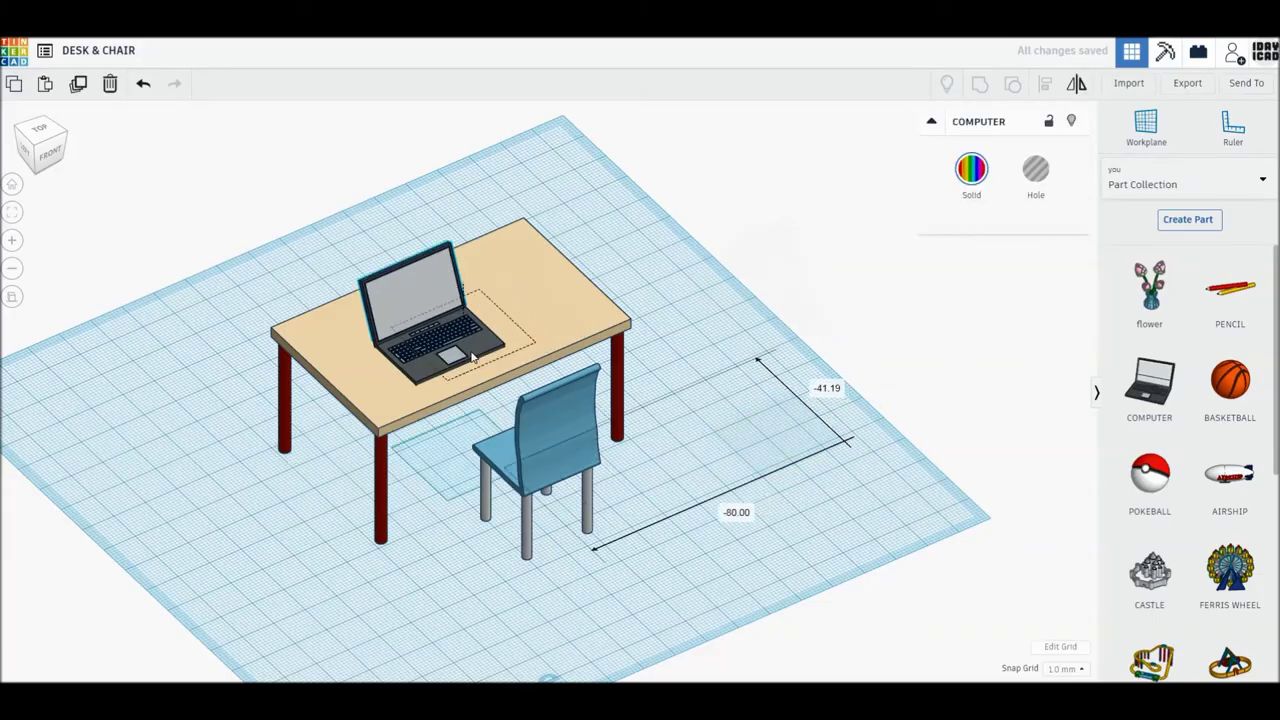
pyautogui.moveTo(465, 364); pyautogui.dragTo(467, 366)
pyautogui.click(790, 319)
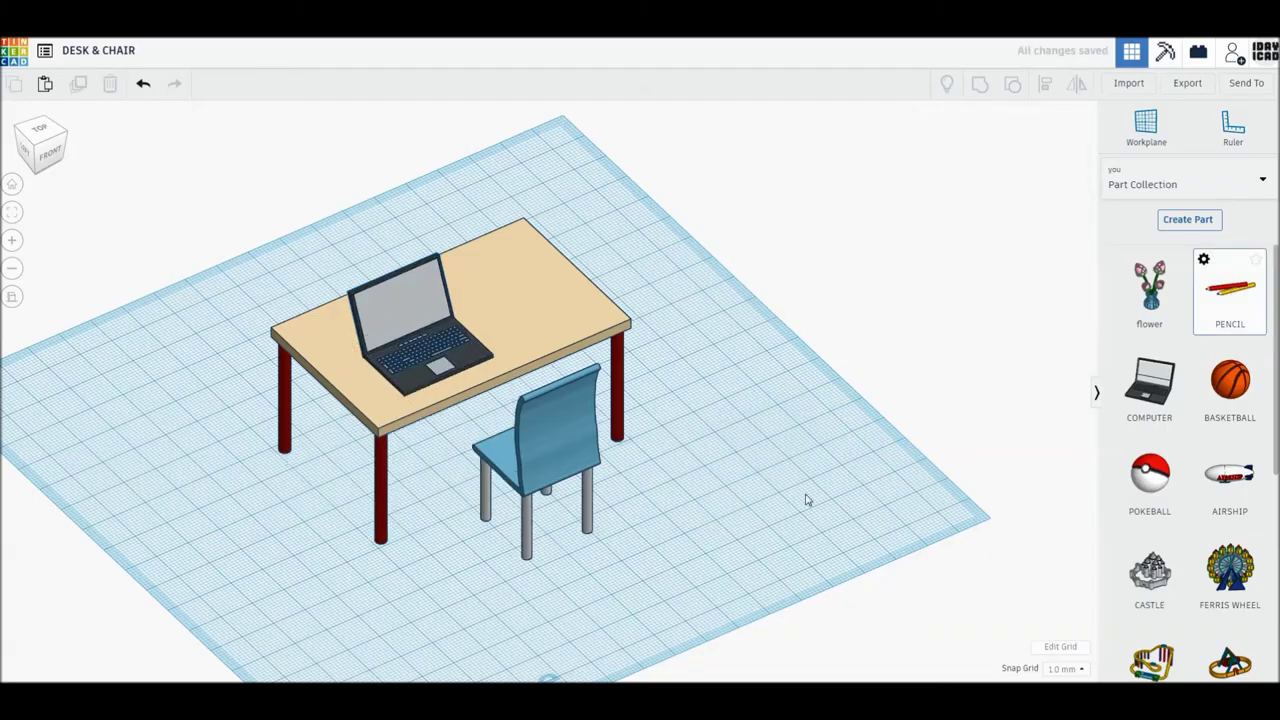
# Add the PENCIL part, shrink it, and raise it to an elevation of 41.
pyautogui.click(843, 524)
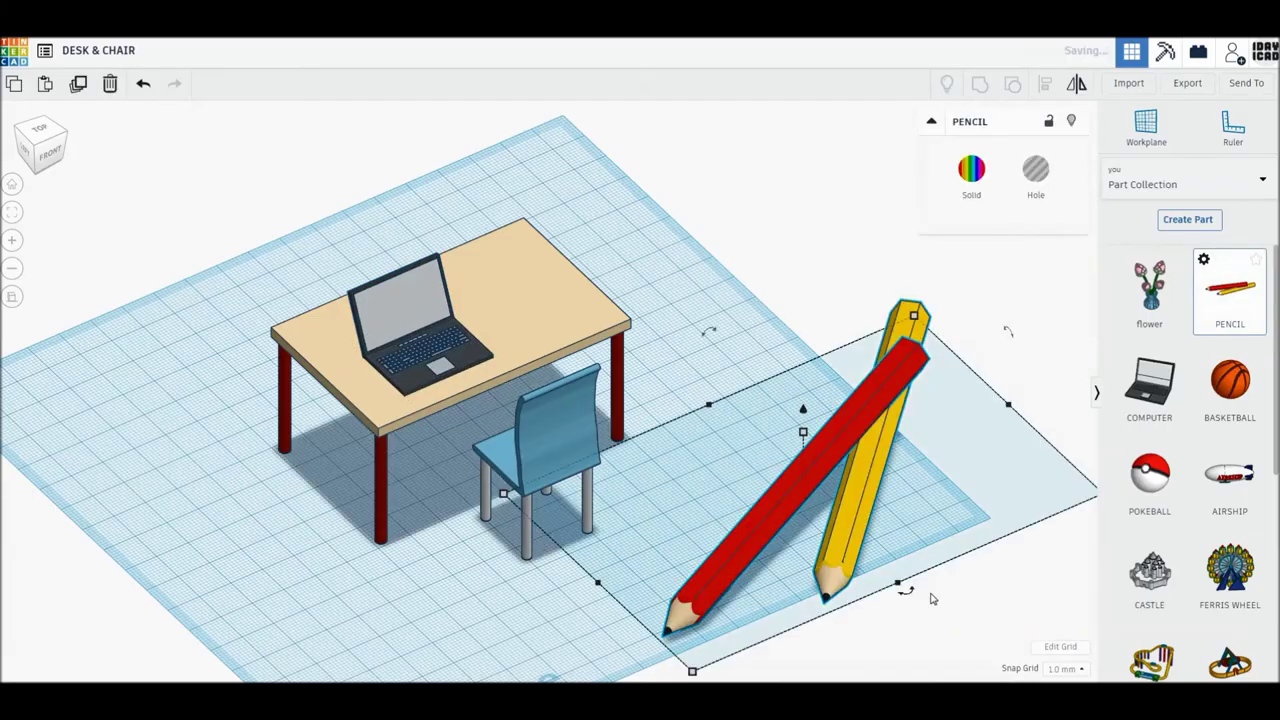
pyautogui.moveTo(692, 673); pyautogui.dragTo(771, 553)
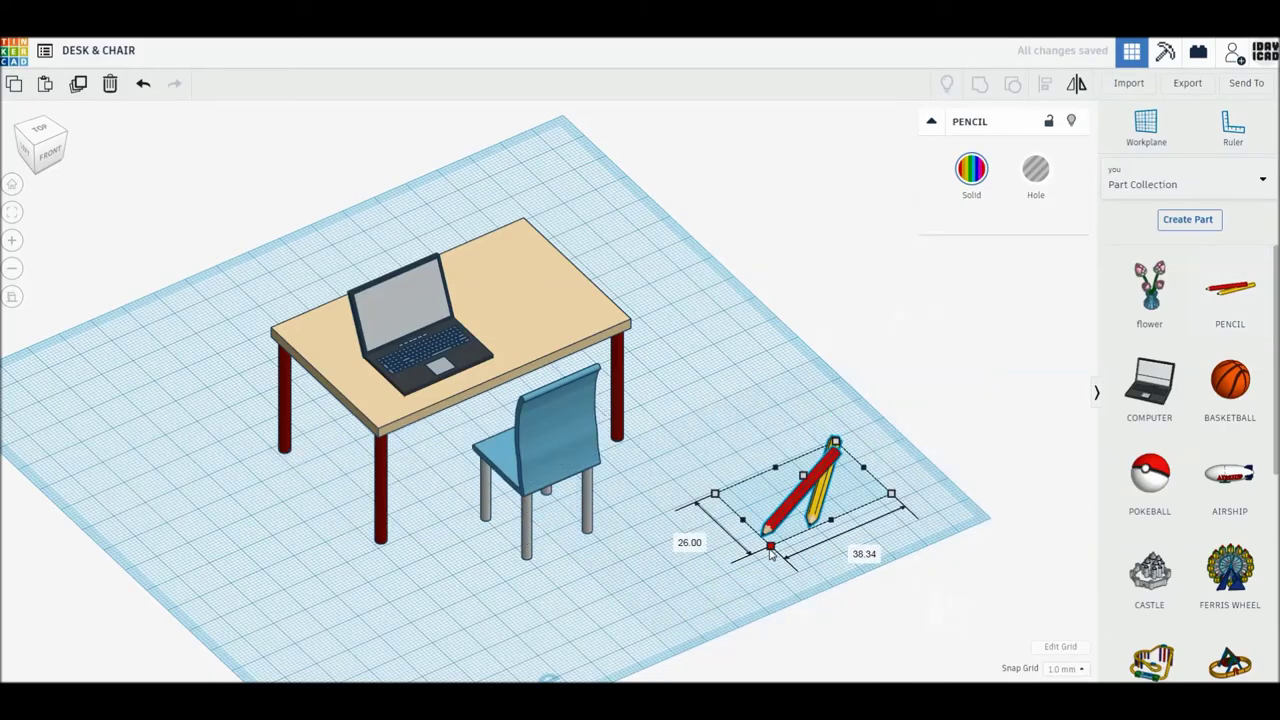
pyautogui.moveTo(771, 553); pyautogui.dragTo(792, 512)
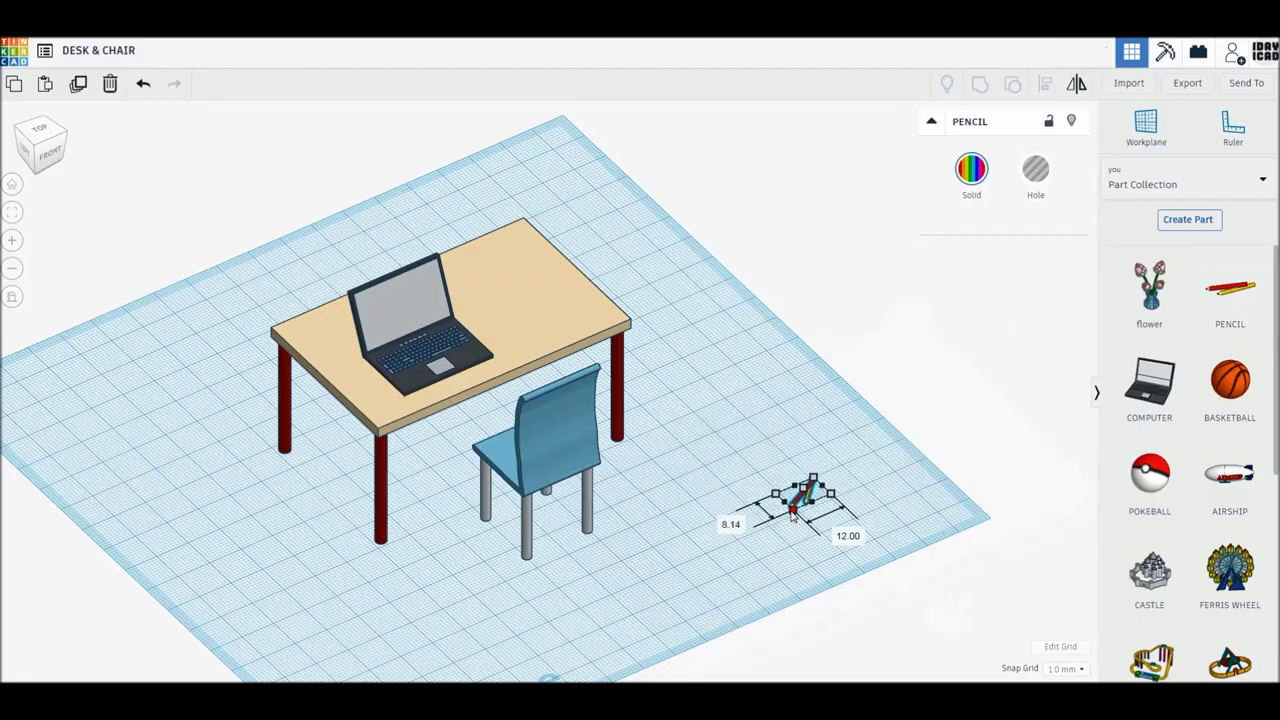
pyautogui.moveTo(806, 476); pyautogui.dragTo(803, 415)
pyautogui.click(895, 466)
pyautogui.write('41')
pyautogui.press('Return')
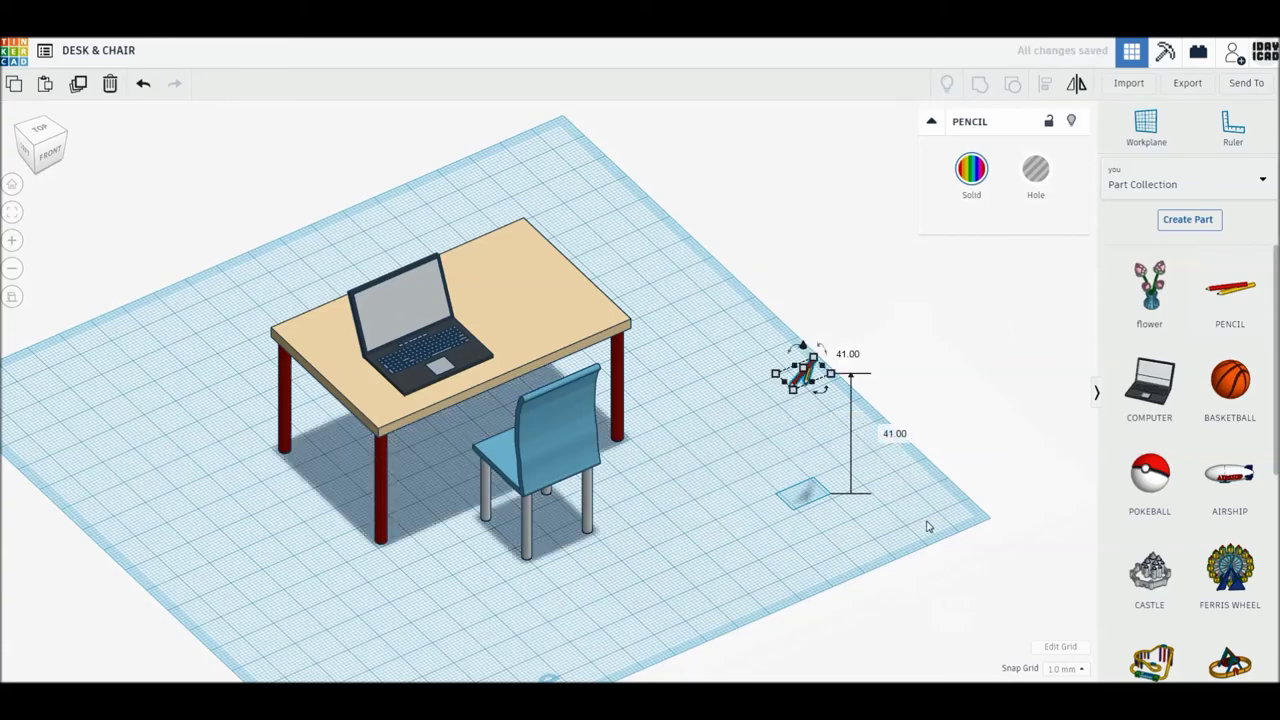
pyautogui.press('Escape')
# Move the pencils onto the desk right of the laptop and rotate them 120°.
pyautogui.moveTo(810, 374); pyautogui.dragTo(508, 342)
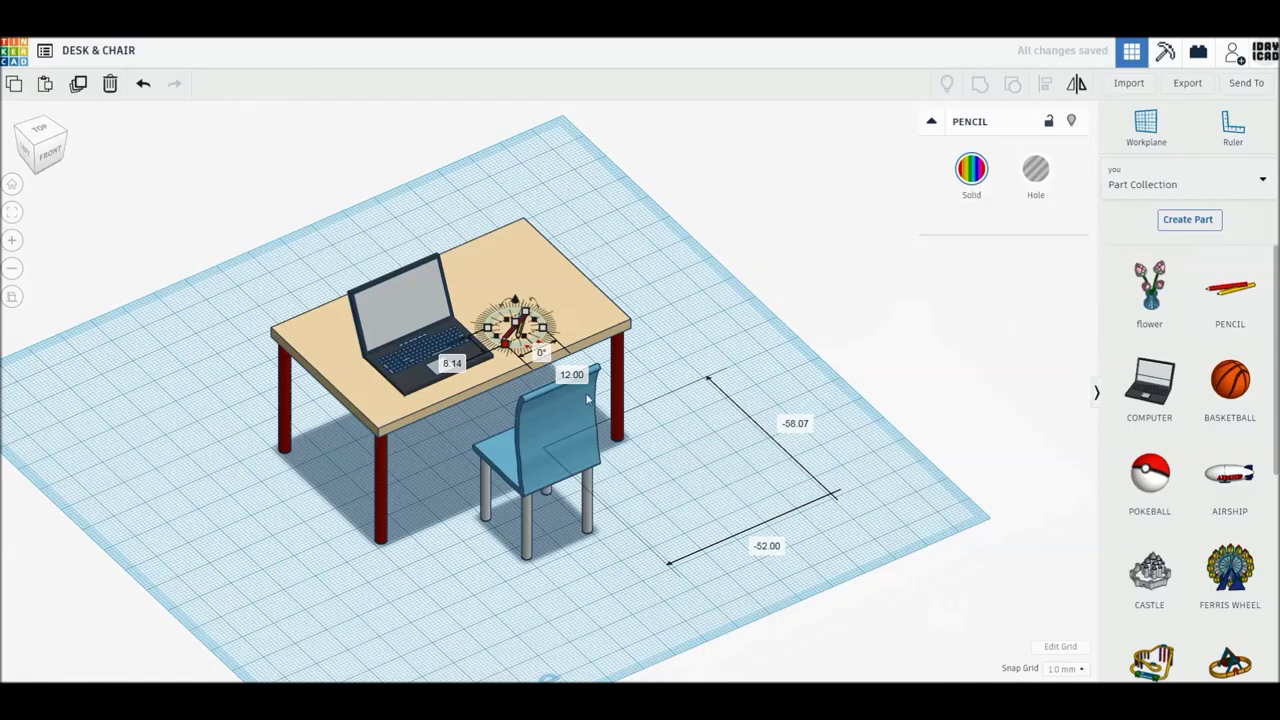
pyautogui.moveTo(588, 398); pyautogui.dragTo(588, 398)
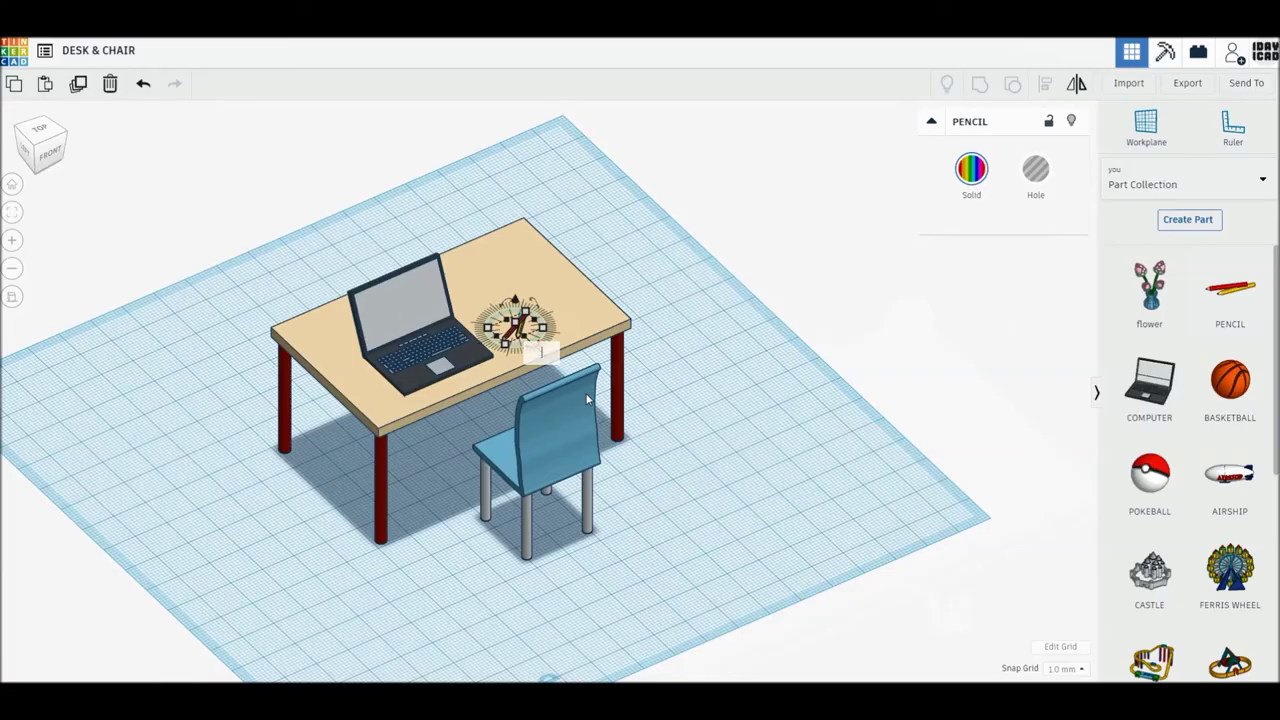
pyautogui.write('120')
pyautogui.press('Return')
pyautogui.click(806, 443)
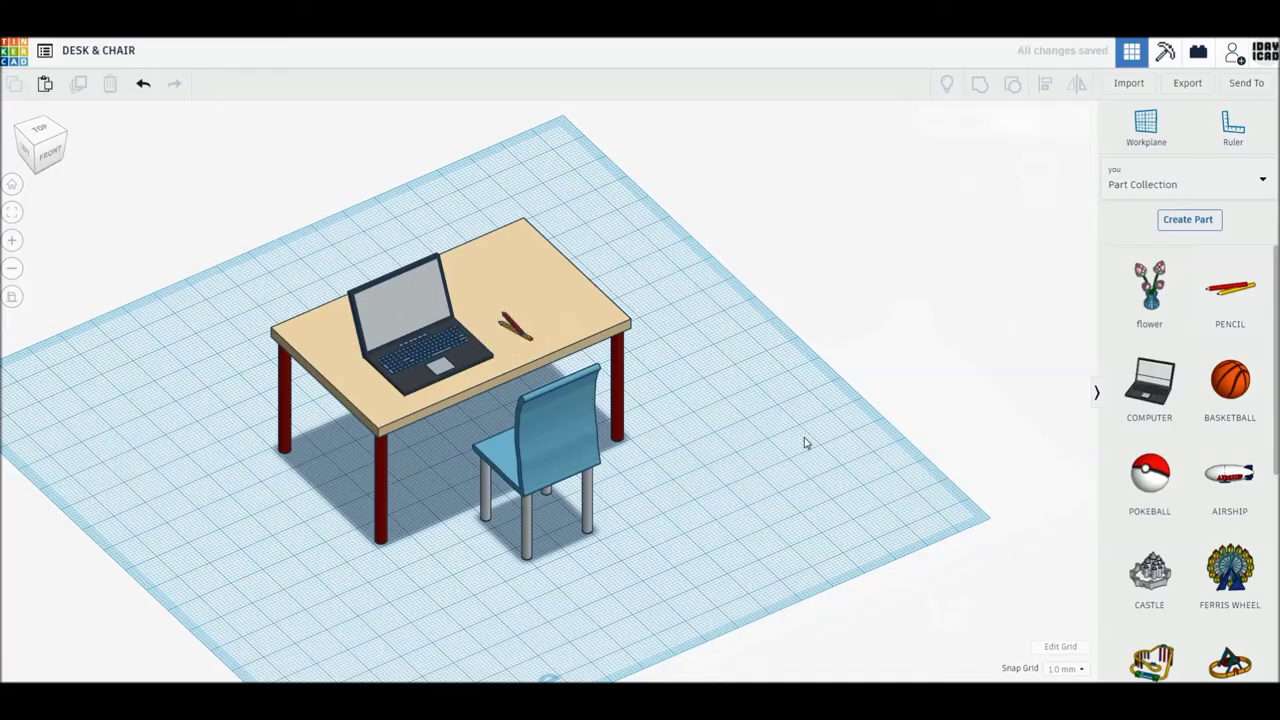
pyautogui.click(1158, 296)
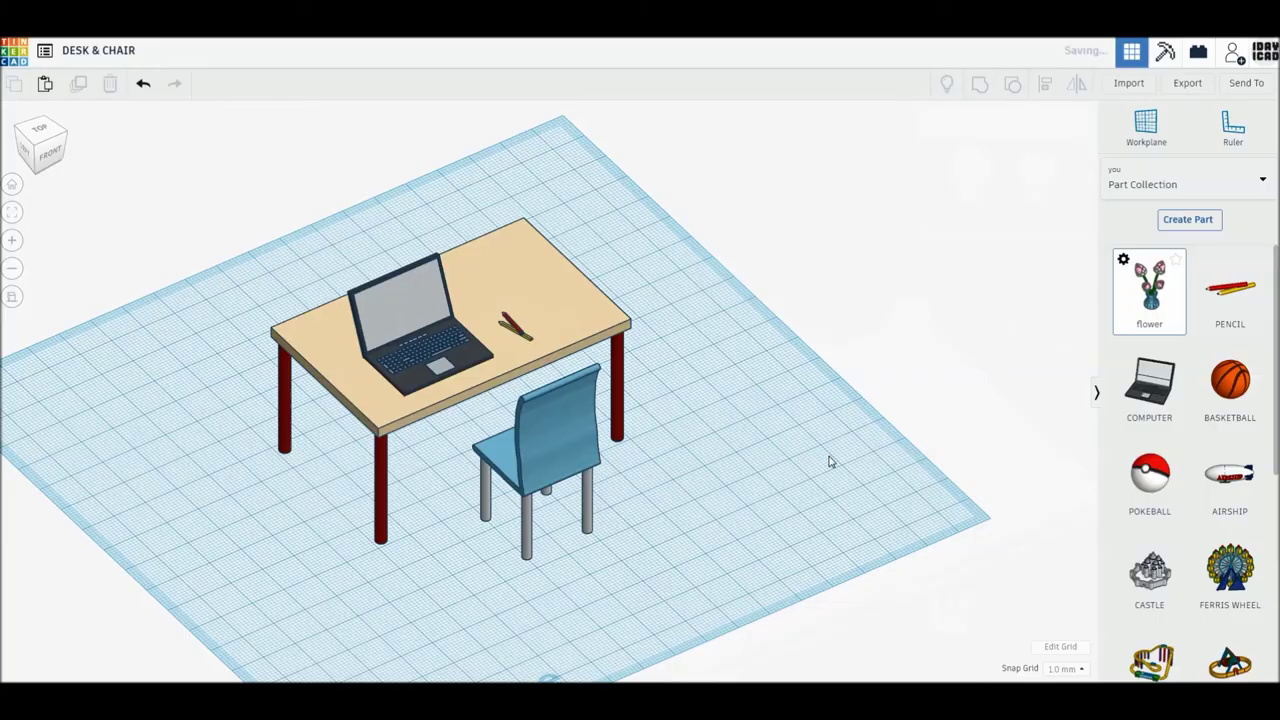
# Place the flower vase part on the workplane and shrink it uniformly.
pyautogui.click(826, 457)
pyautogui.scroll(-2, 812, 469)
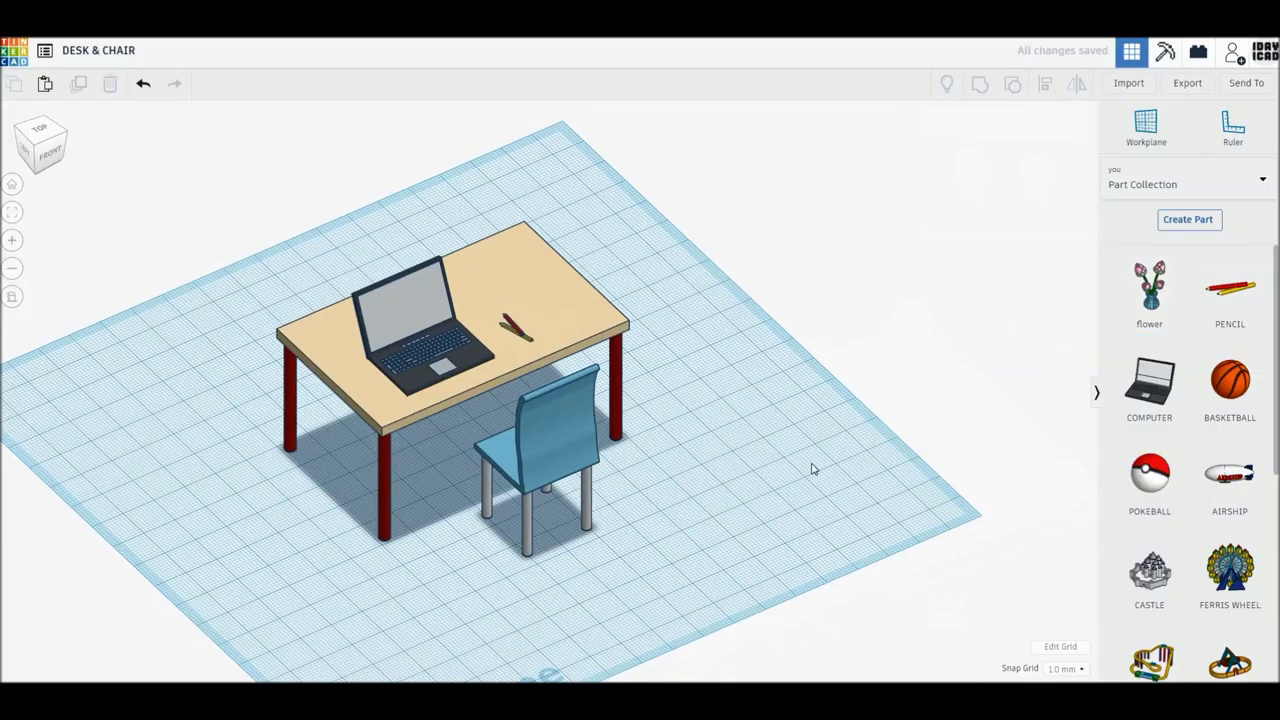
pyautogui.click(1150, 300)
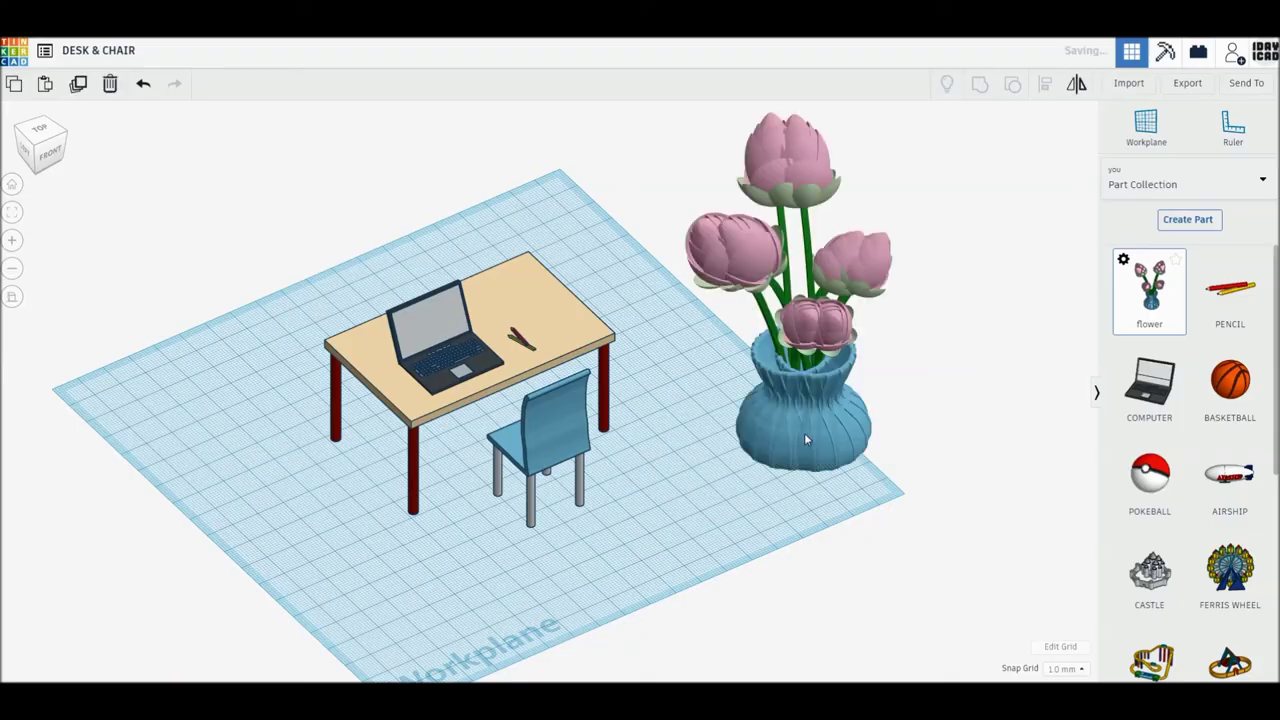
pyautogui.click(804, 433)
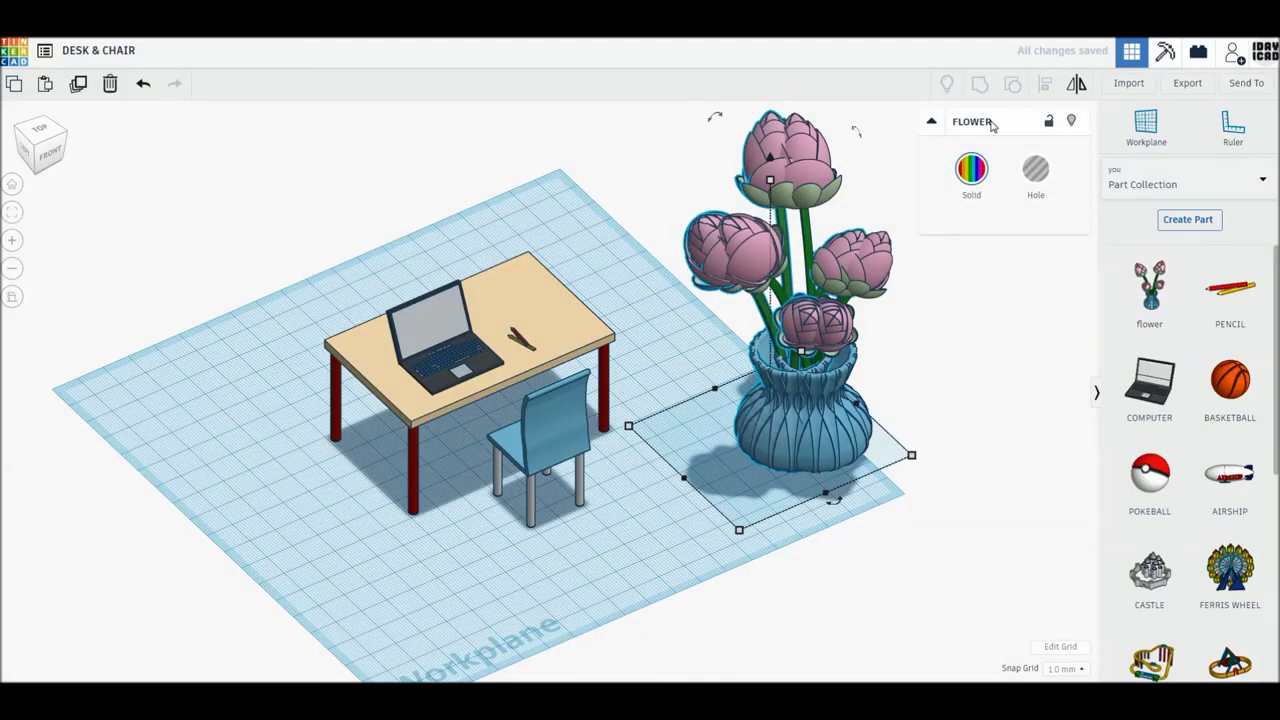
pyautogui.click(817, 394)
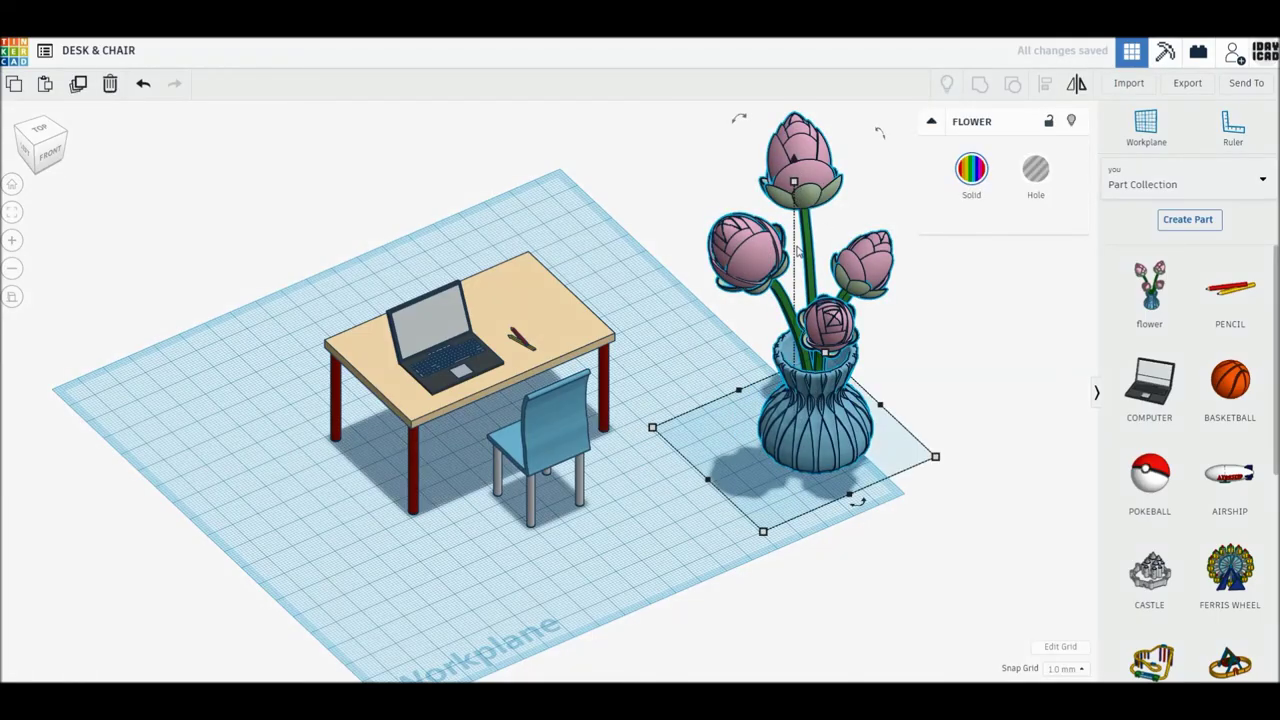
pyautogui.keyDown('shift'); pyautogui.moveTo(797, 250); pyautogui.dragTo(798, 268); pyautogui.keyUp('shift')
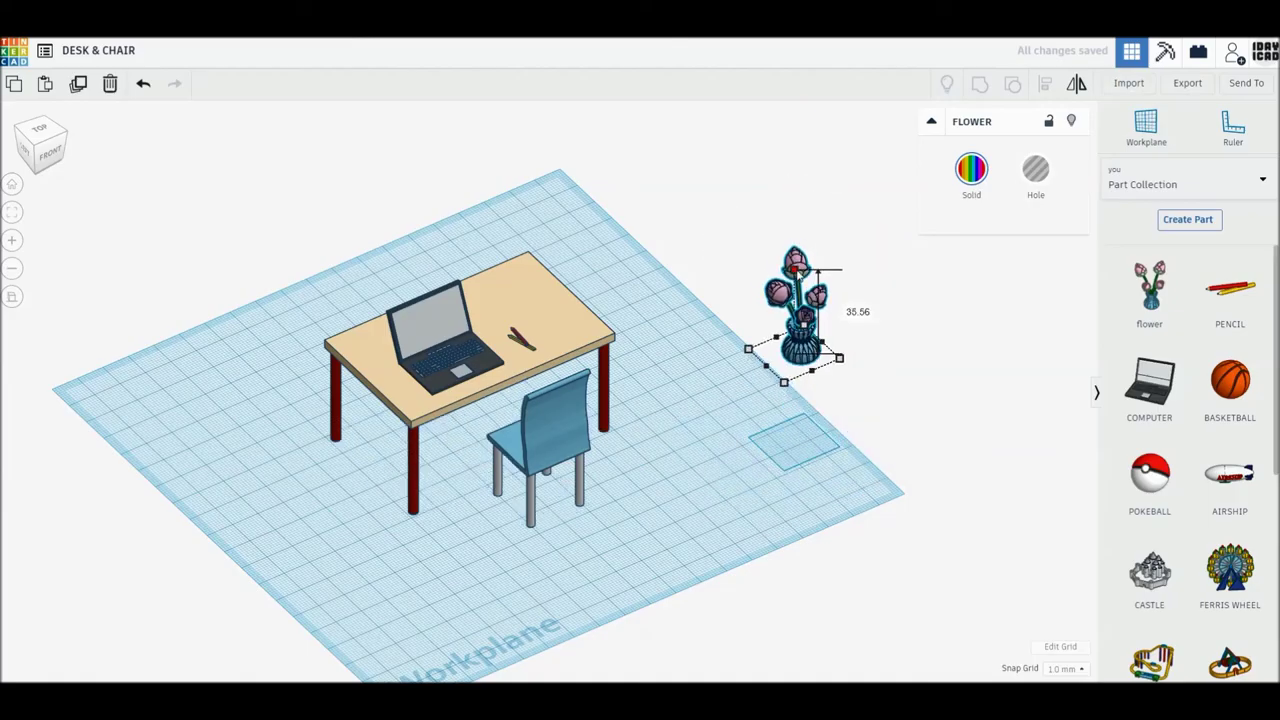
pyautogui.keyDown('shift'); pyautogui.moveTo(797, 269); pyautogui.dragTo(797, 285); pyautogui.keyUp('shift')
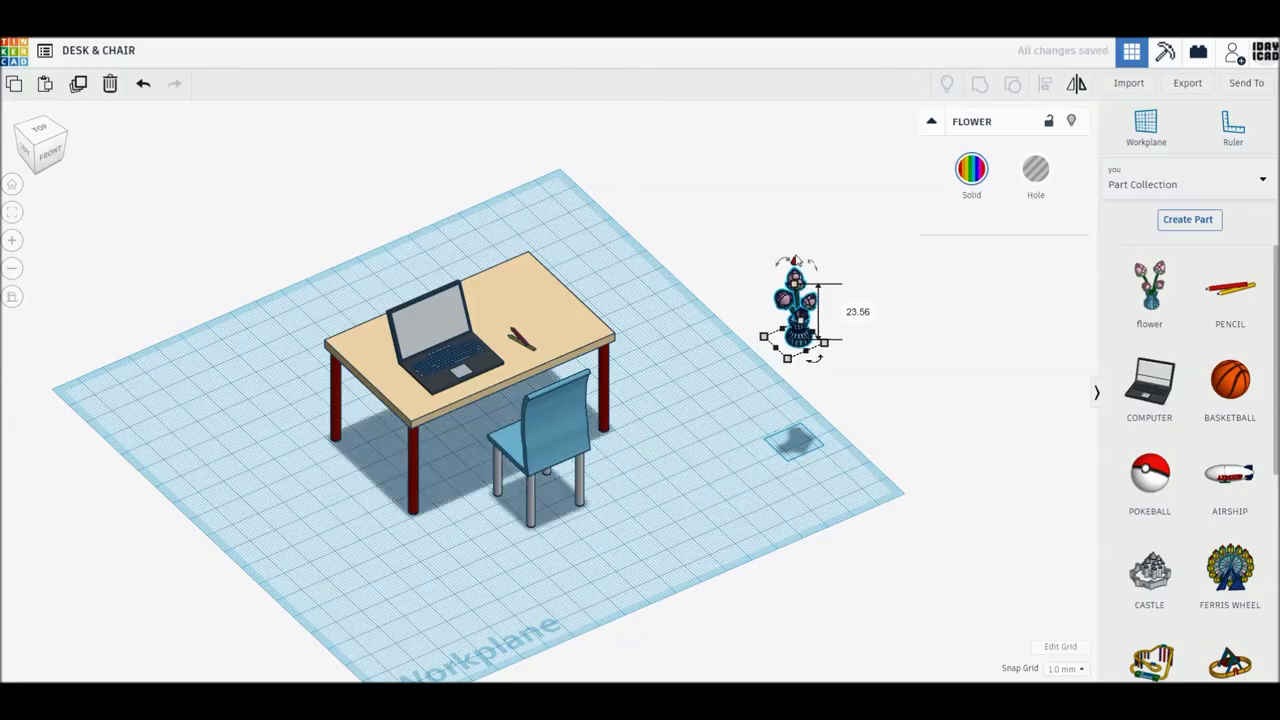
# Raise the vase to 41 and set it on the desk's back-right corner, in perspective Home view.
pyautogui.moveTo(794, 262); pyautogui.dragTo(884, 406)
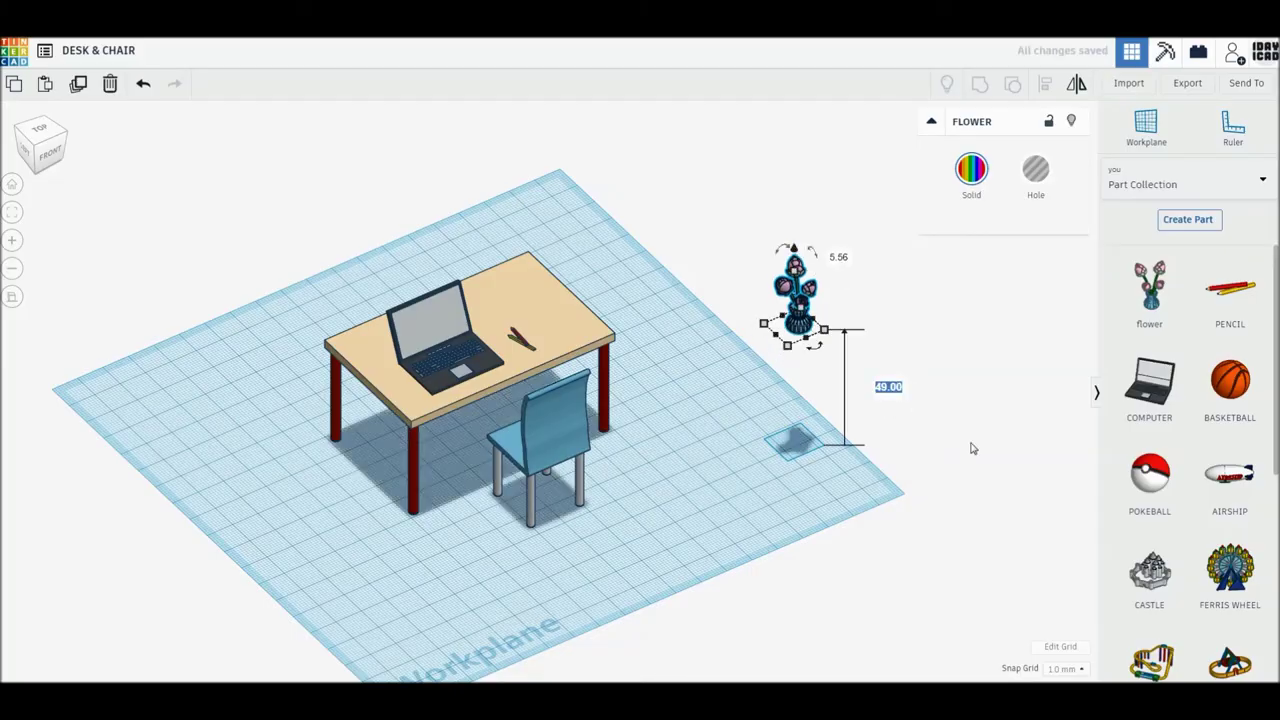
pyautogui.write('41')
pyautogui.press('Return')
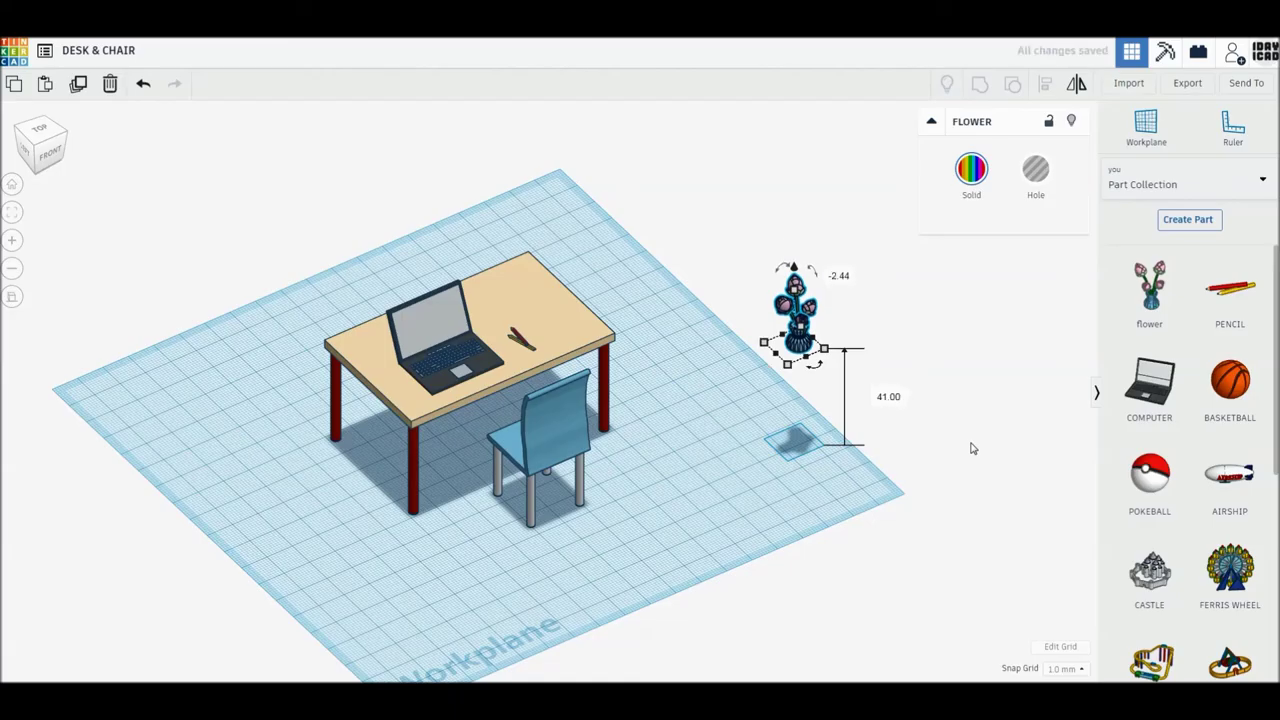
pyautogui.click(845, 415)
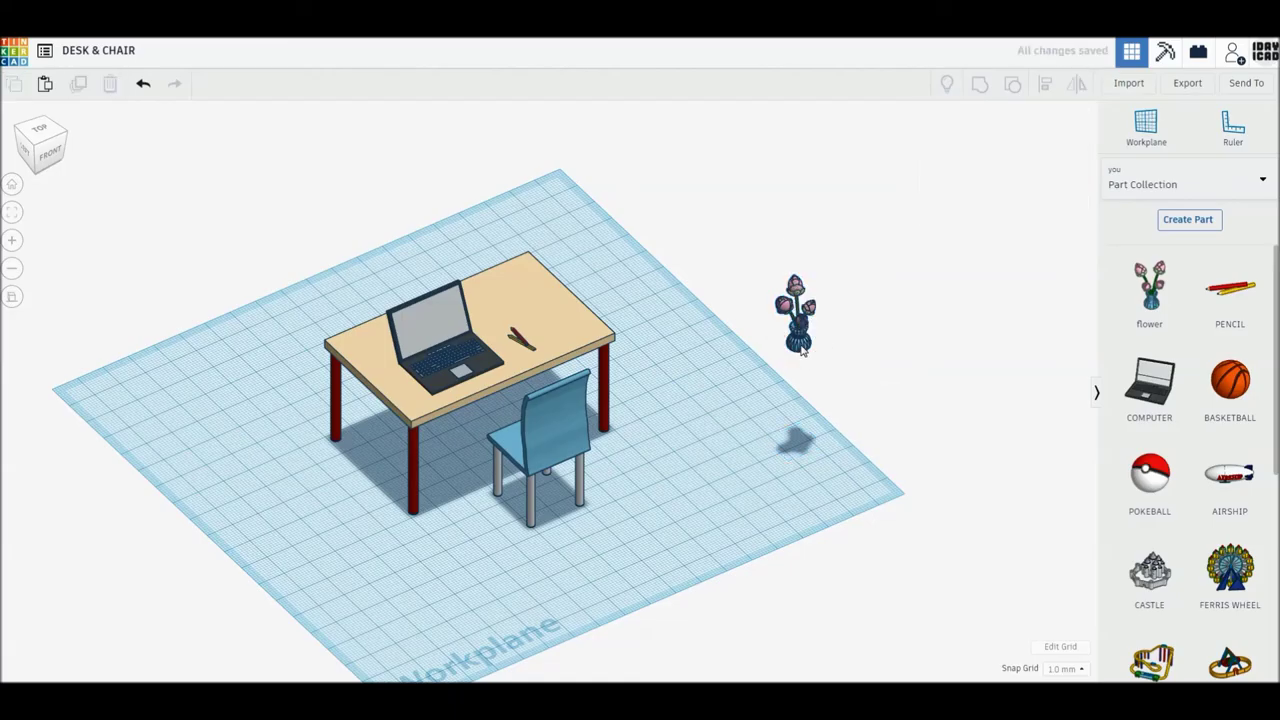
pyautogui.moveTo(530, 300); pyautogui.dragTo(531, 300)
pyautogui.click(606, 381)
pyautogui.click(10, 298)
pyautogui.click(14, 190)
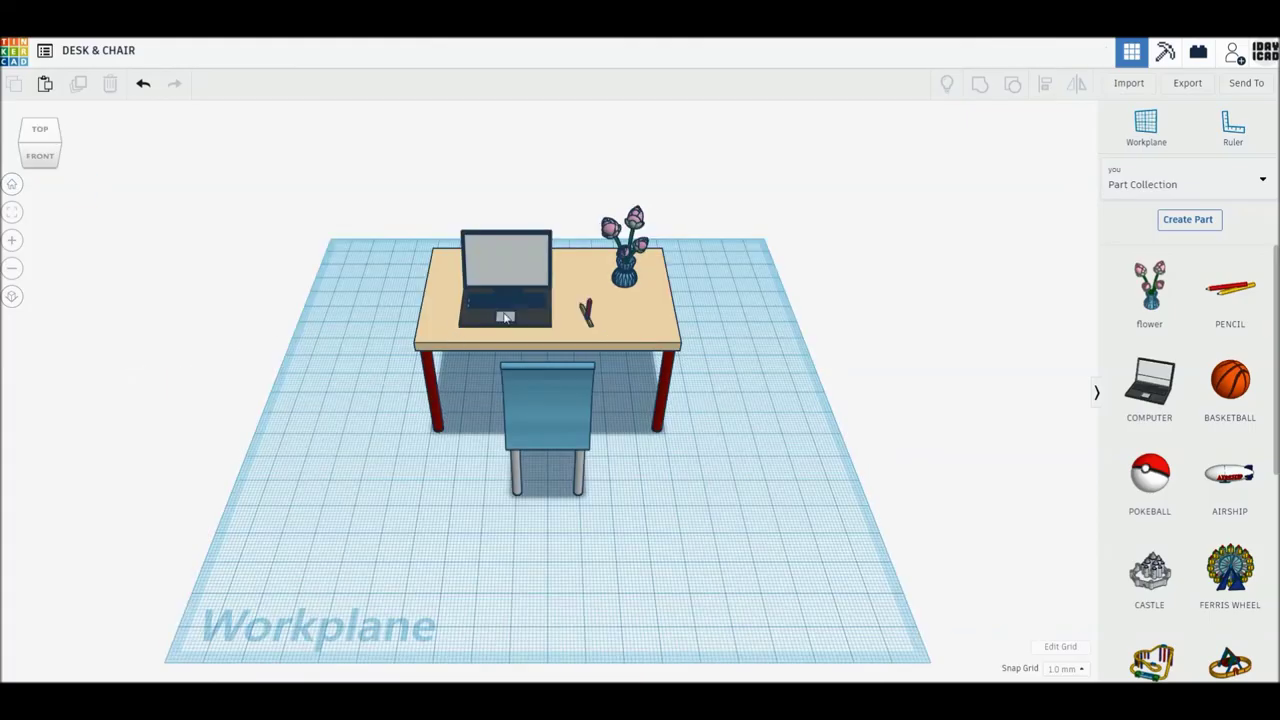
# Turn the laptop -12° and shift its position on the desk.
pyautogui.click(505, 317)
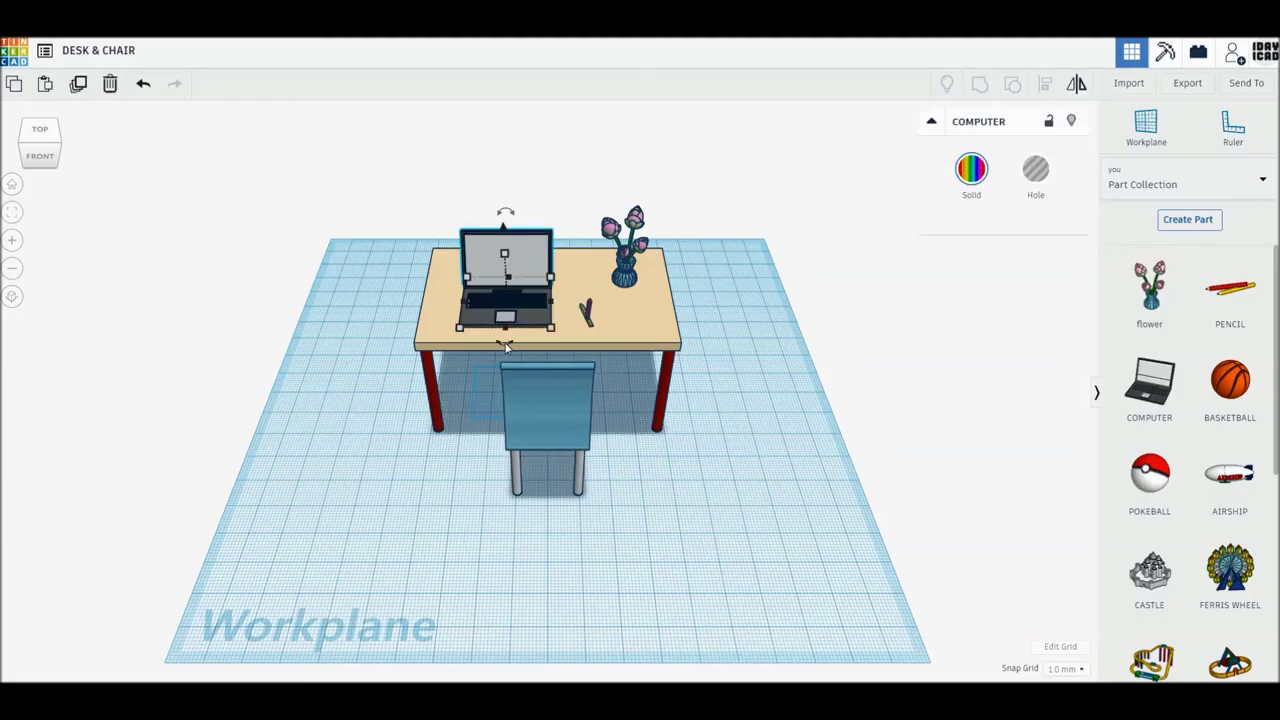
pyautogui.moveTo(505, 342)
pyautogui.mouseDown()
pyautogui.moveTo(565, 496)
pyautogui.moveTo(605, 475)
pyautogui.mouseUp()
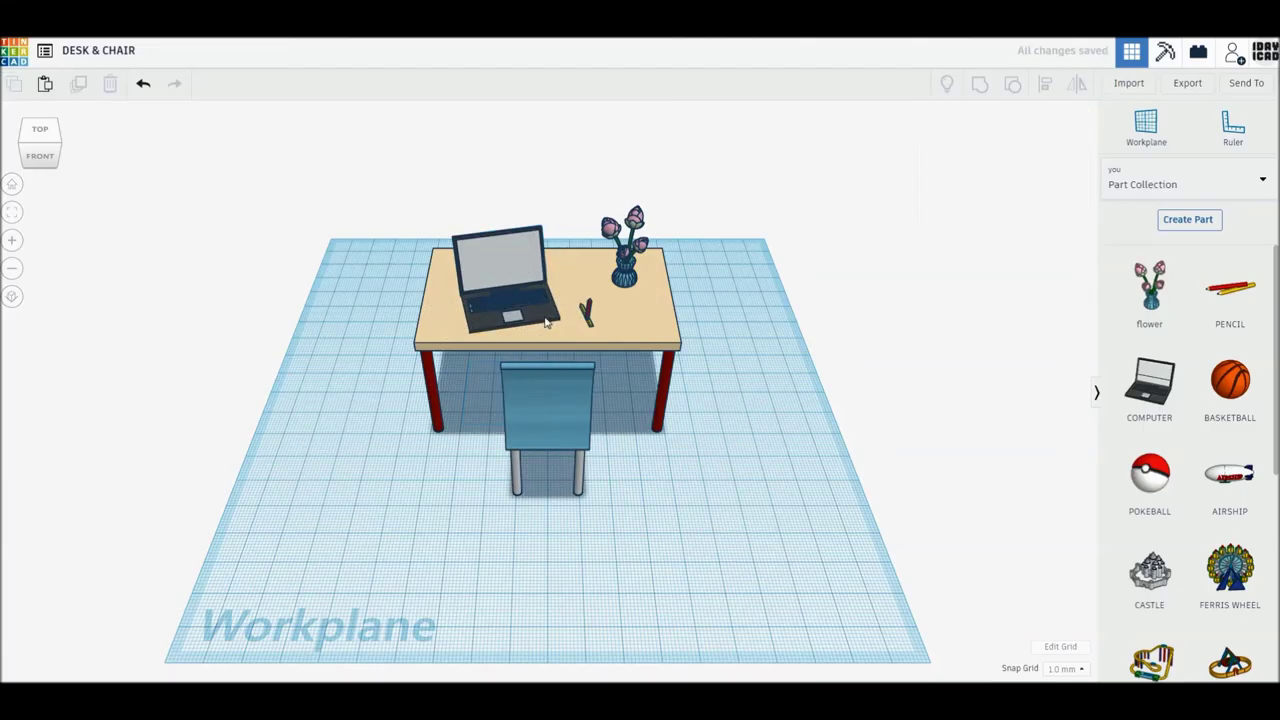
pyautogui.moveTo(547, 316); pyautogui.dragTo(545, 303)
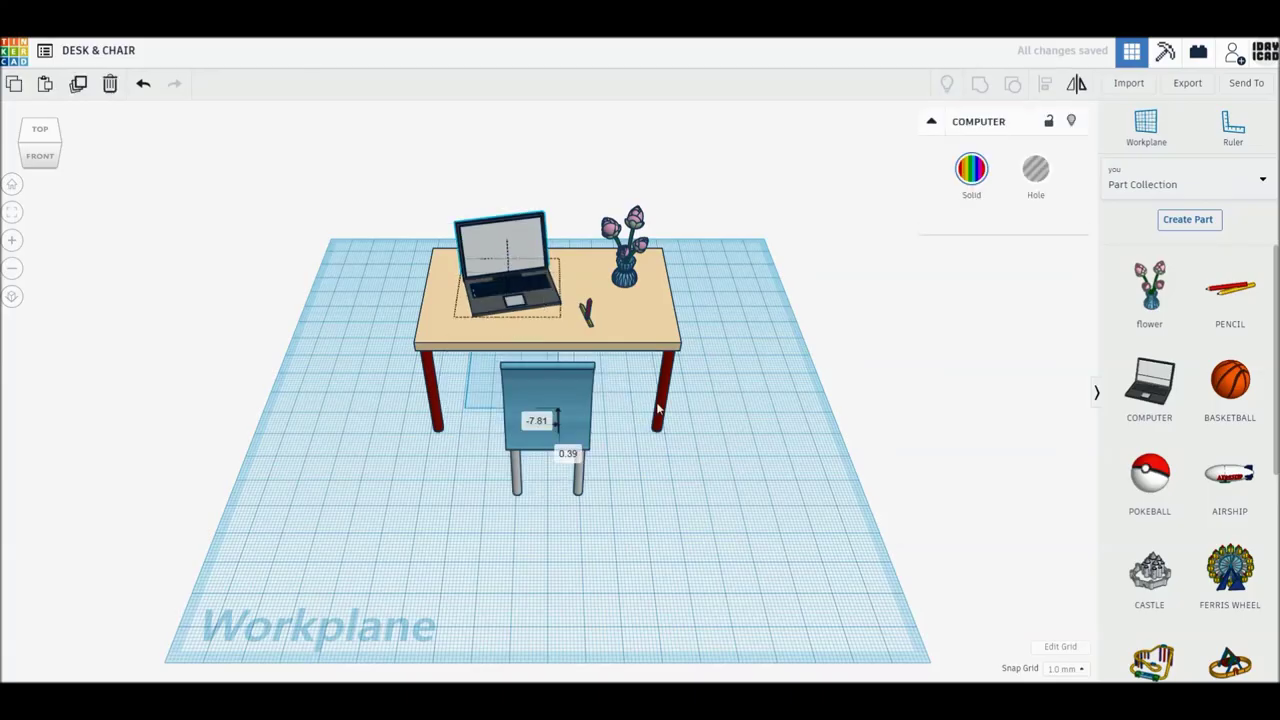
# Rotate all five pieces together 45° and reposition them on the workplane.
pyautogui.hotkey('ctrl', 'a')
pyautogui.moveTo(548, 516)
pyautogui.mouseDown()
pyautogui.moveTo(644, 502)
pyautogui.moveTo(660, 472)
pyautogui.mouseUp()
pyautogui.moveTo(519, 338); pyautogui.dragTo(567, 364)
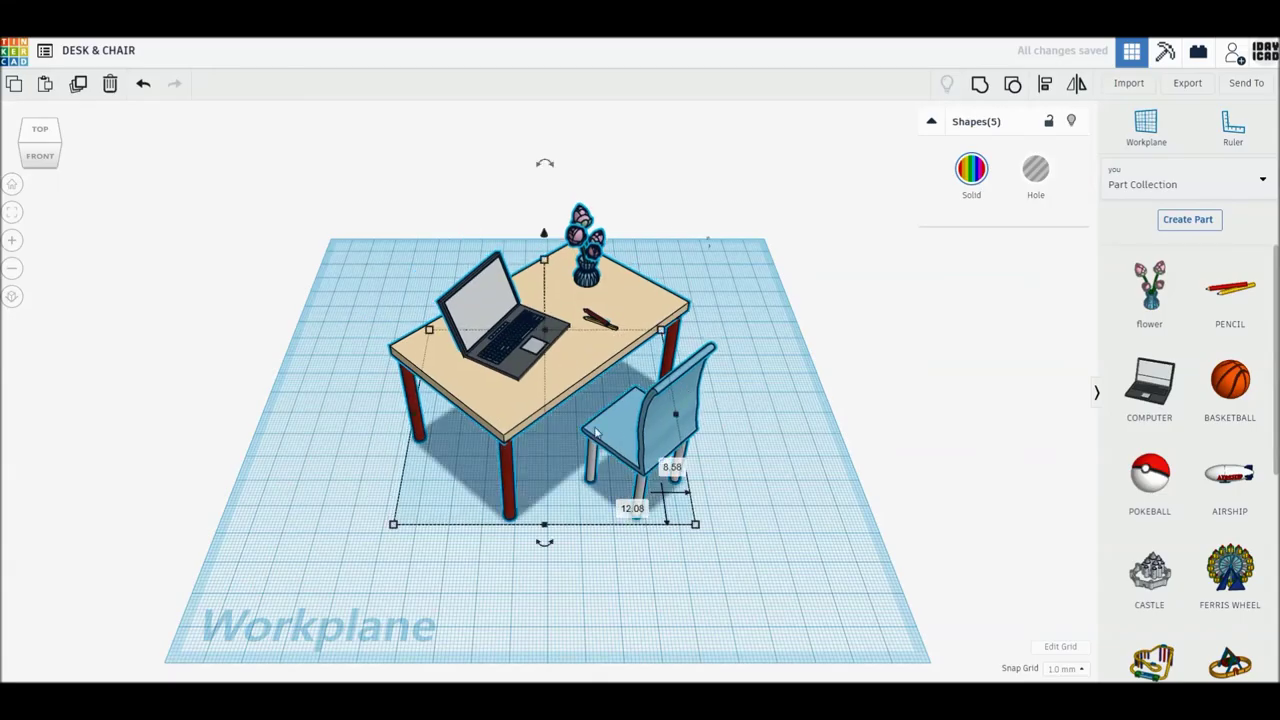
# Shift the whole desk set about 11 mm toward the front of the workplane.
pyautogui.scroll(-2, 595, 432)
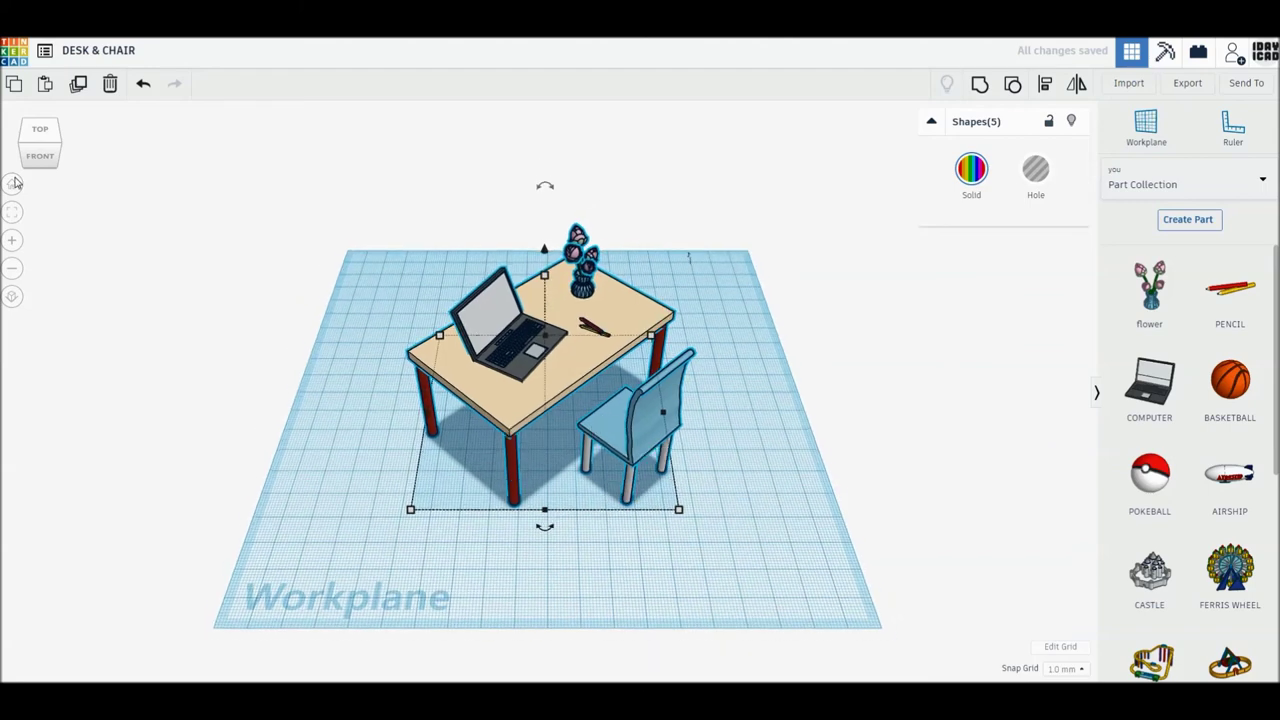
pyautogui.scroll(1, 537, 387)
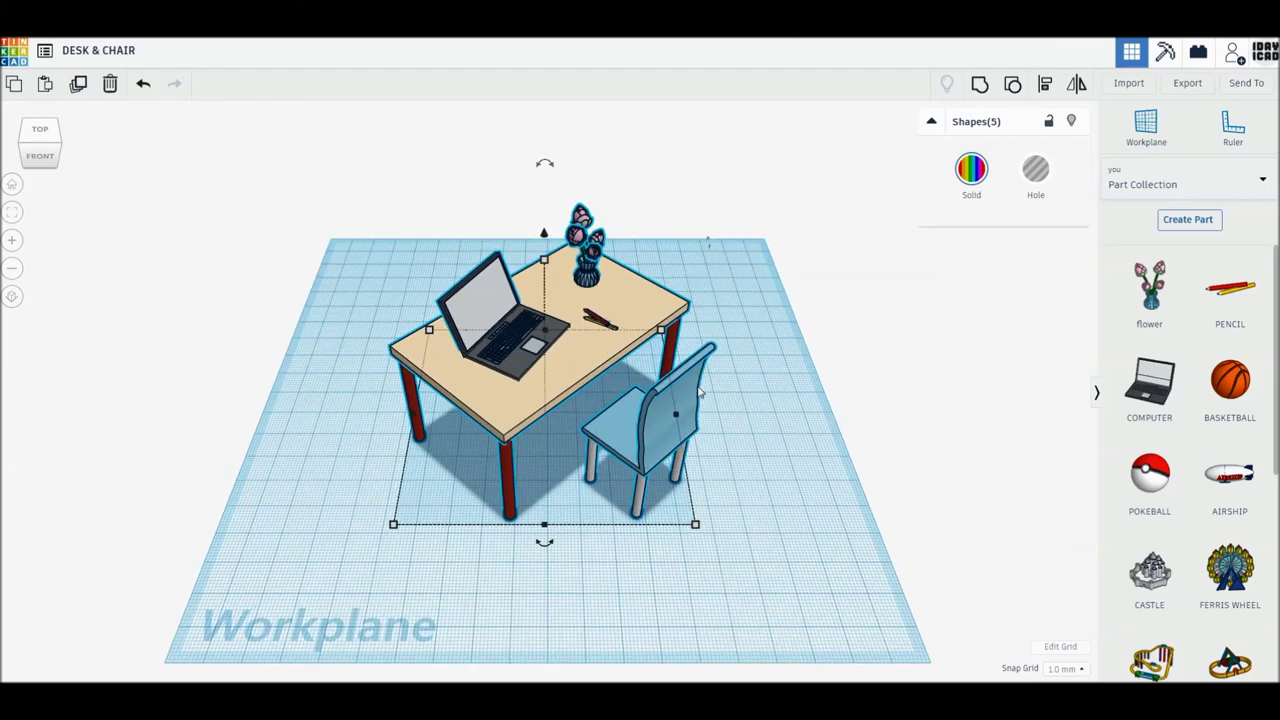
pyautogui.press('Escape')
pyautogui.scroll(2, 572, 388)
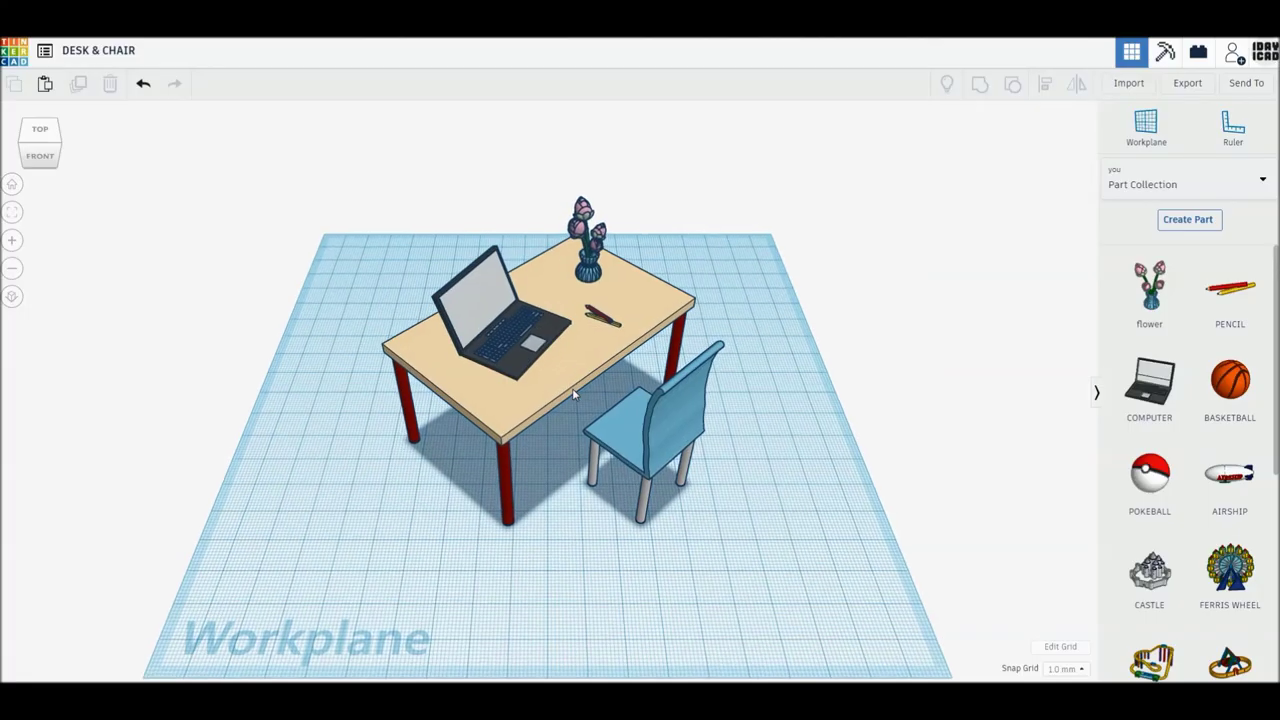
pyautogui.scroll(1, 574, 394)
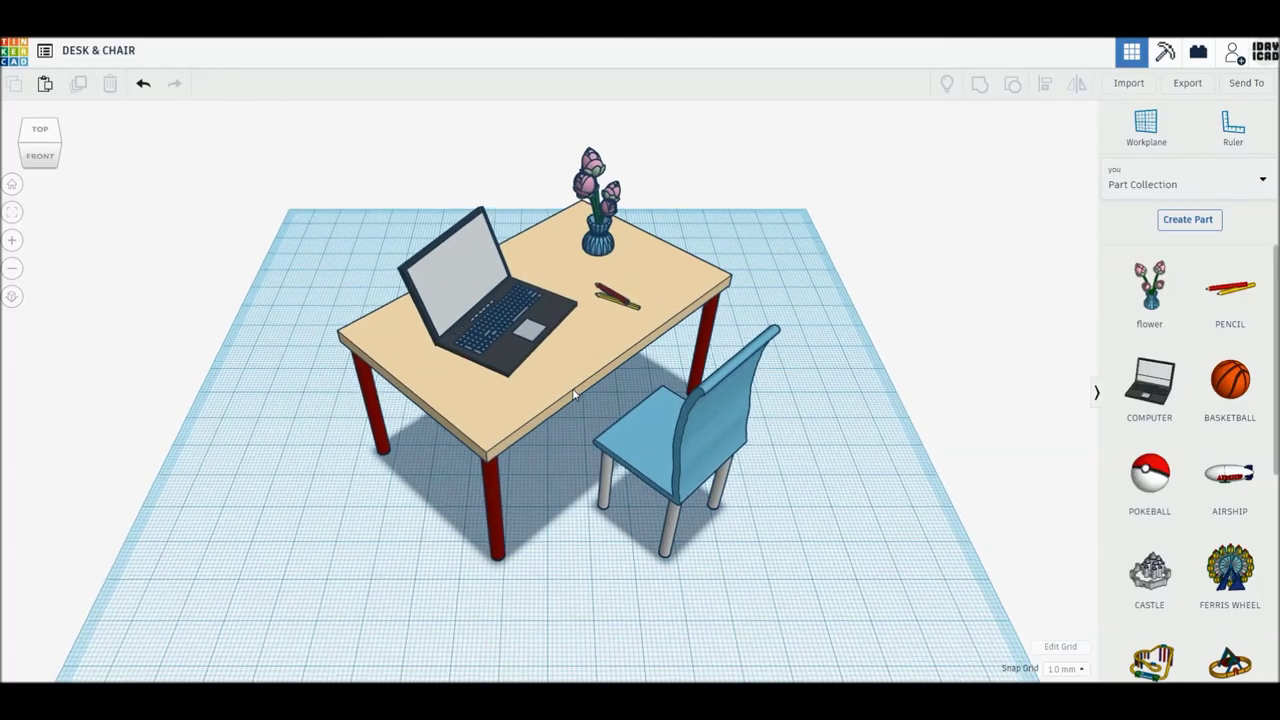
pyautogui.scroll(1, 570, 393)
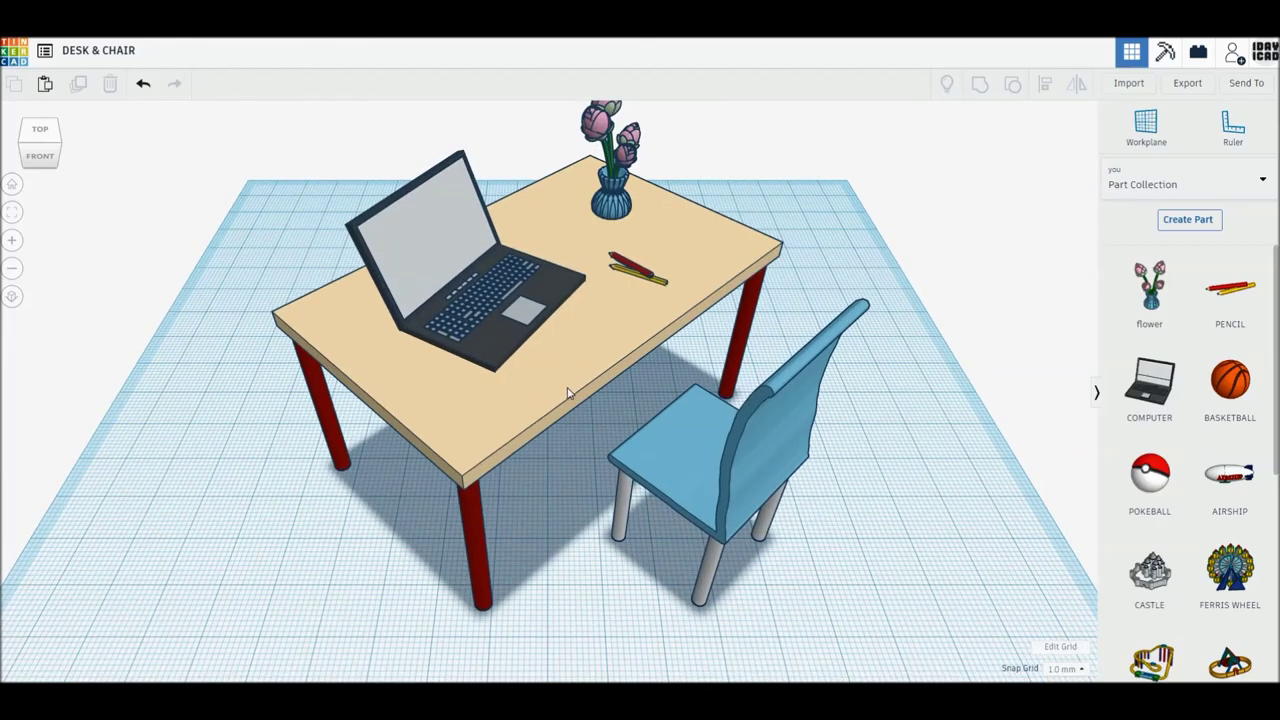
pyautogui.hotkey('ctrl', 'a')
pyautogui.moveTo(567, 403)
pyautogui.mouseDown()
pyautogui.moveTo(567, 432)
pyautogui.moveTo(578, 428)
pyautogui.mouseUp()
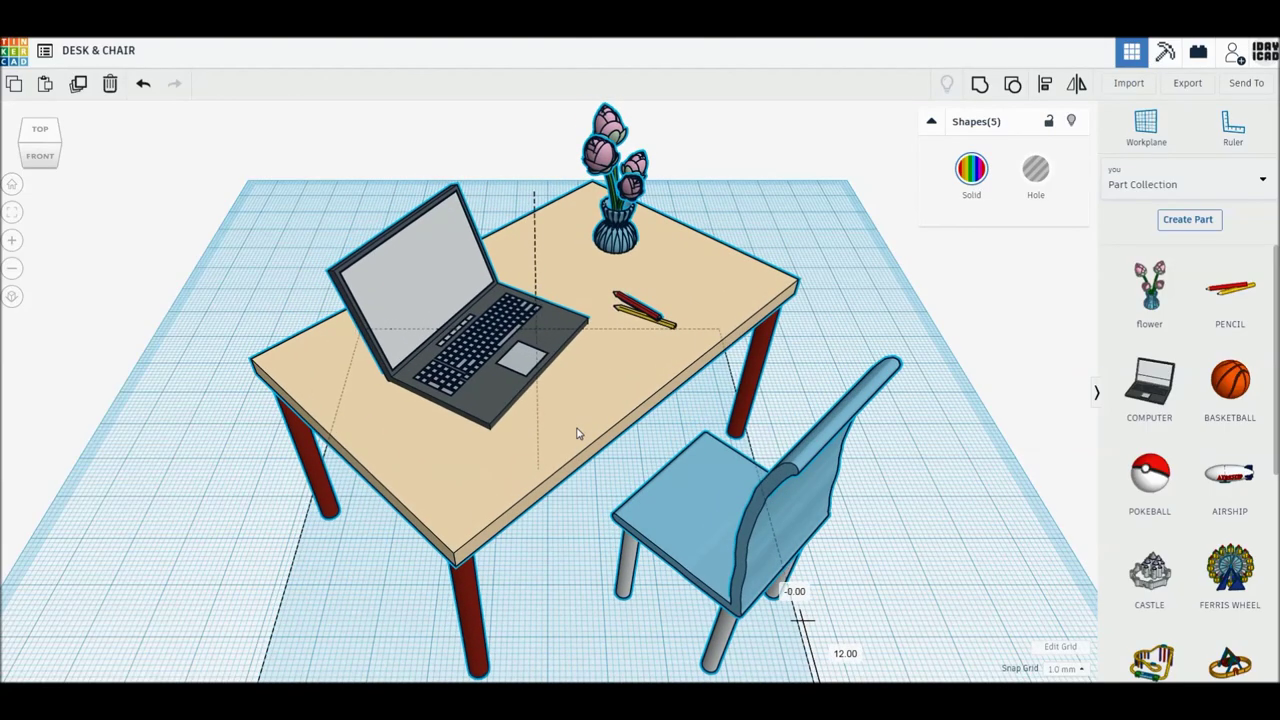
pyautogui.press('Up')
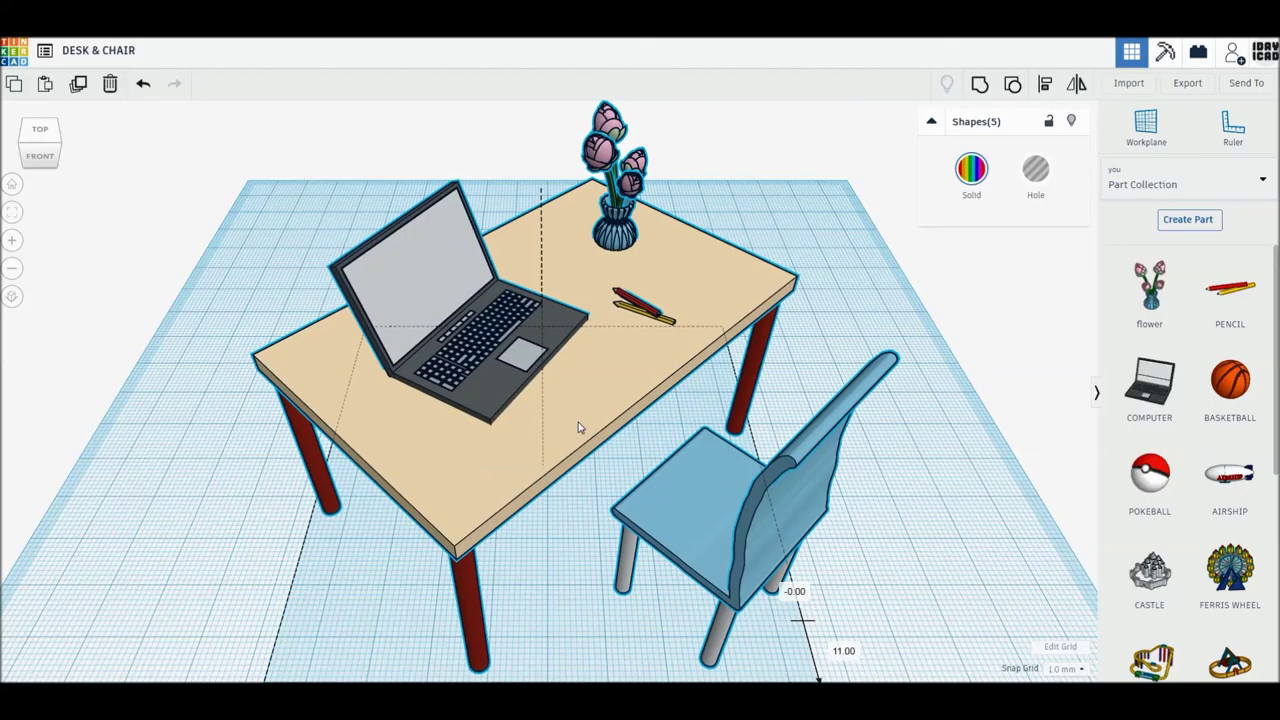
pyautogui.click(965, 541)
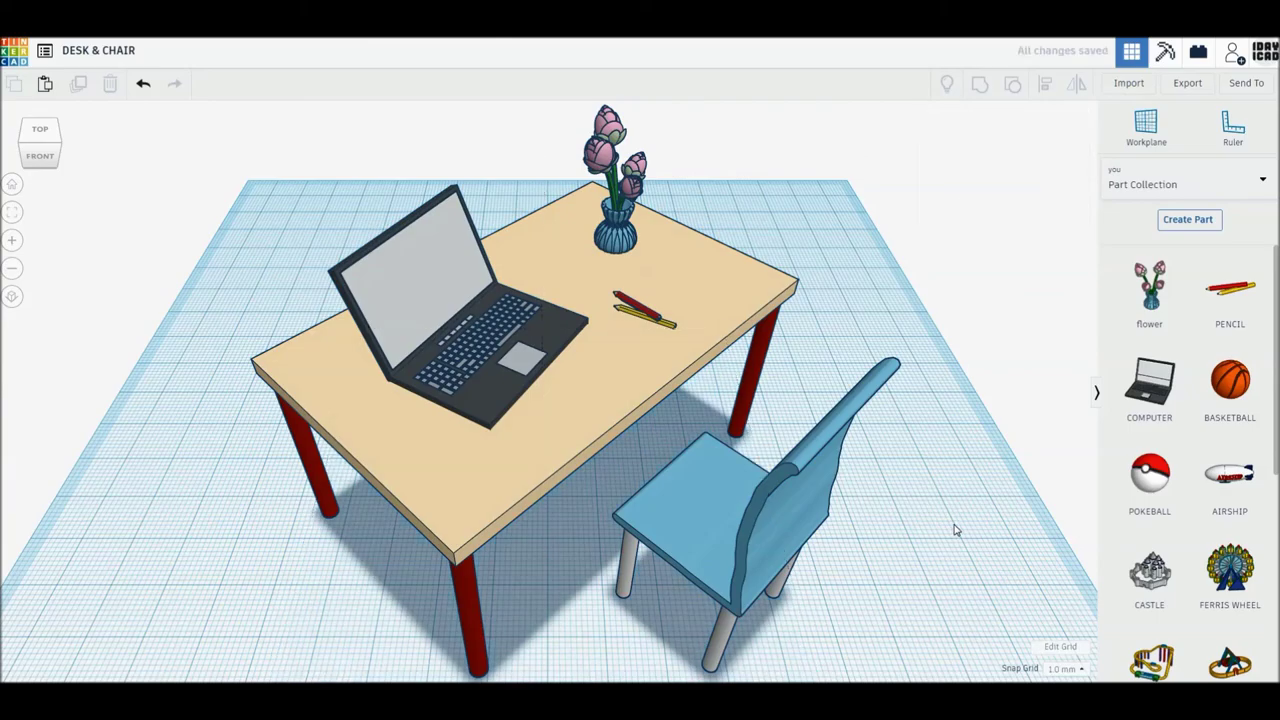